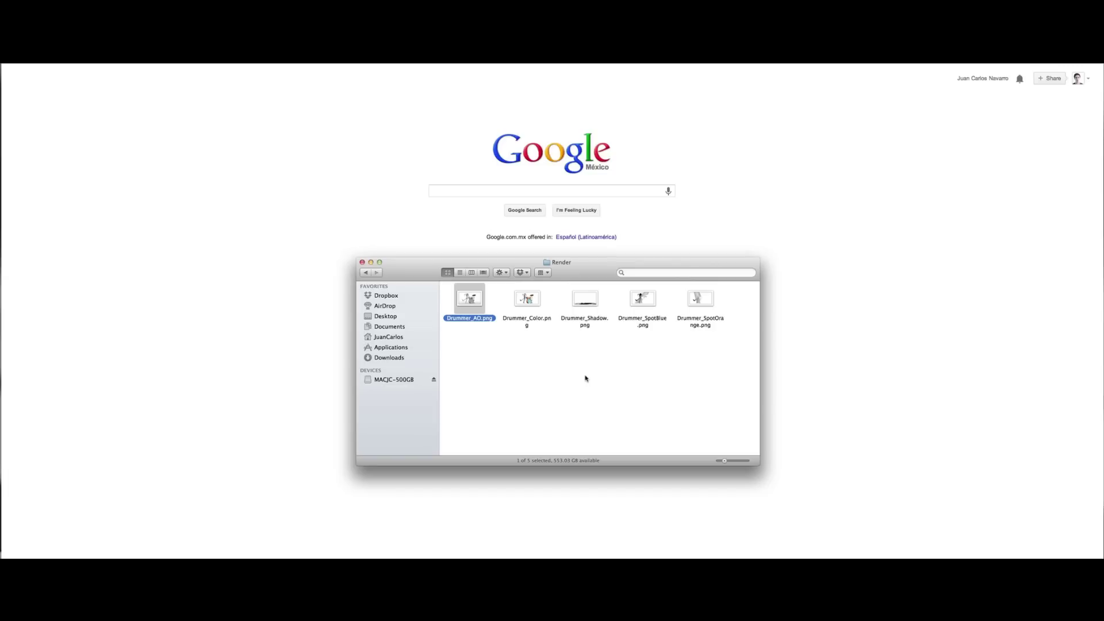
key("space")
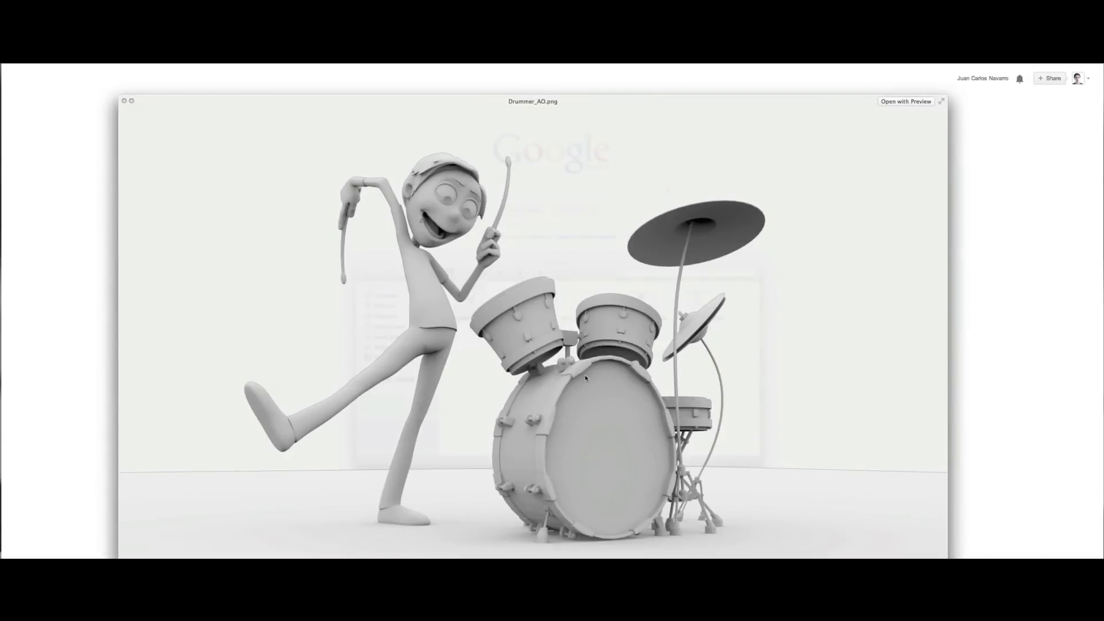
key("Down")
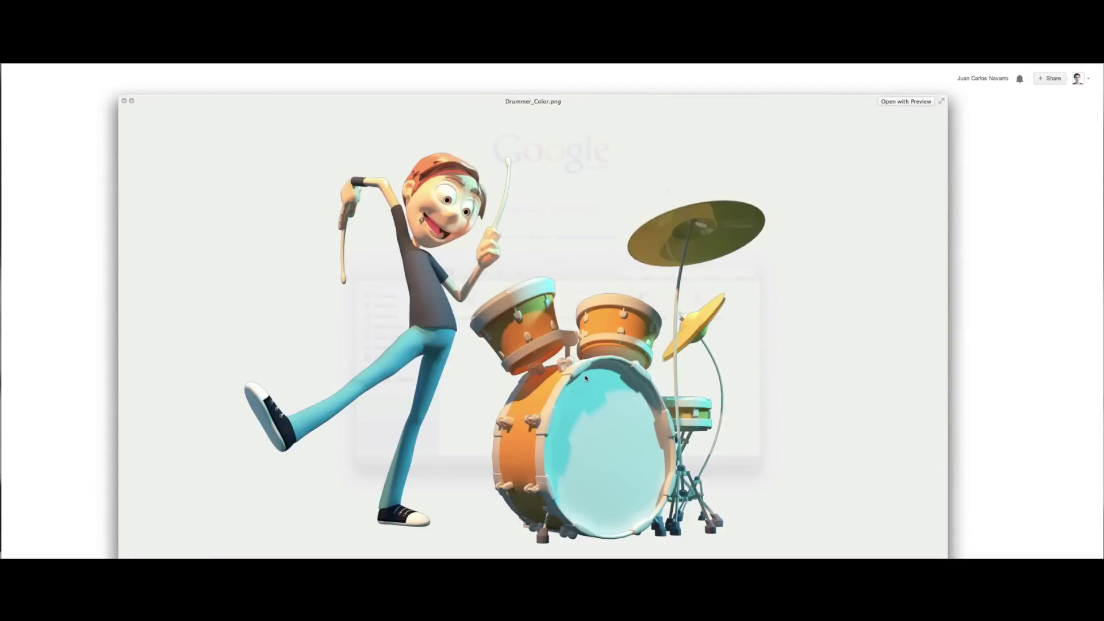
key("Right")
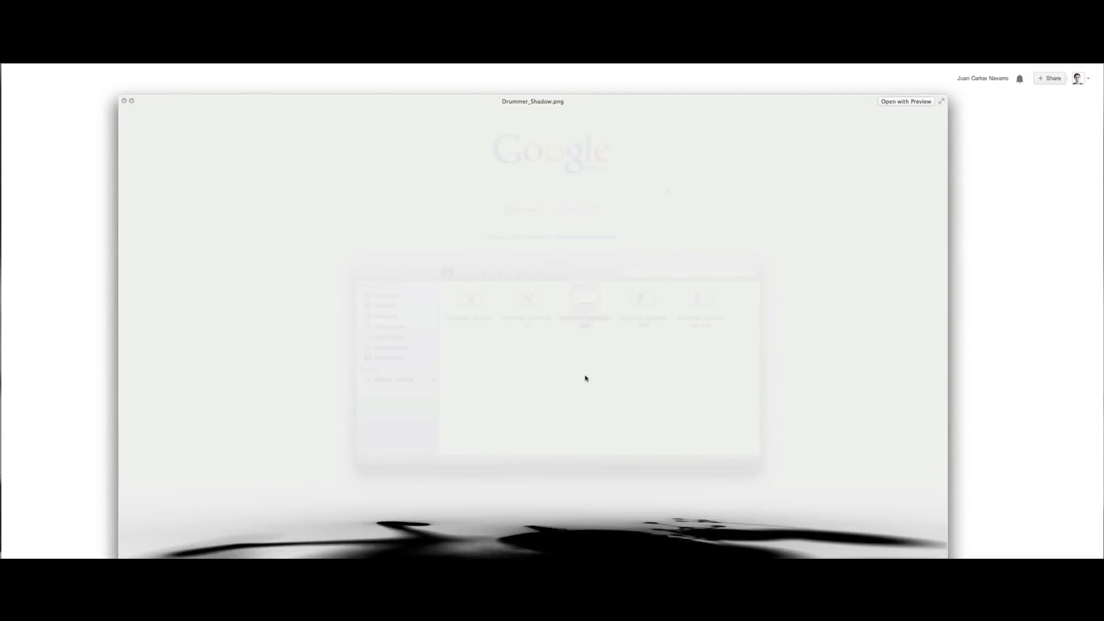
key("Right")
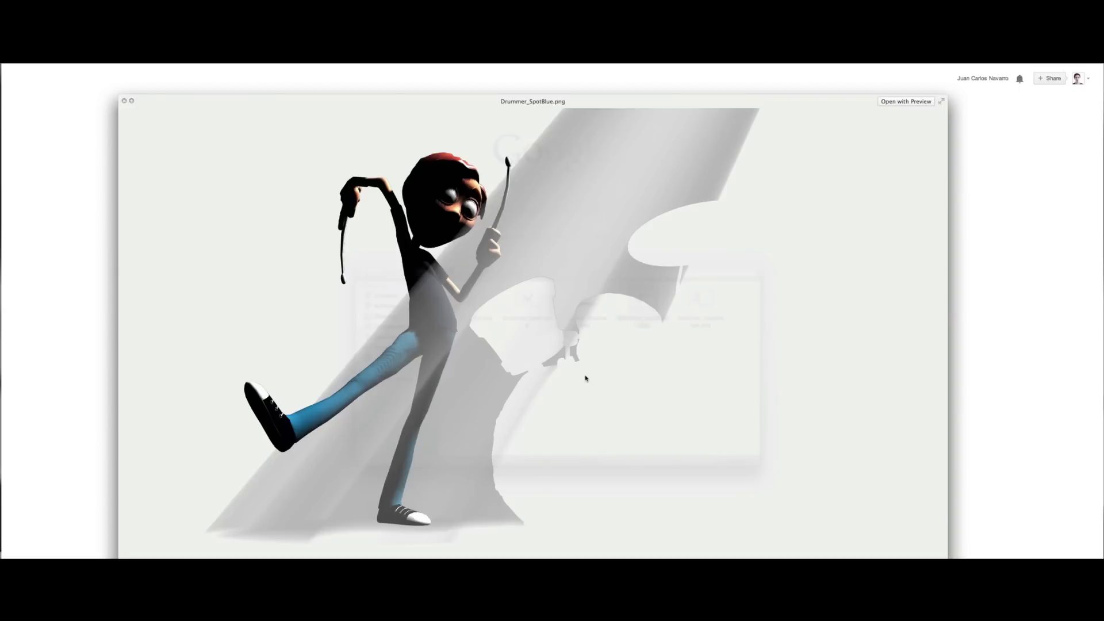
key("Right")
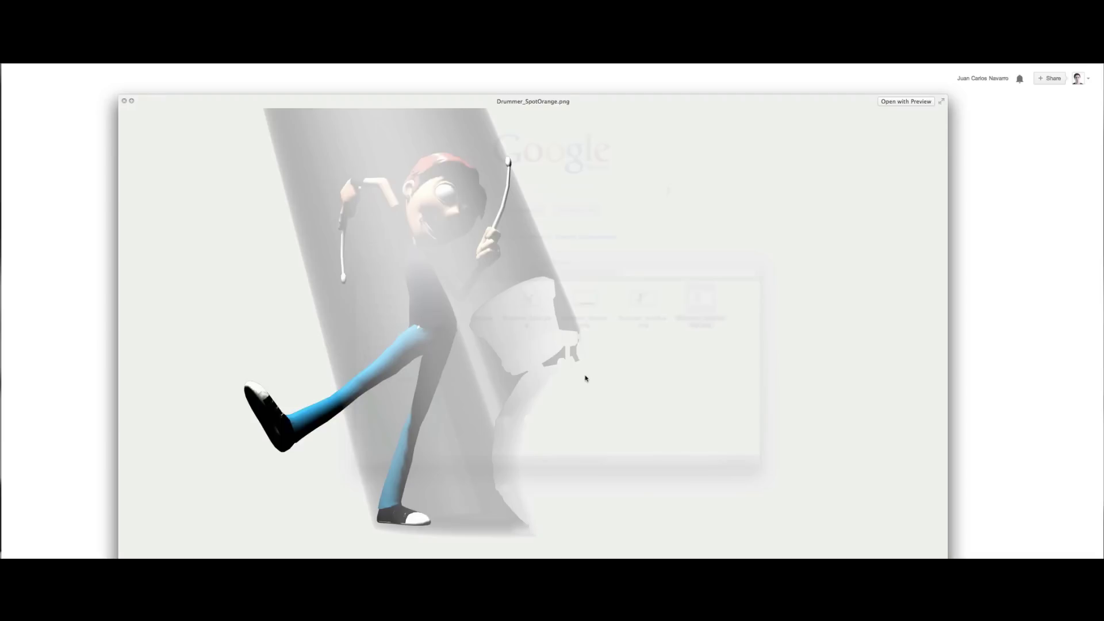
key("Left")
key("Left")
key("Left")
key("Left")
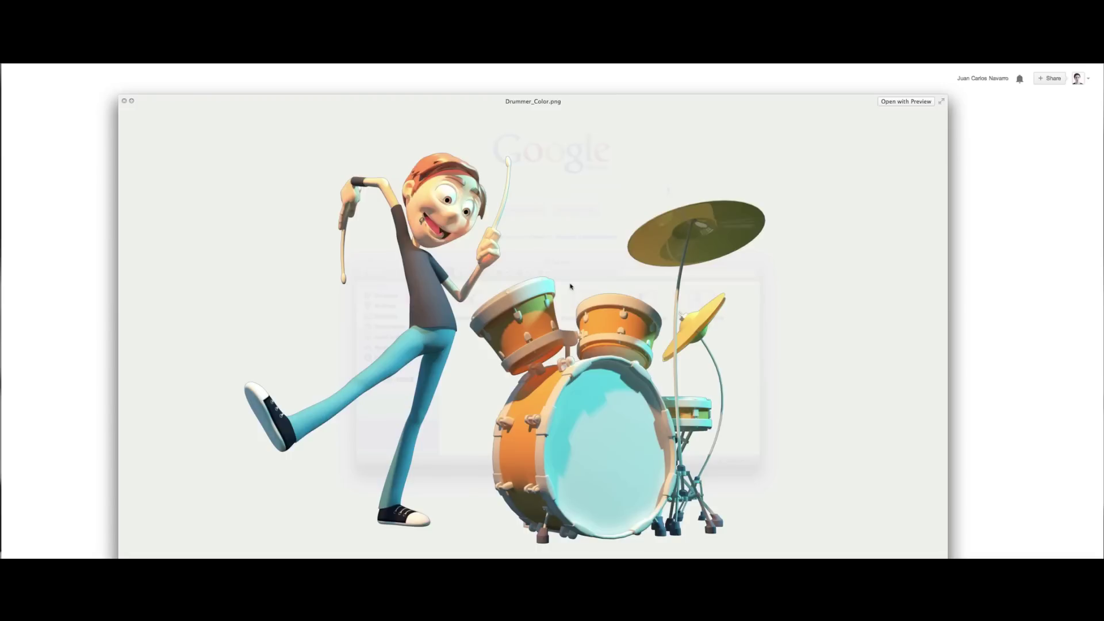
key("space")
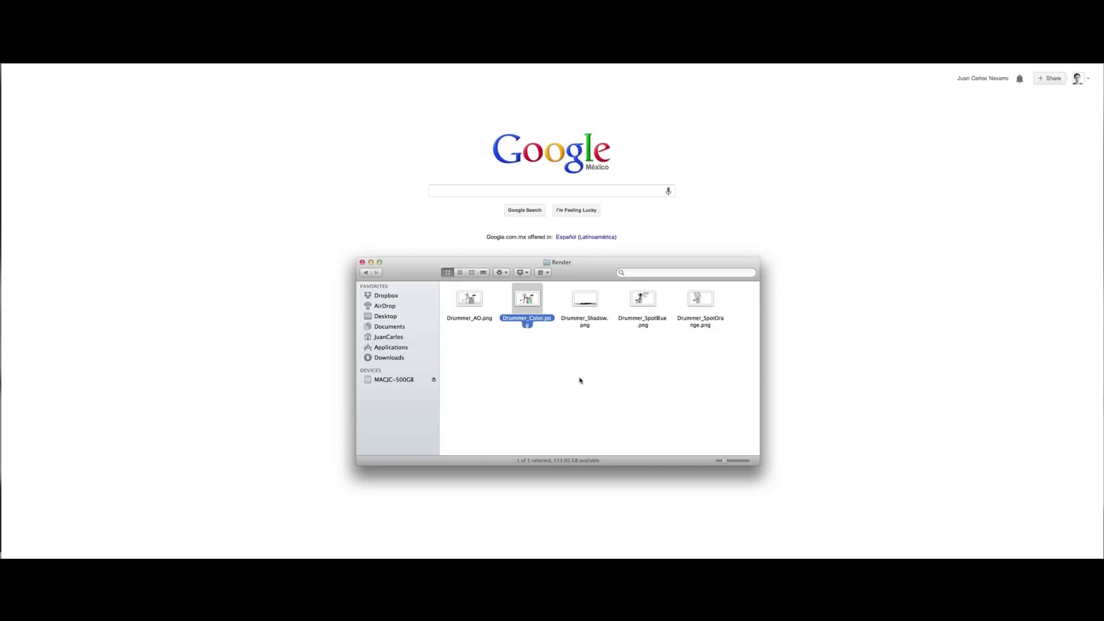
- Bring Drummer_Color.png into Photoshop and apply Layer > Matting > Remove Black Matte
left_click_drag(533, 326, 495, 549)
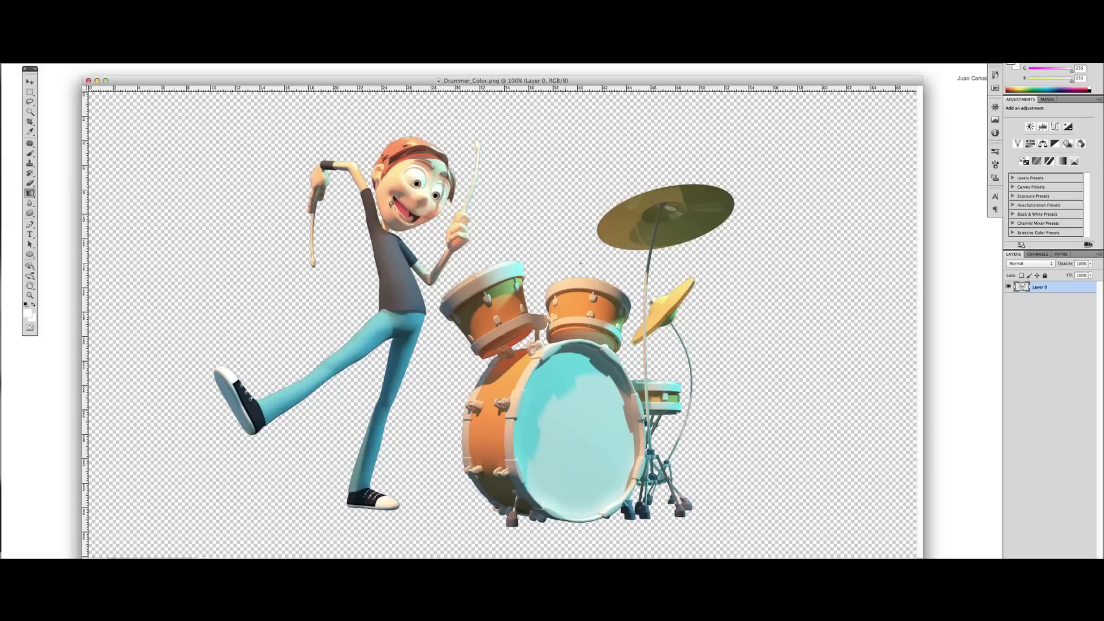
key("v")
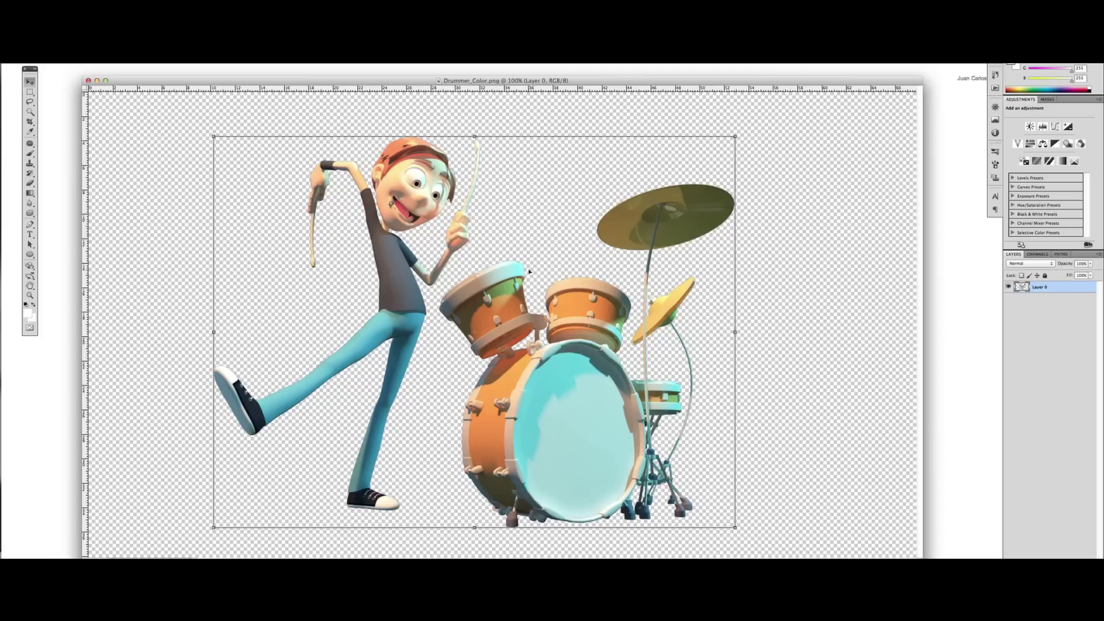
left_click(141, 57)
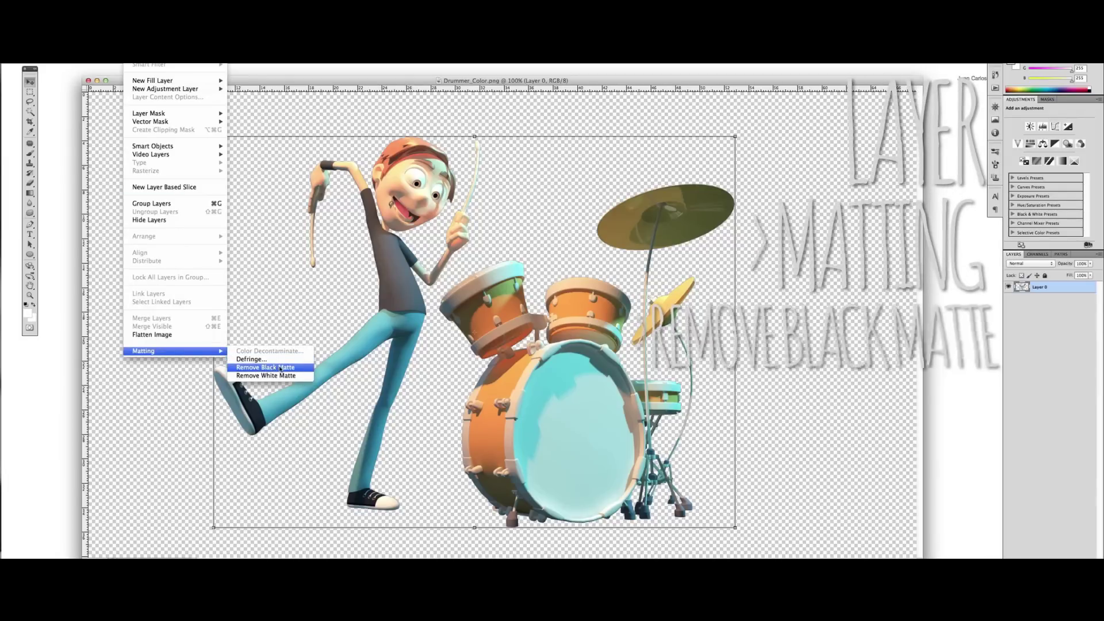
left_click(287, 368)
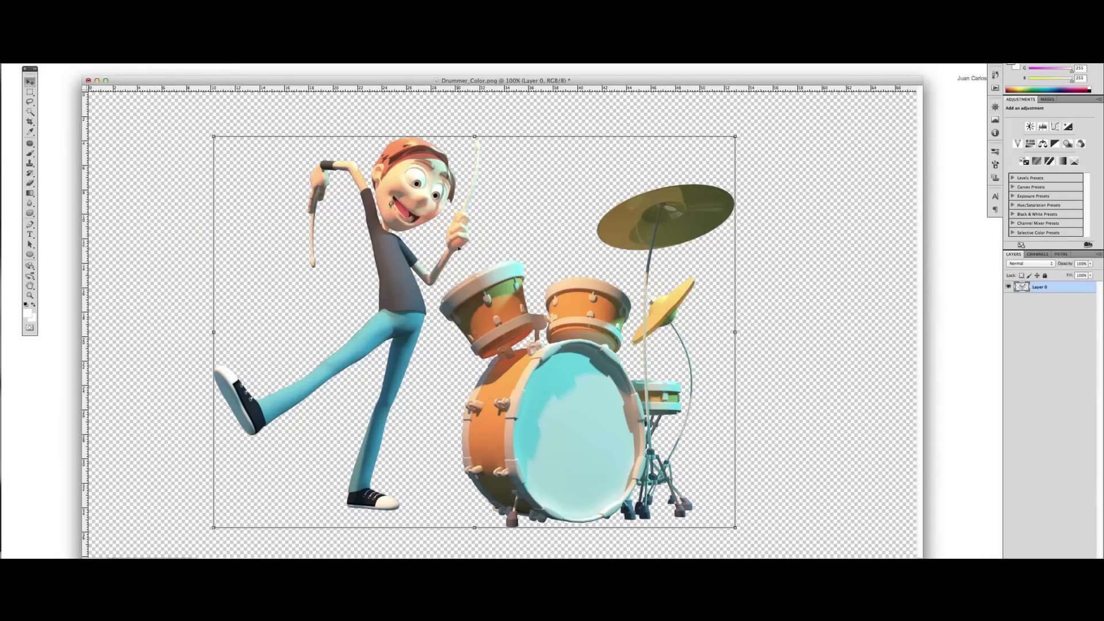
left_click(882, 209)
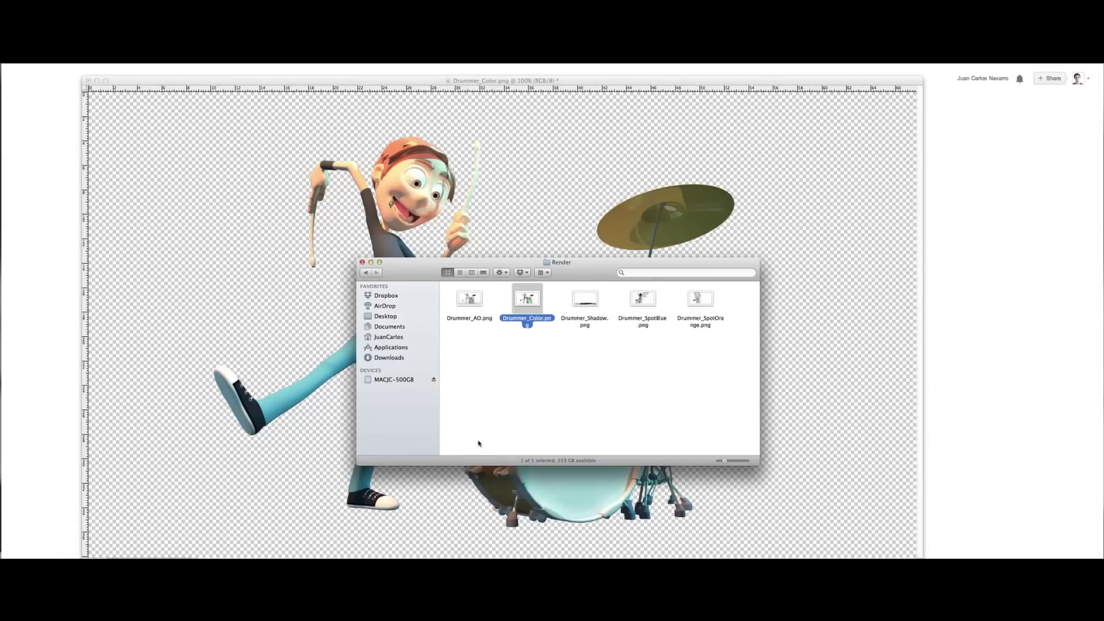
- Preview FinalResult.jpg in Quick Look, then close it and return to Photoshop
key("Left")
key("space")
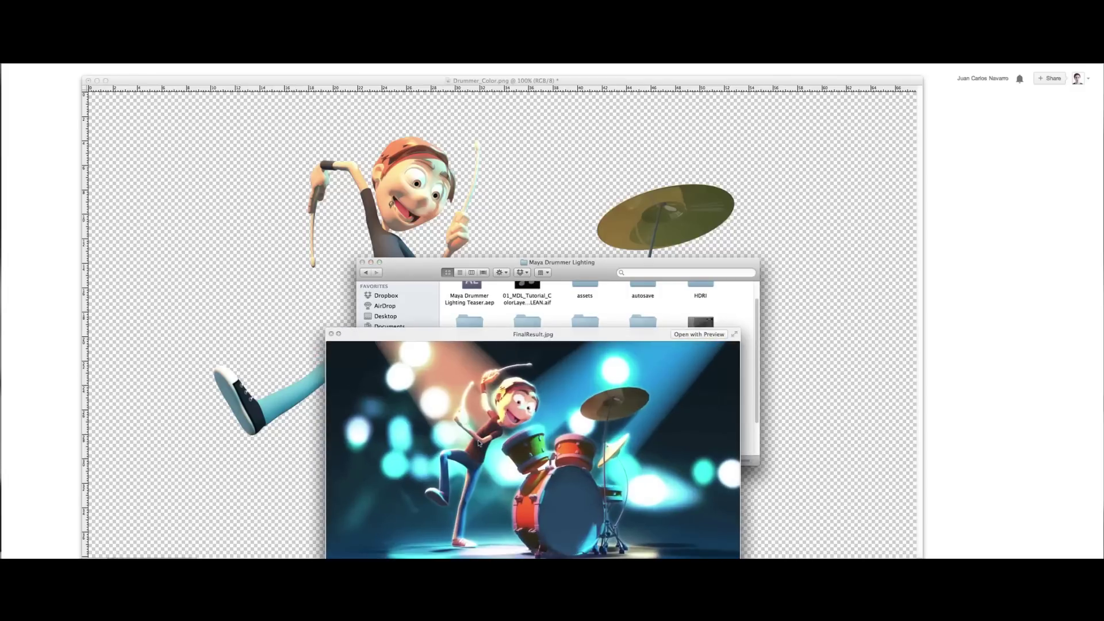
left_click_drag(514, 339, 538, 216)
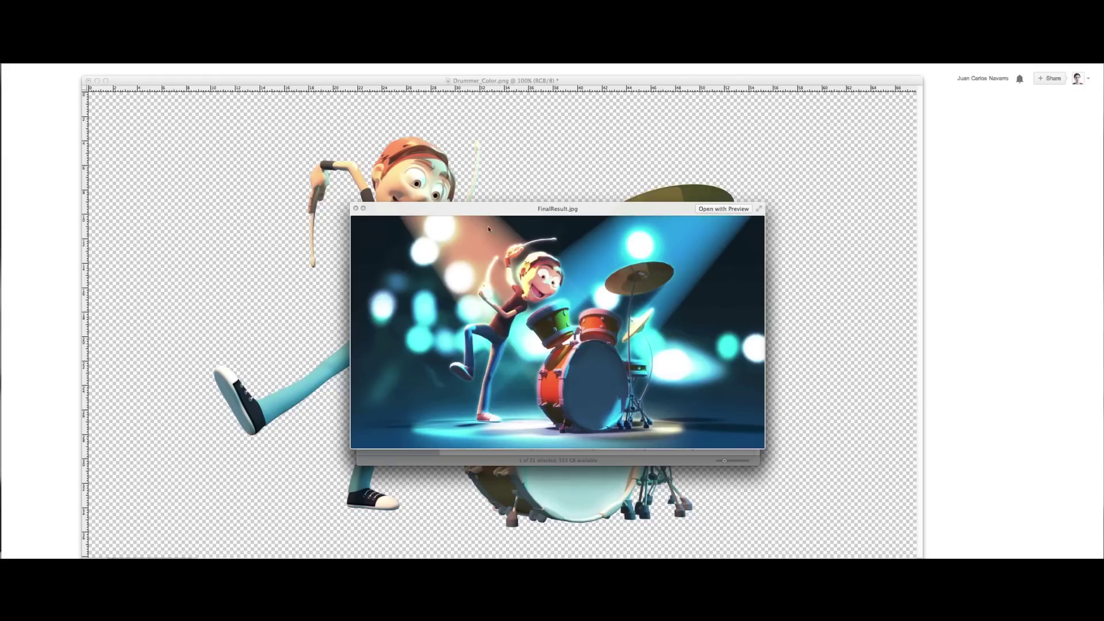
left_click(219, 218)
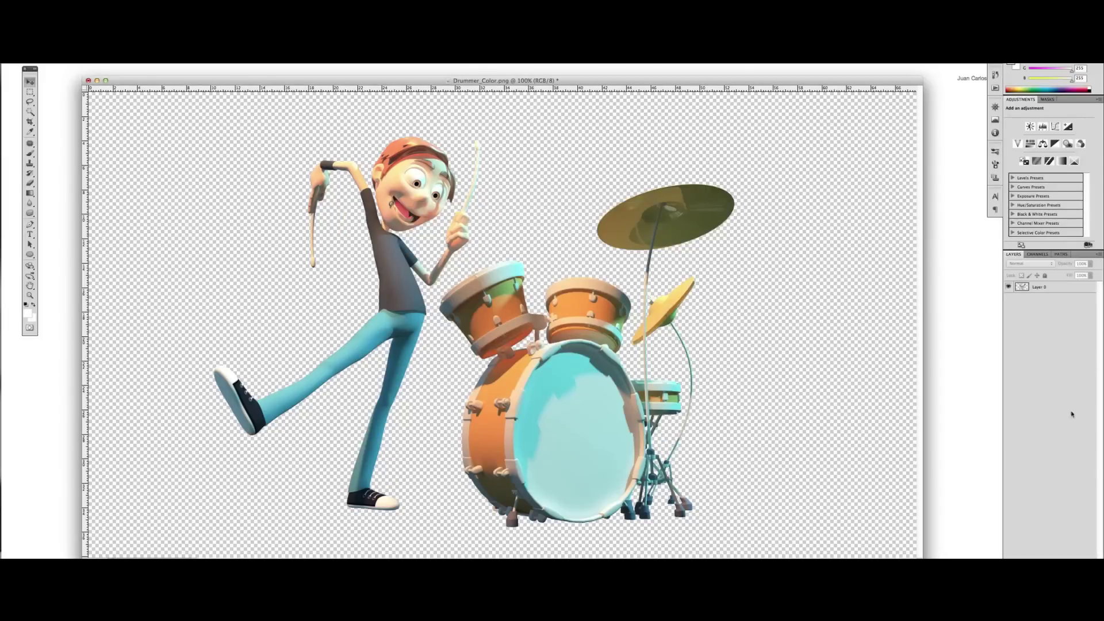
- Add an empty layer below the drummer and rename the layers Color and BG
key("ctrl+shift+alt+n")
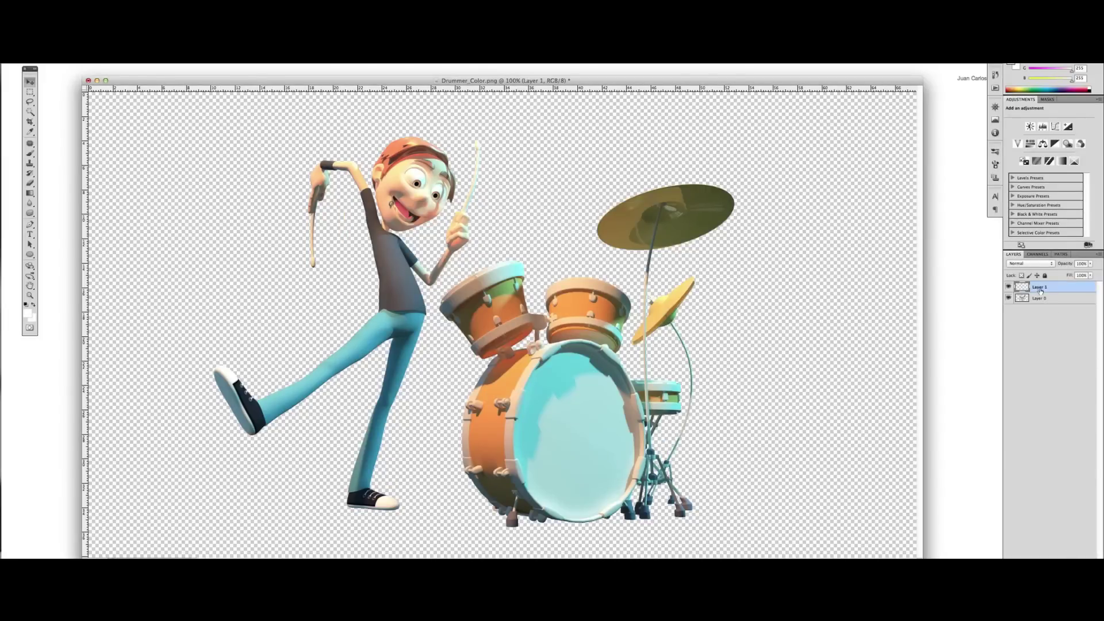
double_click(1039, 287)
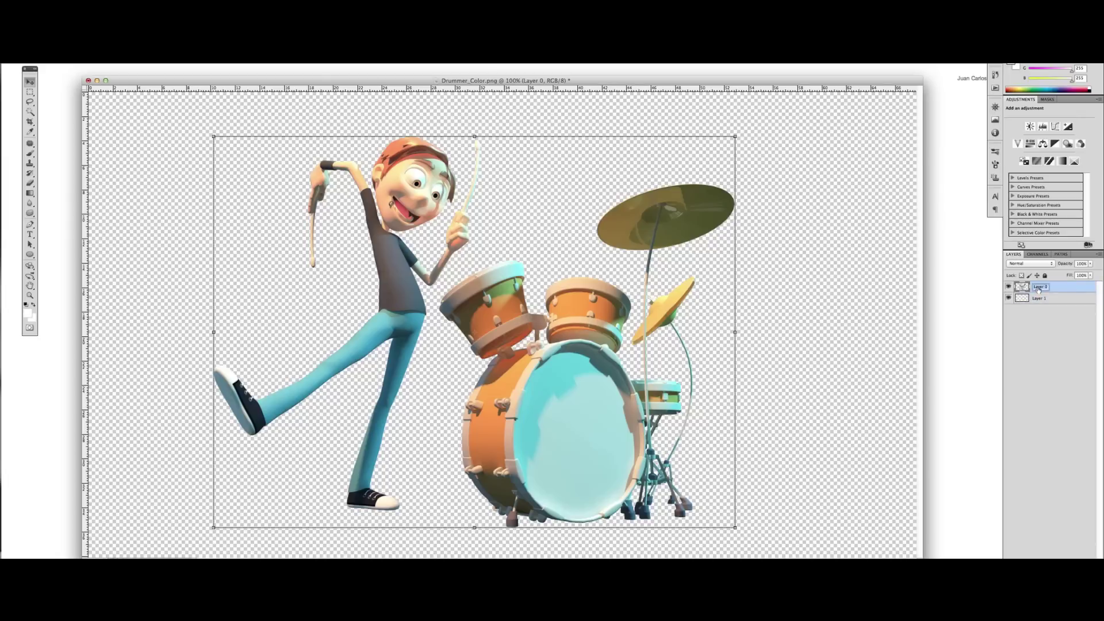
type("Color")
key("Return")
double_click(1040, 298)
type("BG")
key("Return")
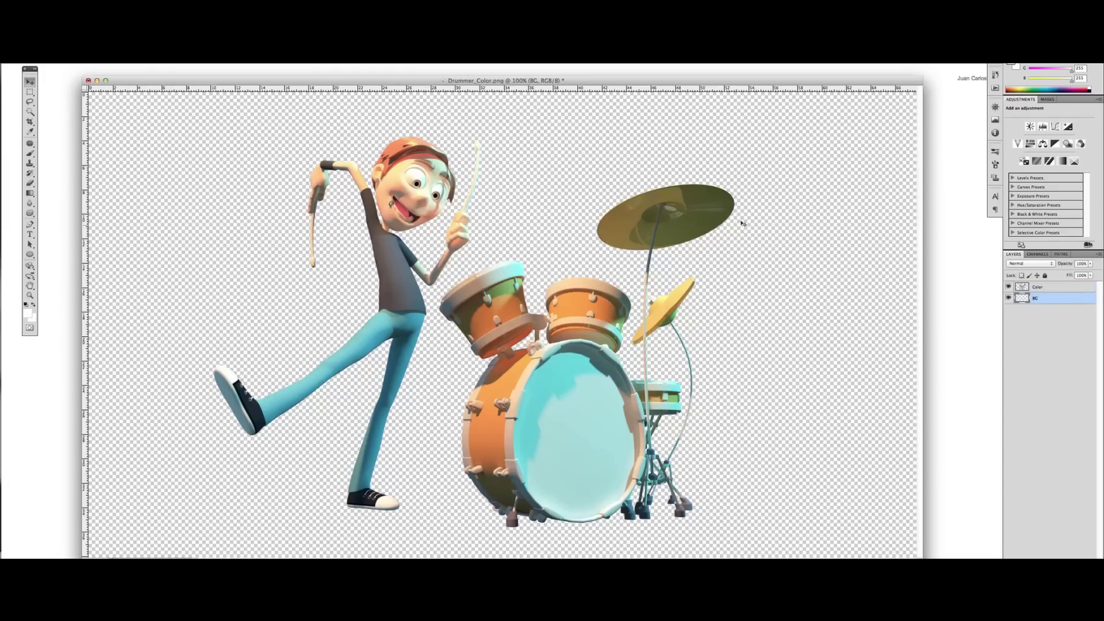
key("g")
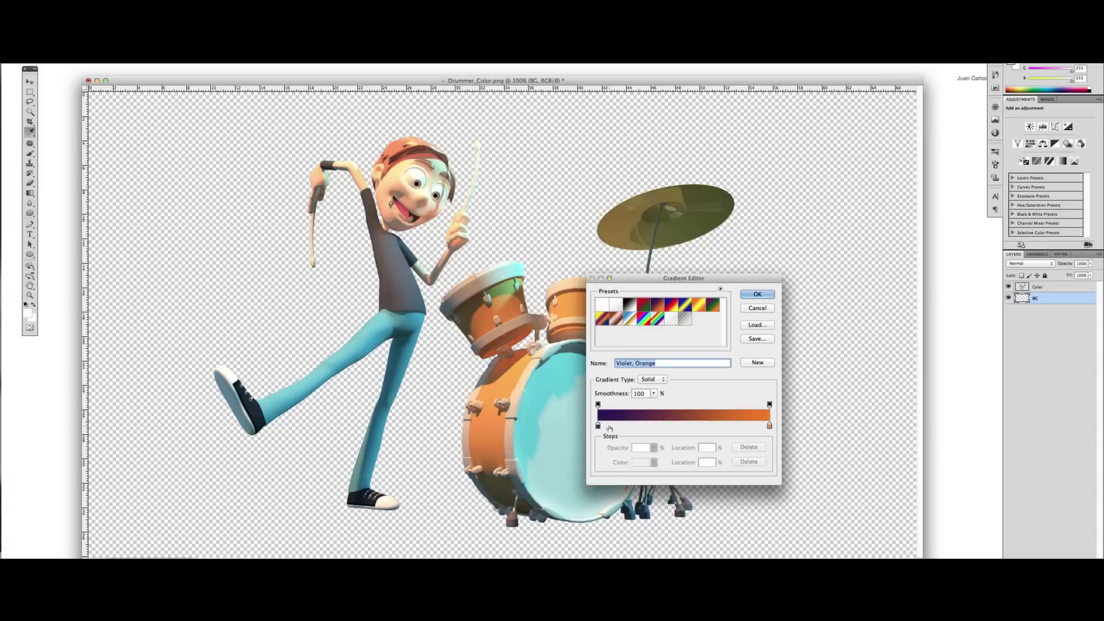
- Set the gradient's left stop to a near-black, slightly blue tone
left_click(598, 426)
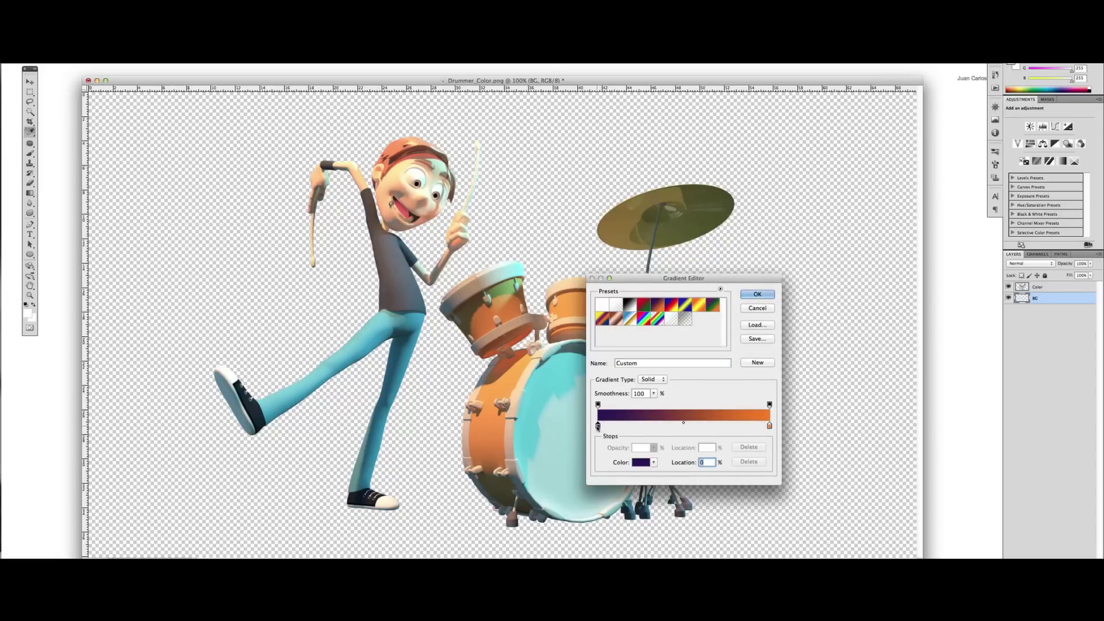
double_click(598, 426)
left_click(588, 495)
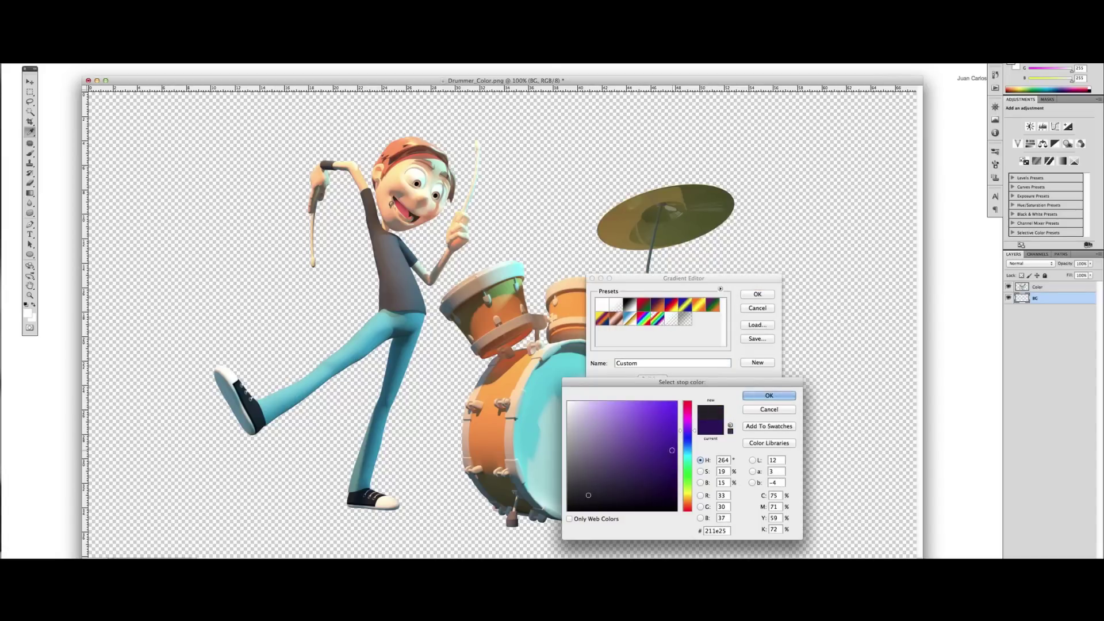
left_click(687, 439)
left_click_drag(688, 440, 687, 442)
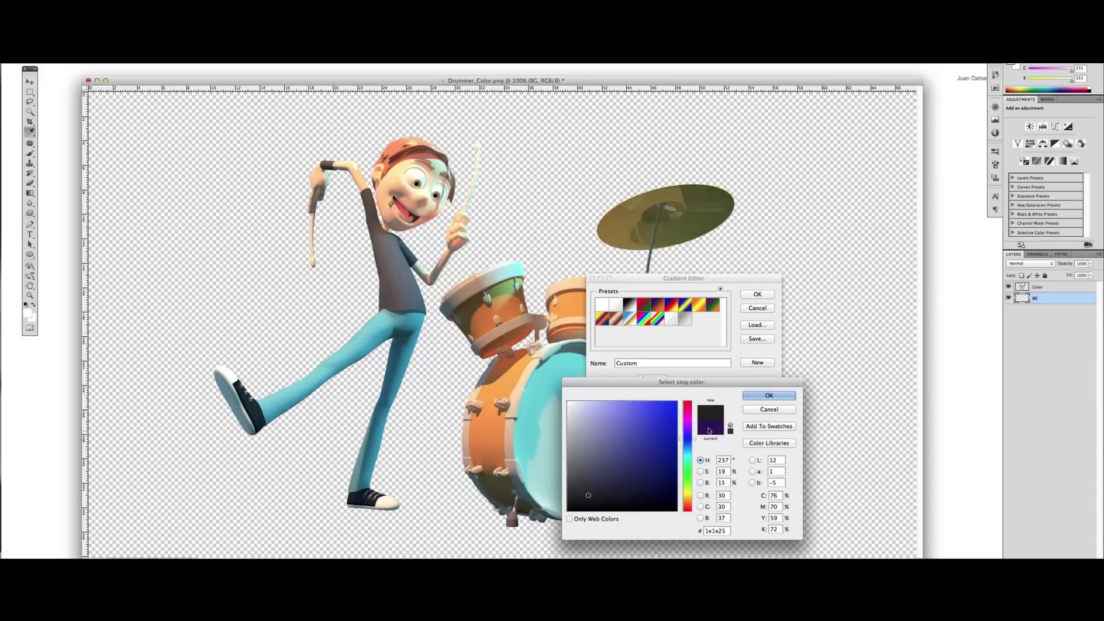
left_click(769, 396)
- Change the right gradient stop from orange to teal and accept the gradient
left_click(770, 426)
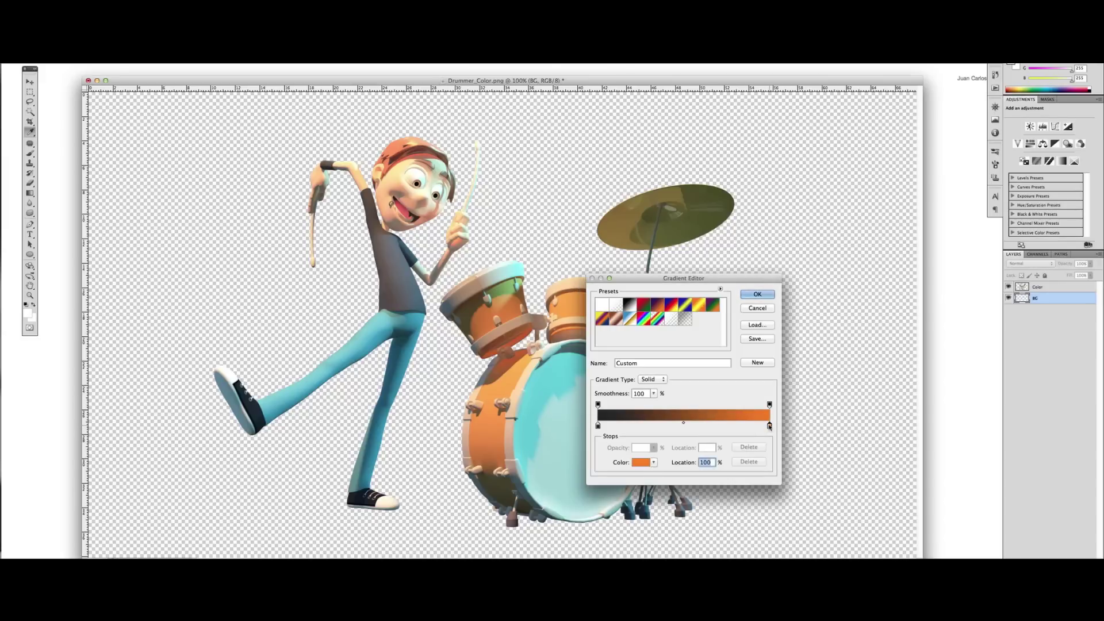
left_click(641, 462)
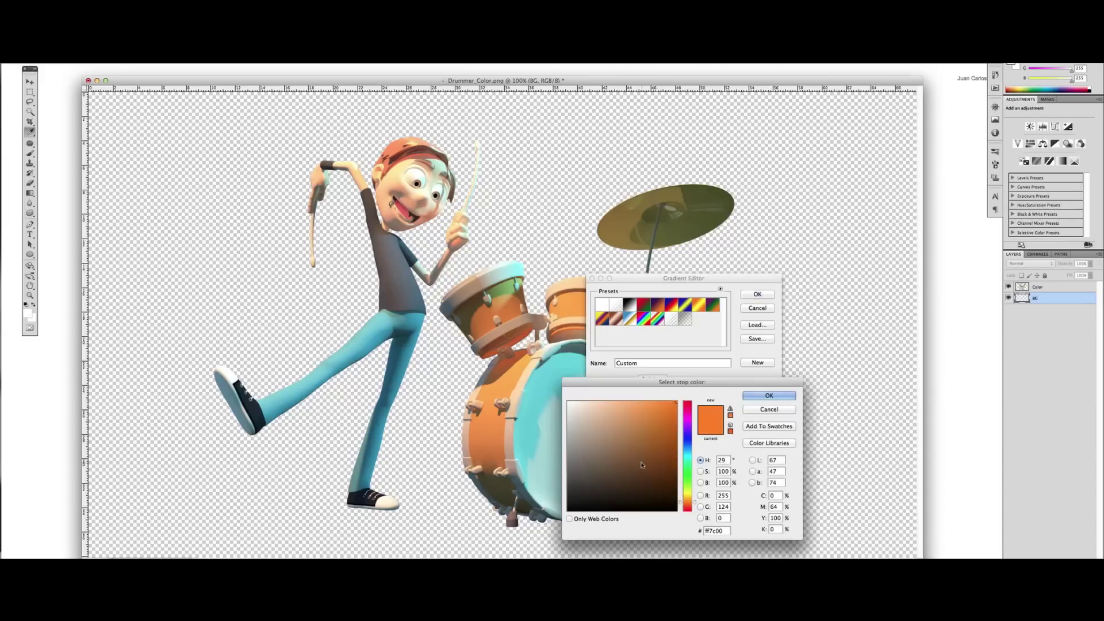
left_click(686, 454)
left_click_drag(620, 432, 653, 462)
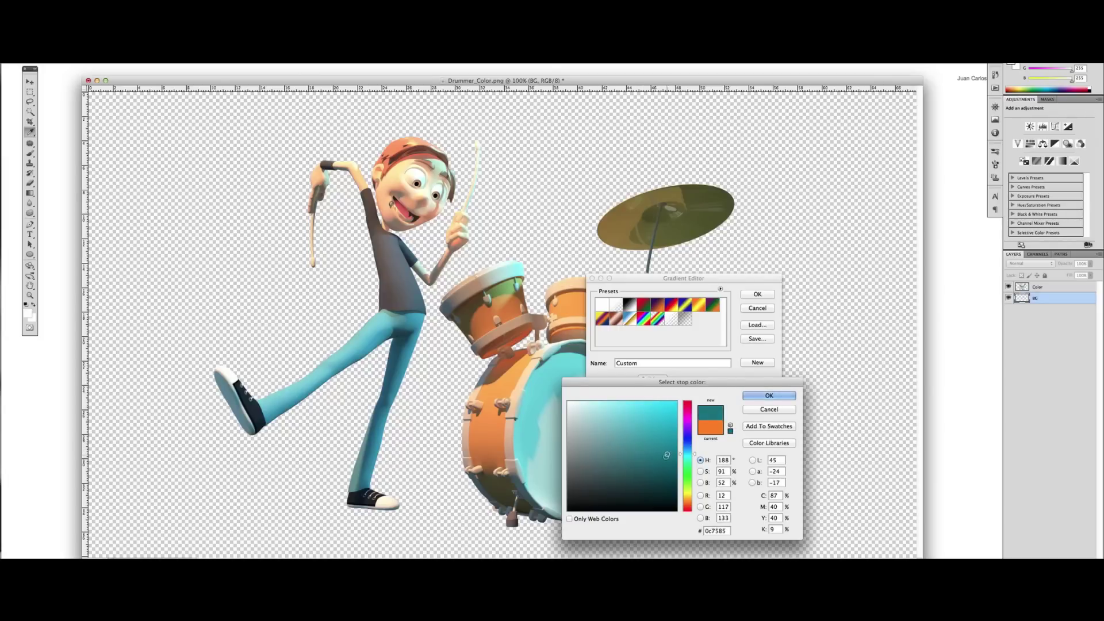
left_click(769, 395)
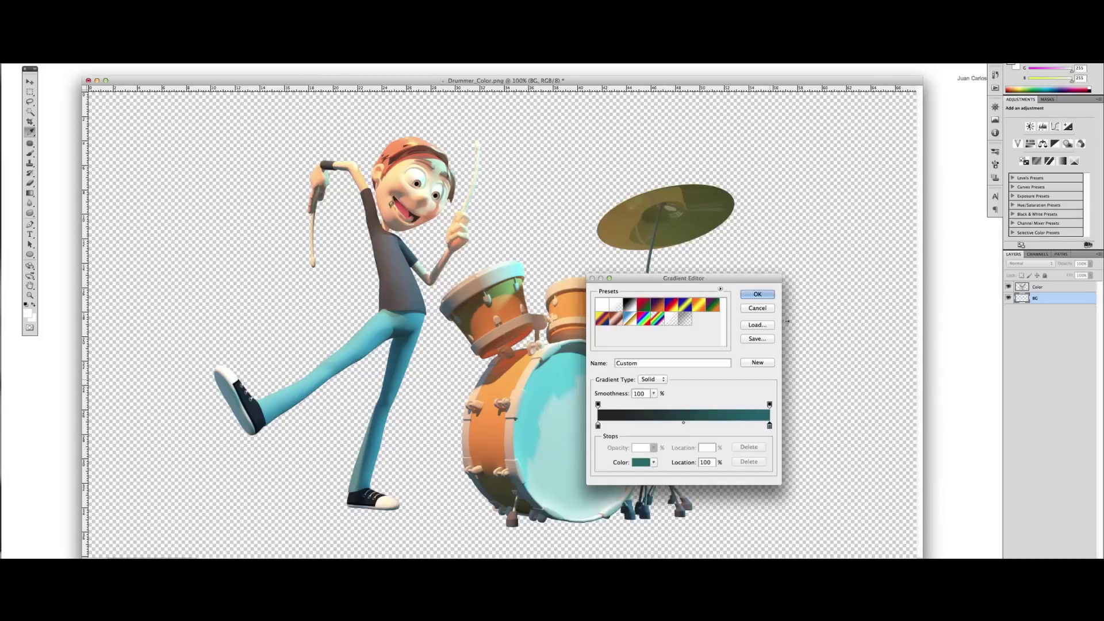
left_click(757, 293)
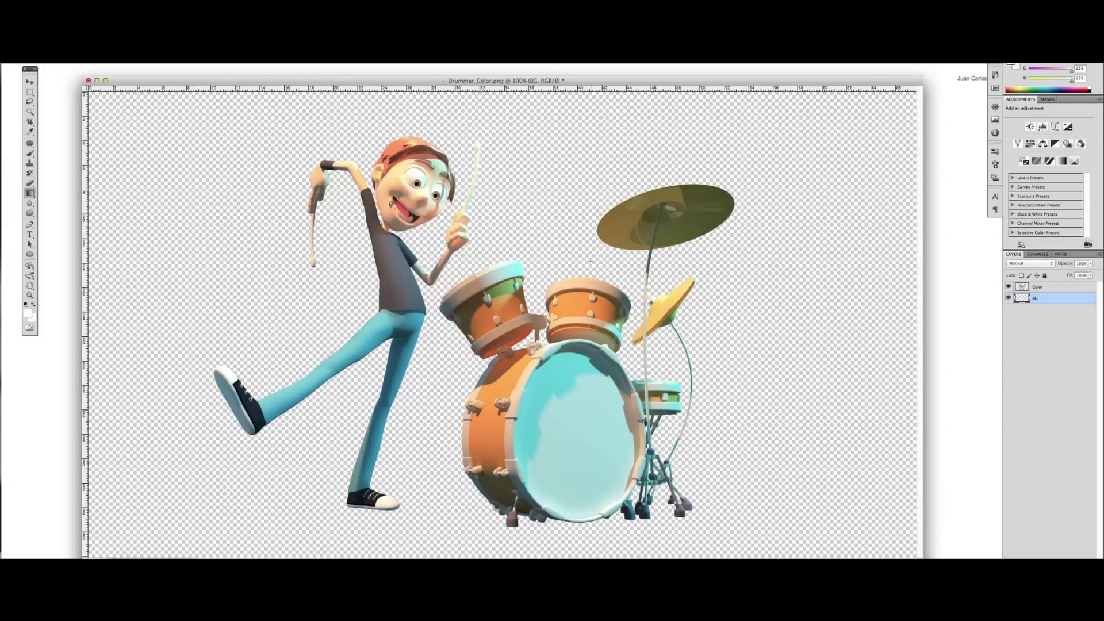
- Draw the BG gradient vertically, dark at the top fading to teal at the bottom
left_click(534, 225, "alt")
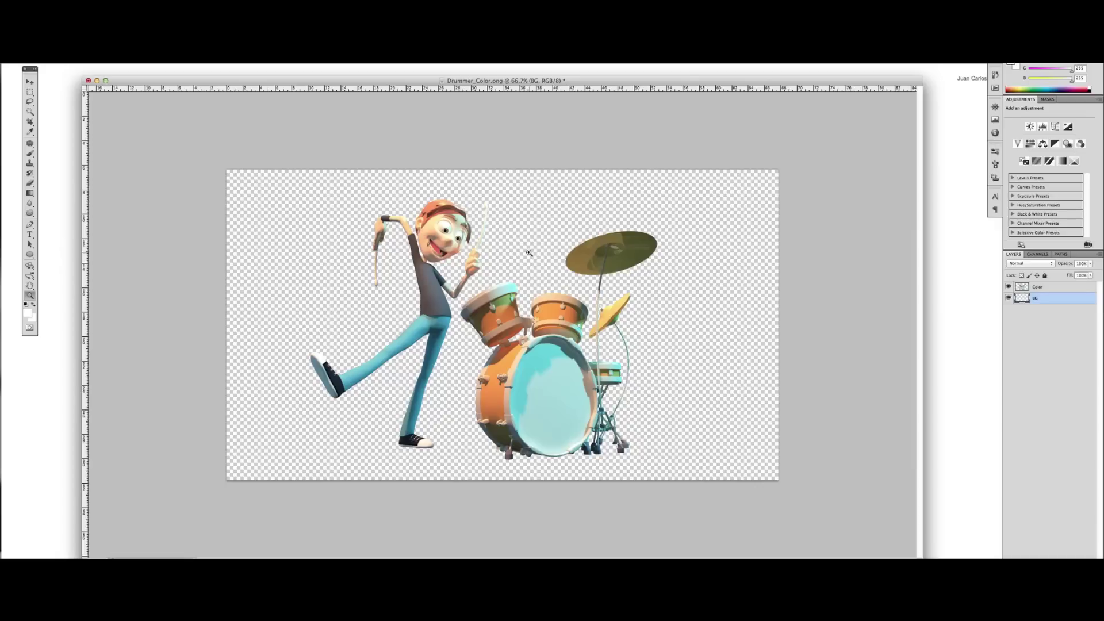
left_click_drag(506, 198, 506, 270)
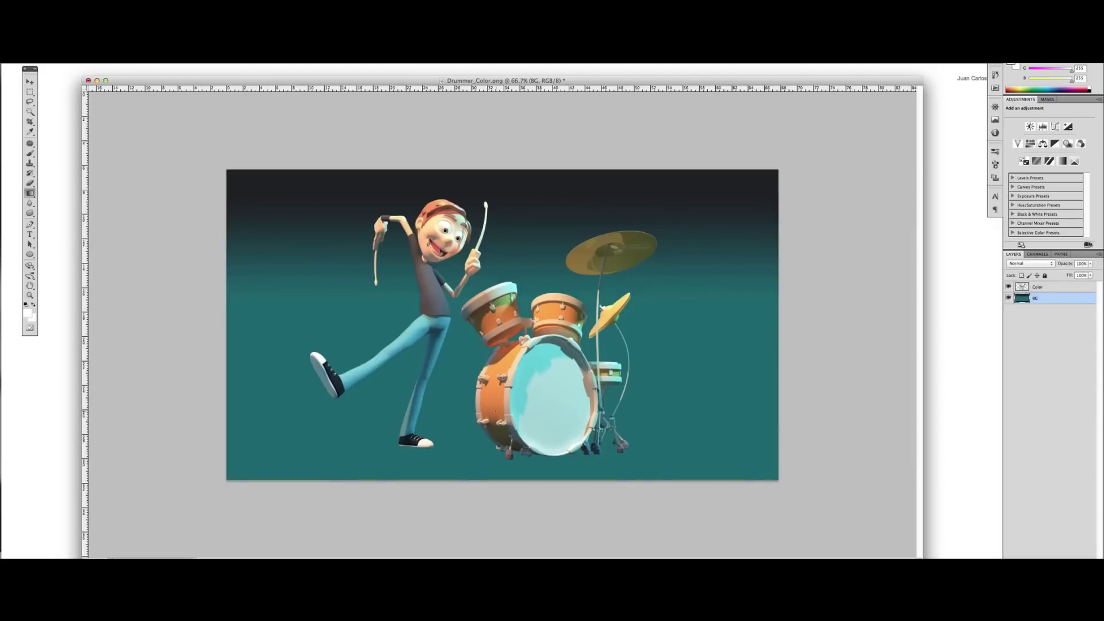
left_click_drag(479, 453, 479, 271)
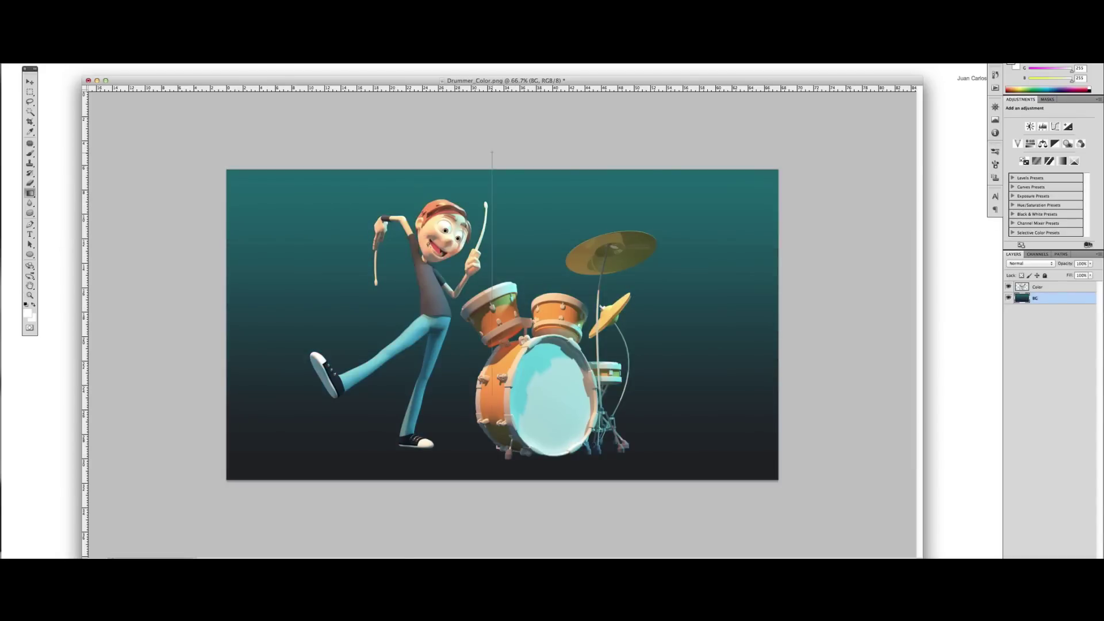
left_click_drag(492, 201, 492, 475)
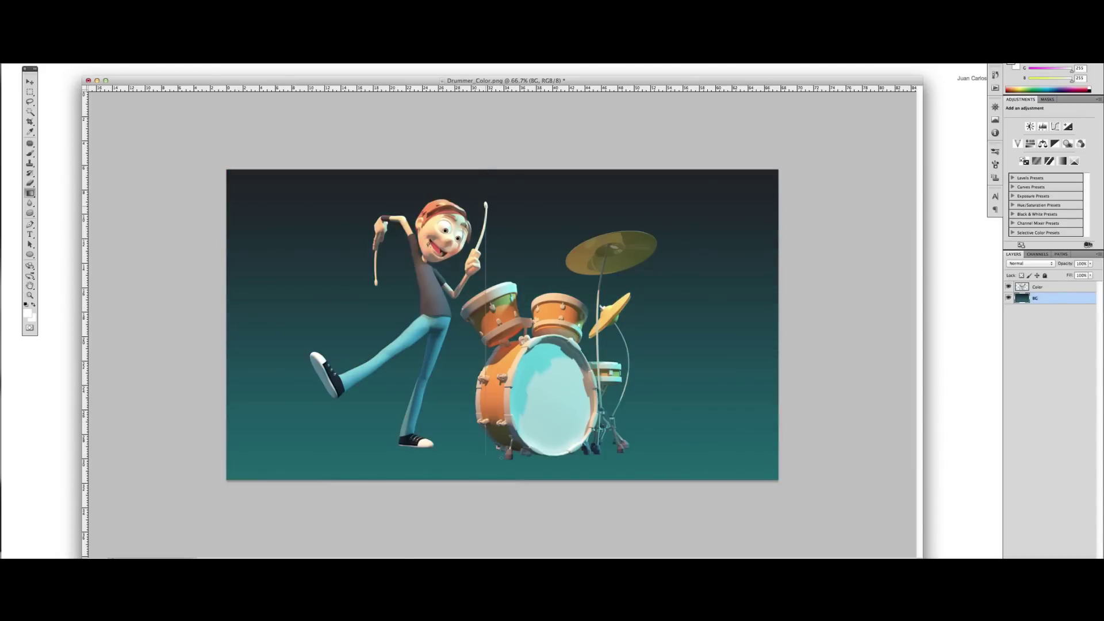
left_click_drag(474, 365, 476, 498)
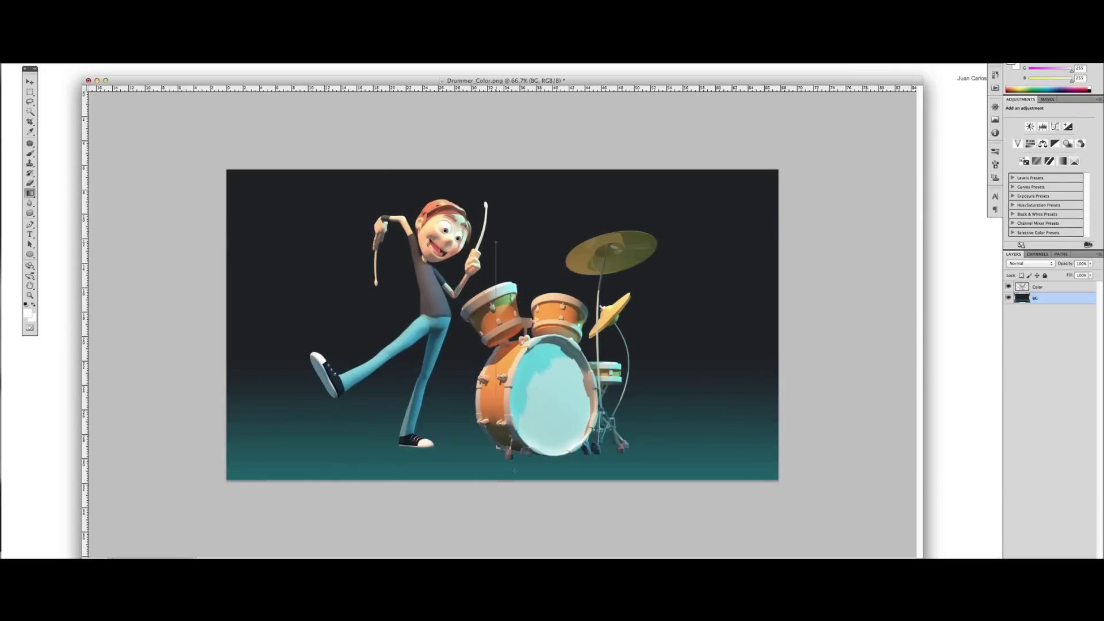
left_click_drag(495, 248, 495, 443)
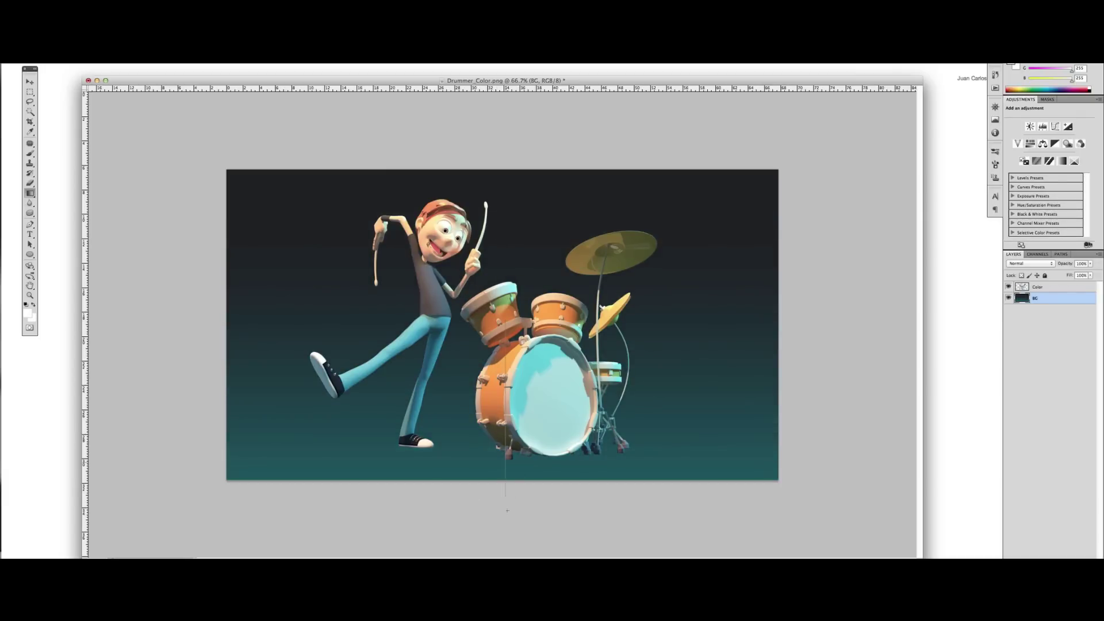
left_click_drag(507, 510, 508, 512)
key("v")
left_click(825, 397)
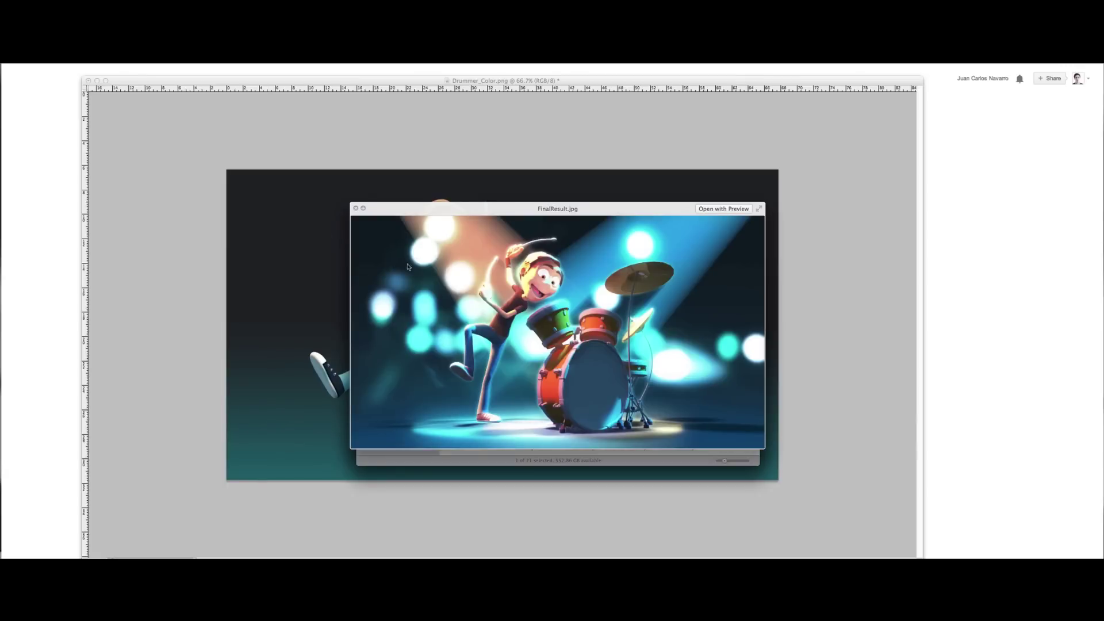
- Close the FinalResult.jpg Quick Look and switch to the browser on Google
key("space")
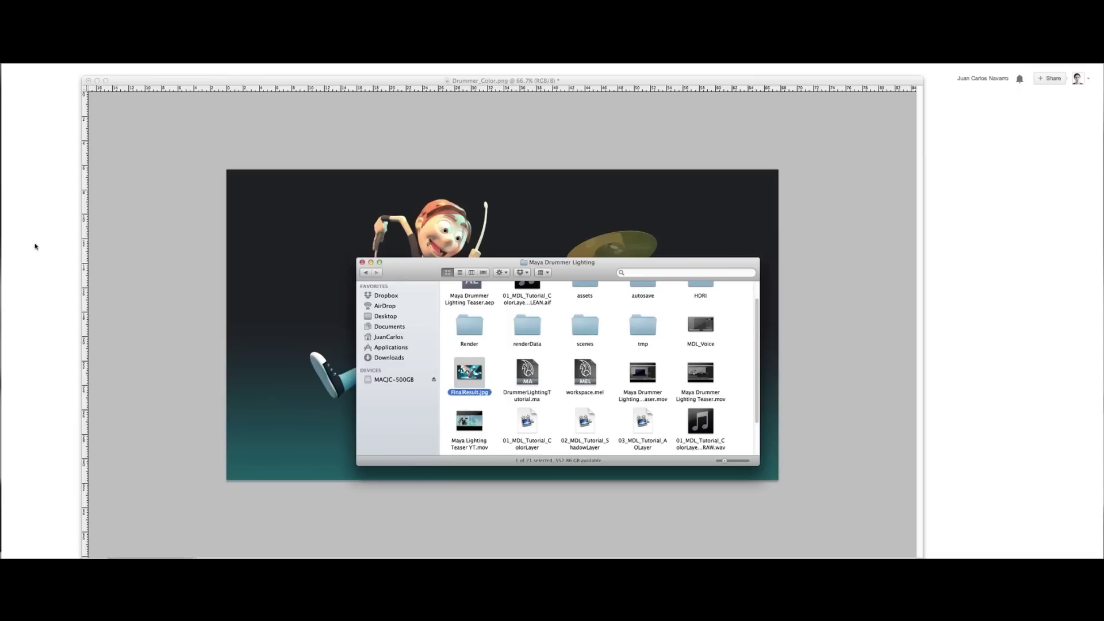
key("super+Tab")
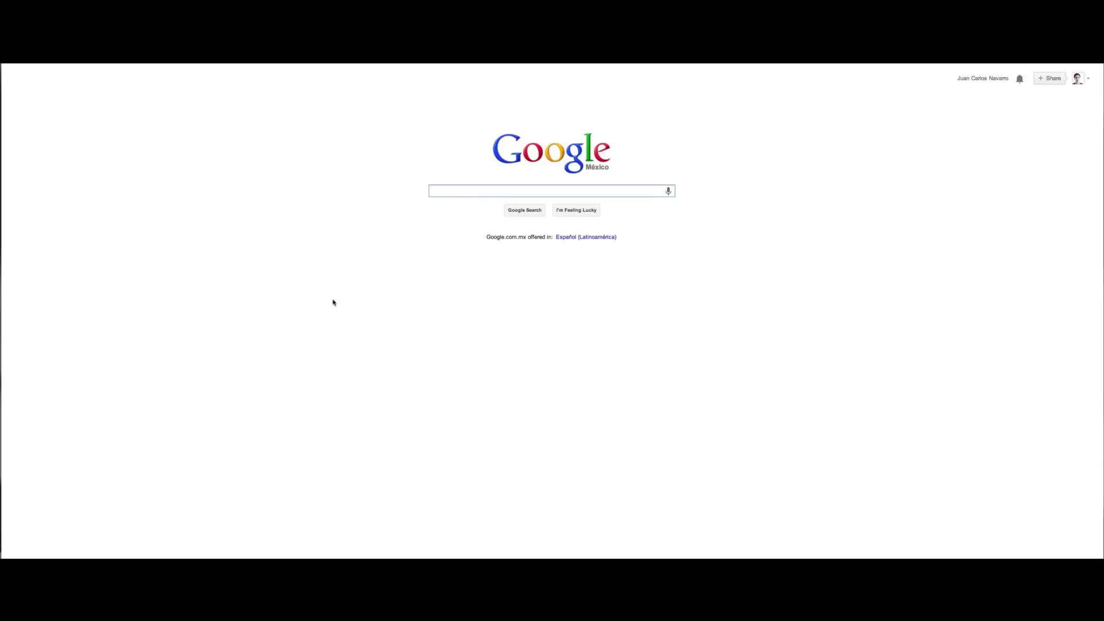
- Search Google Images for 'bokeh' and filter results to Large size
type("bo")
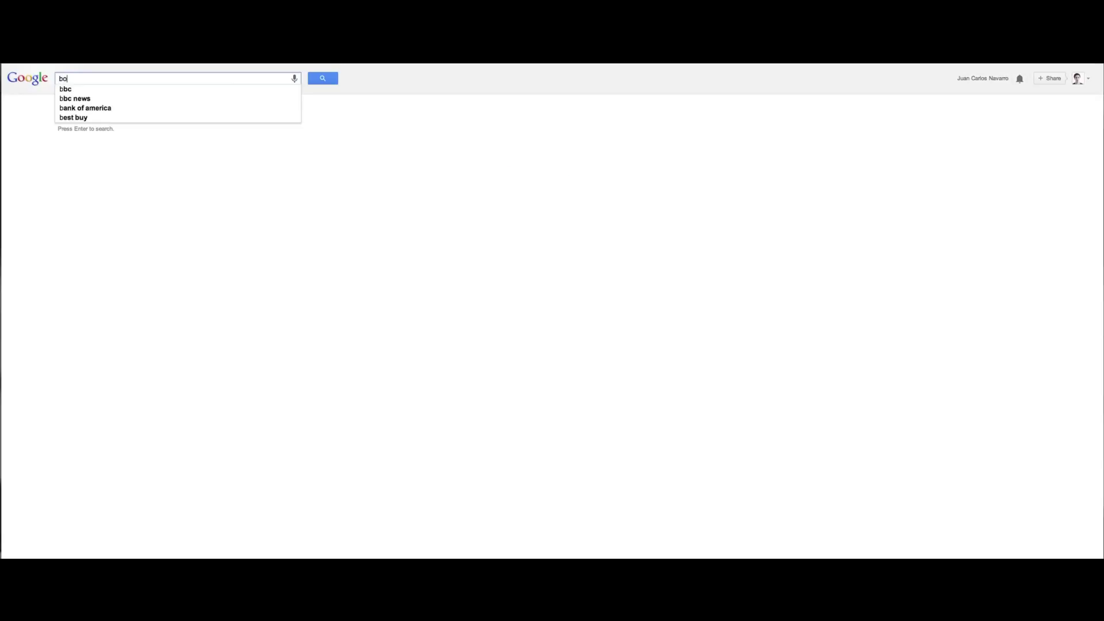
type("keh")
key("Return")
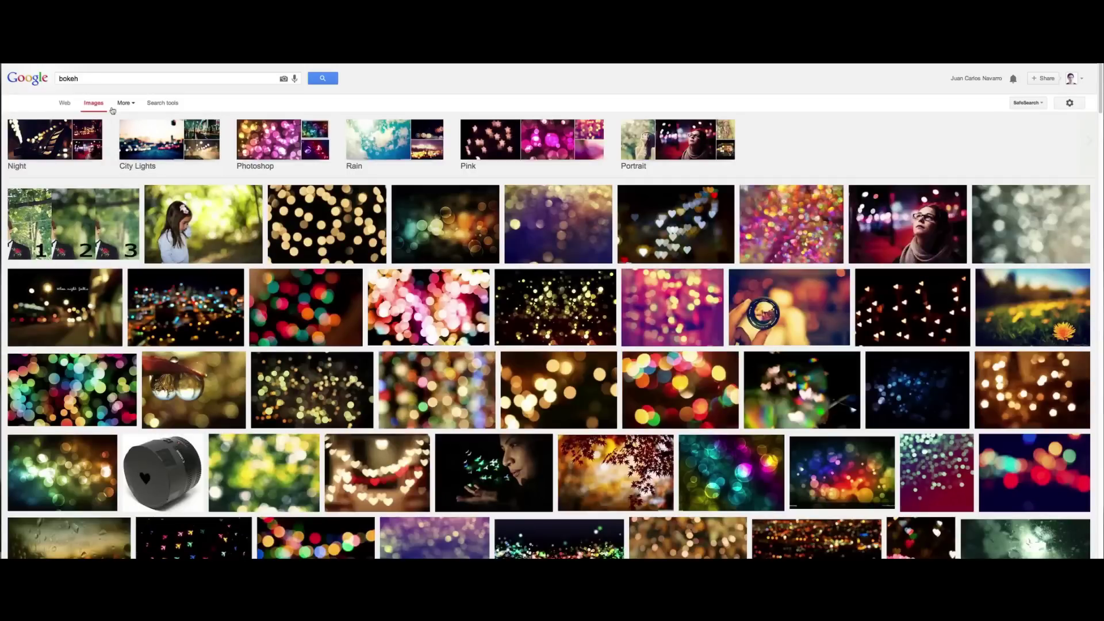
left_click(162, 105)
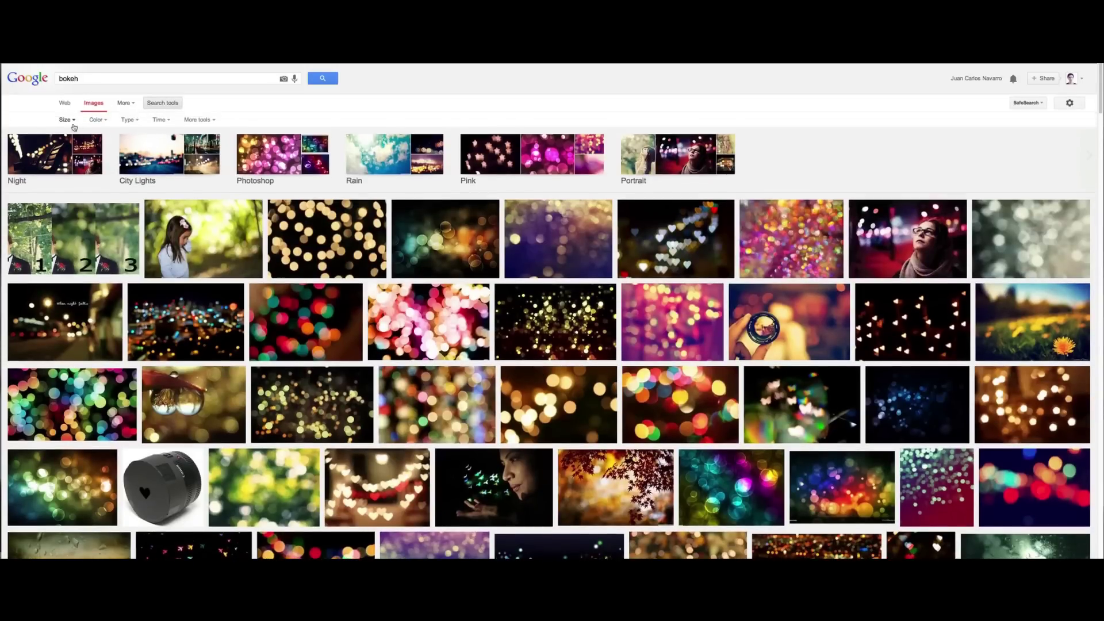
left_click(67, 120)
left_click(76, 148)
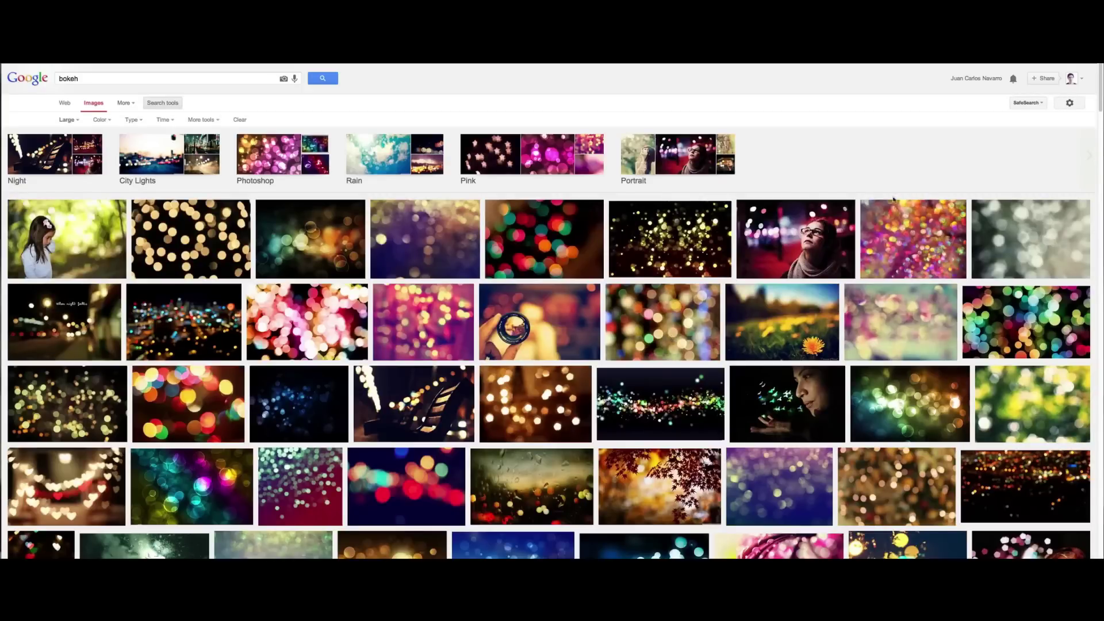
- Scroll the results and open the dark blue bokeh photo's preview
scroll(713, 345, "down", 2)
scroll(542, 311, "down", 1)
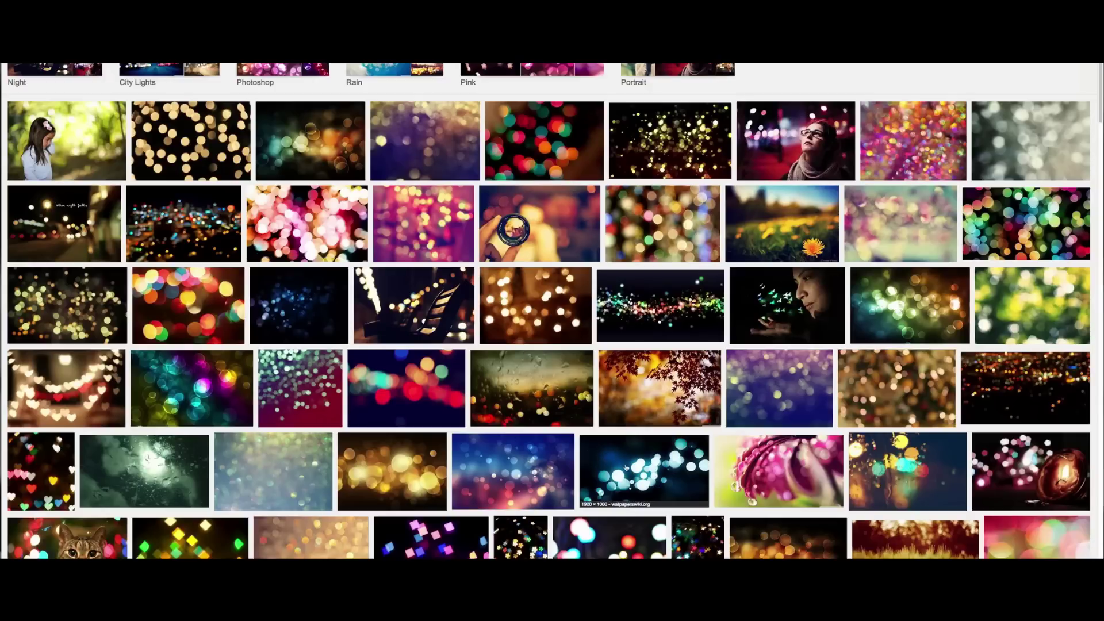
left_click(312, 305)
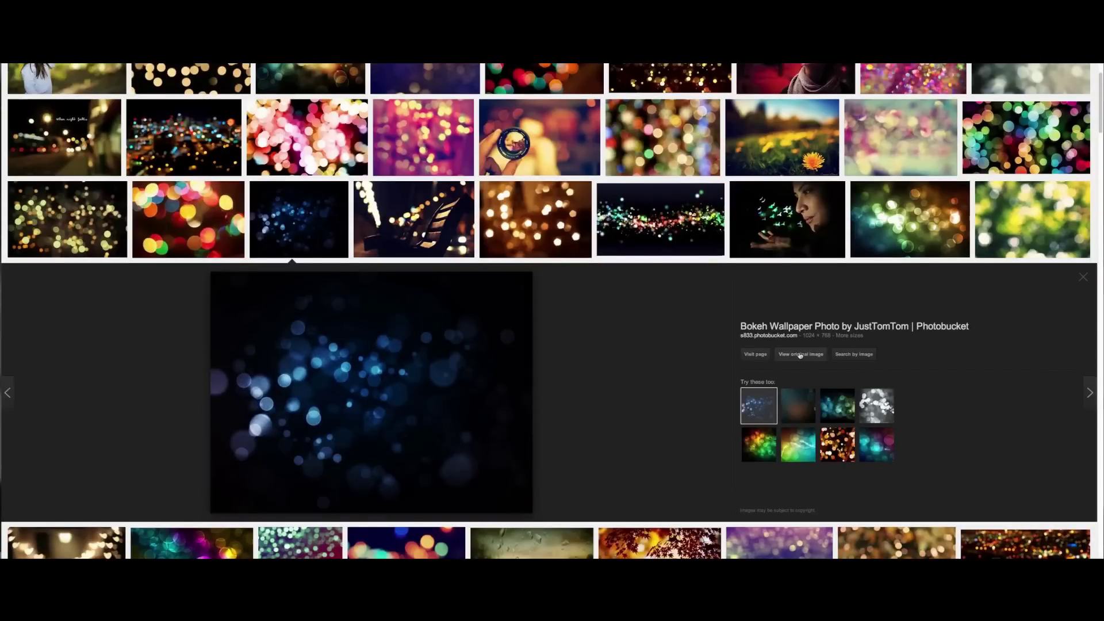
- Open the bokeh photo at full size and place BokehWallpaper.jpg onto the drummer canvas
left_click(800, 355)
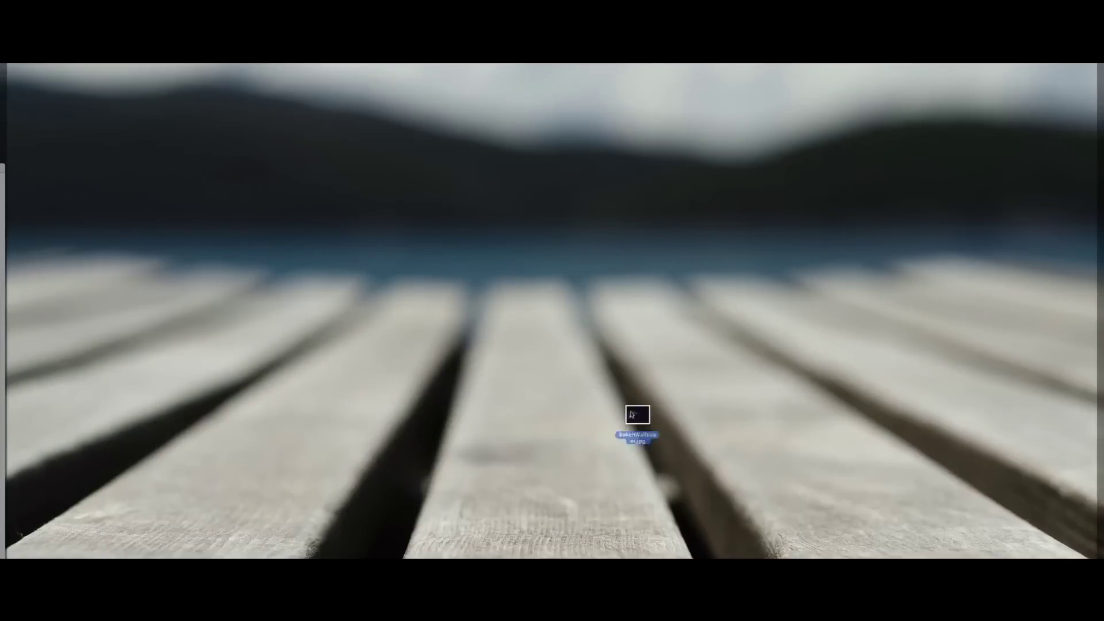
key("F11")
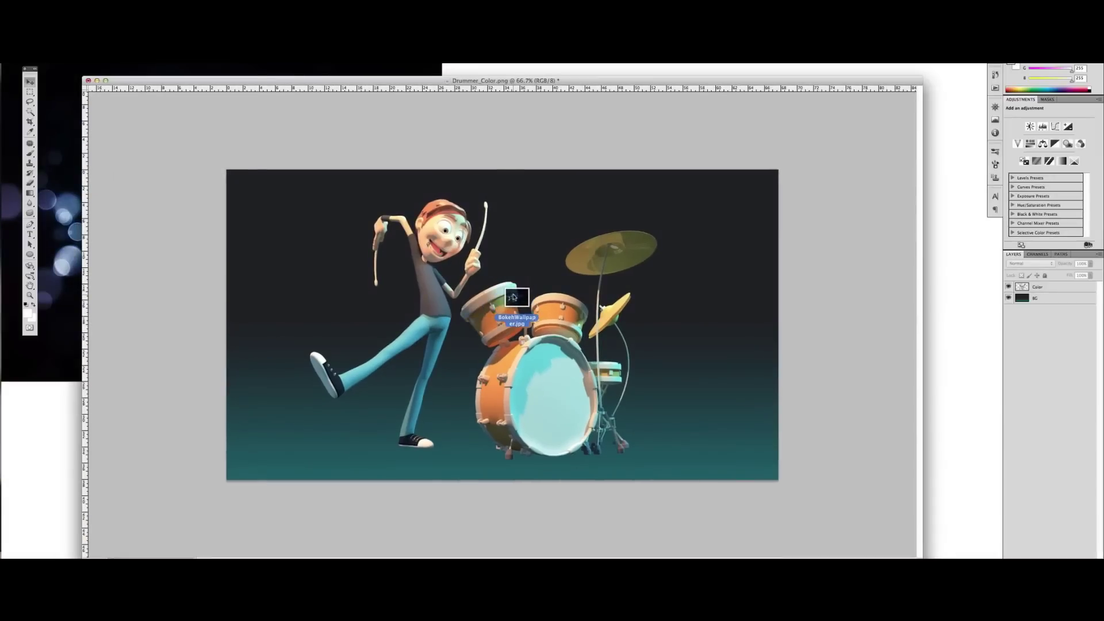
left_click_drag(514, 275, 514, 296)
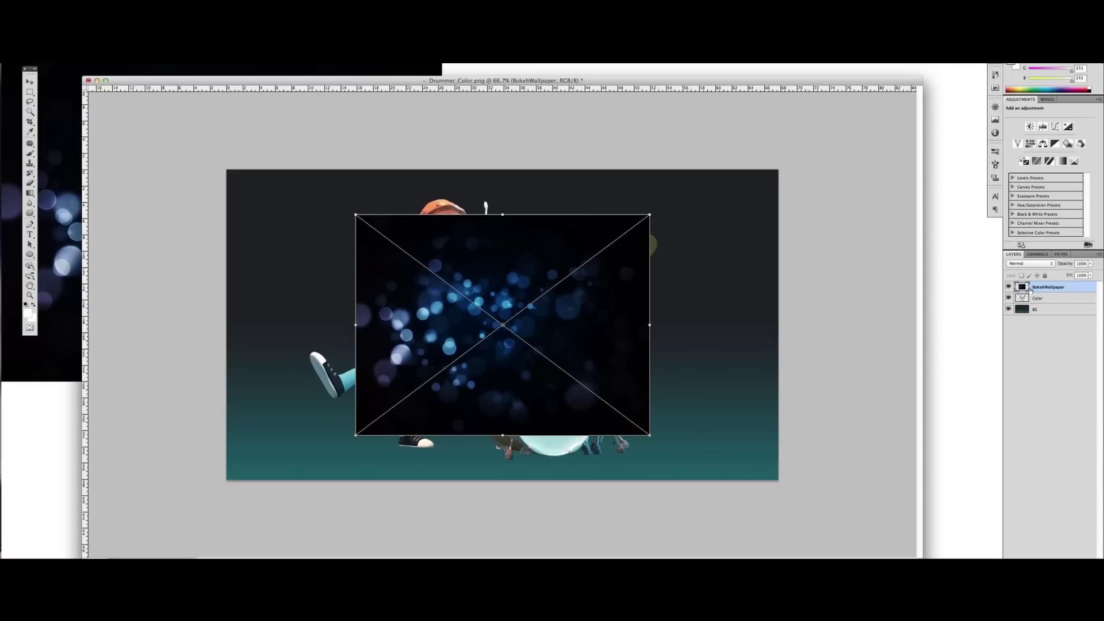
key("Return")
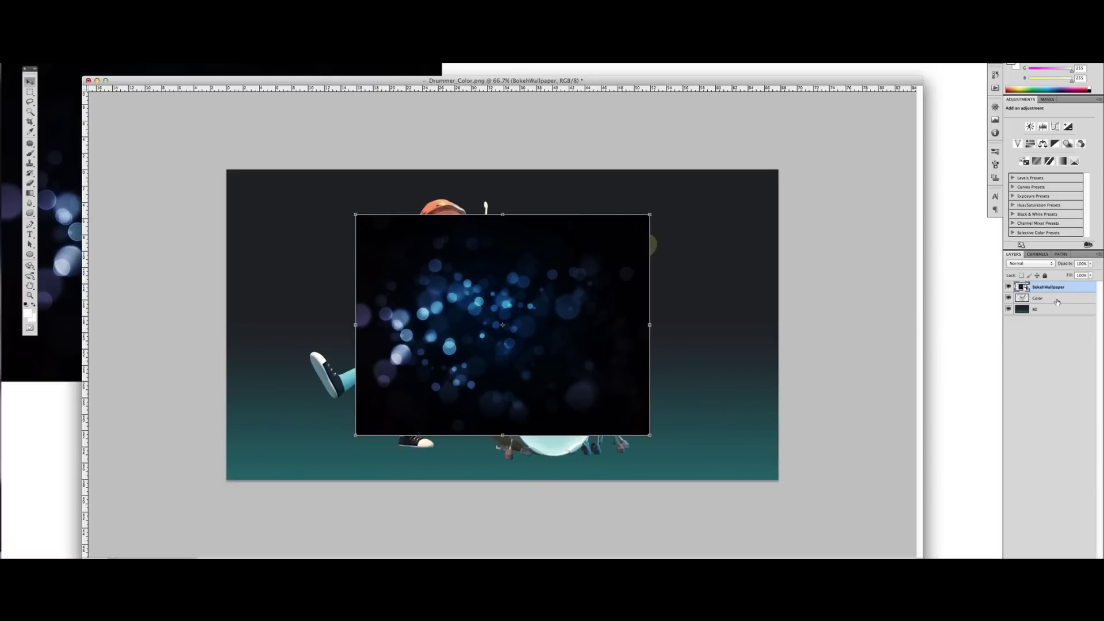
- Move BokehWallpaper below the Color layer and scale it to fill the canvas
left_click_drag(1052, 291, 1055, 303)
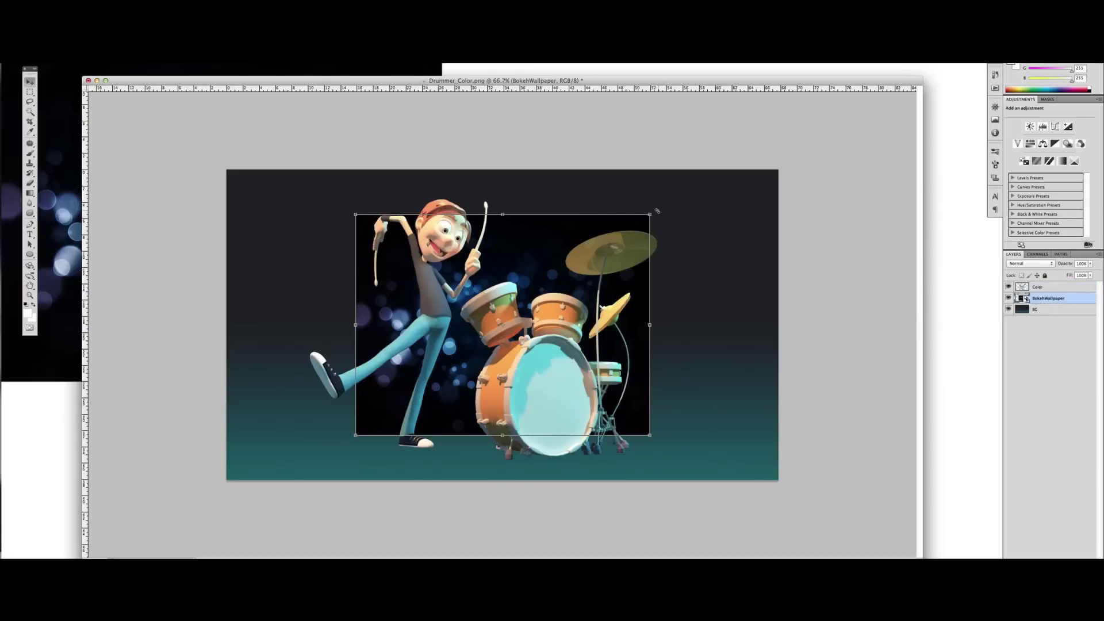
mouse_move(650, 214)
left_mouse_down()
mouse_move(780, 117)
mouse_move(799, 134)
left_mouse_up()
left_click_drag(310, 285, 314, 266)
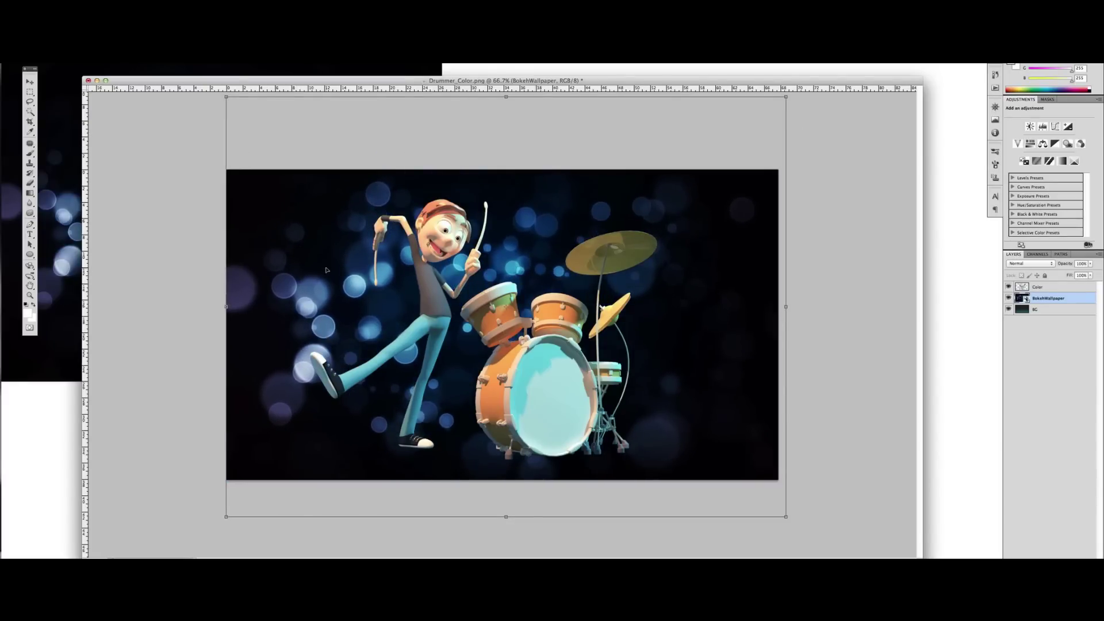
key("Left")
key("Left")
key("Left")
key("Left")
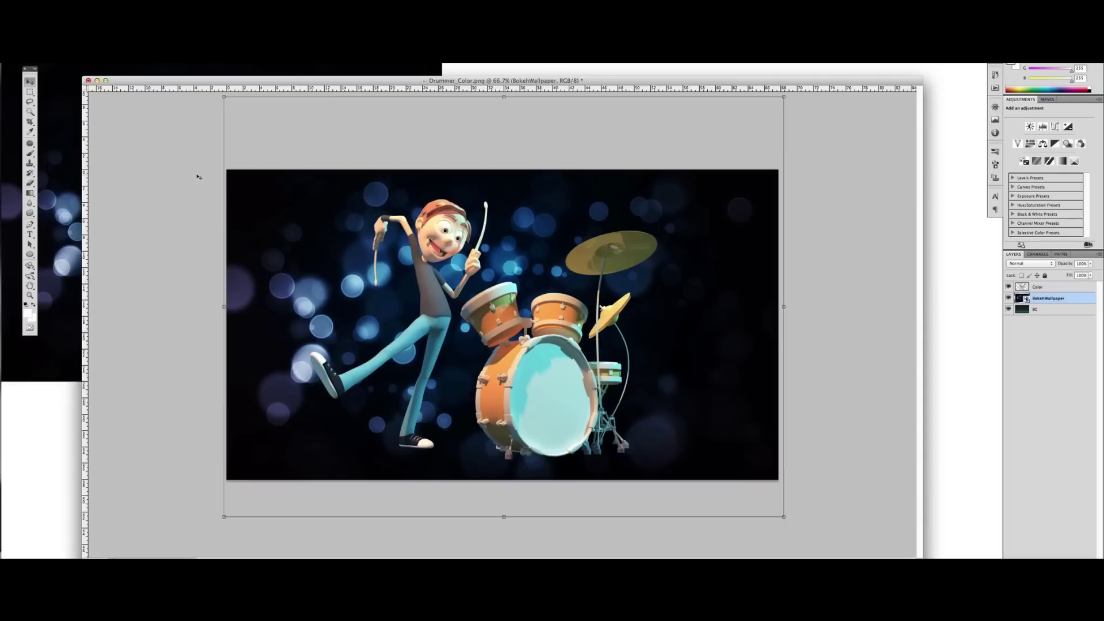
- Apply a 12.5-pixel Gaussian Blur to the BokehWallpaper layer
left_click(186, 34)
mouse_move(187, 97)
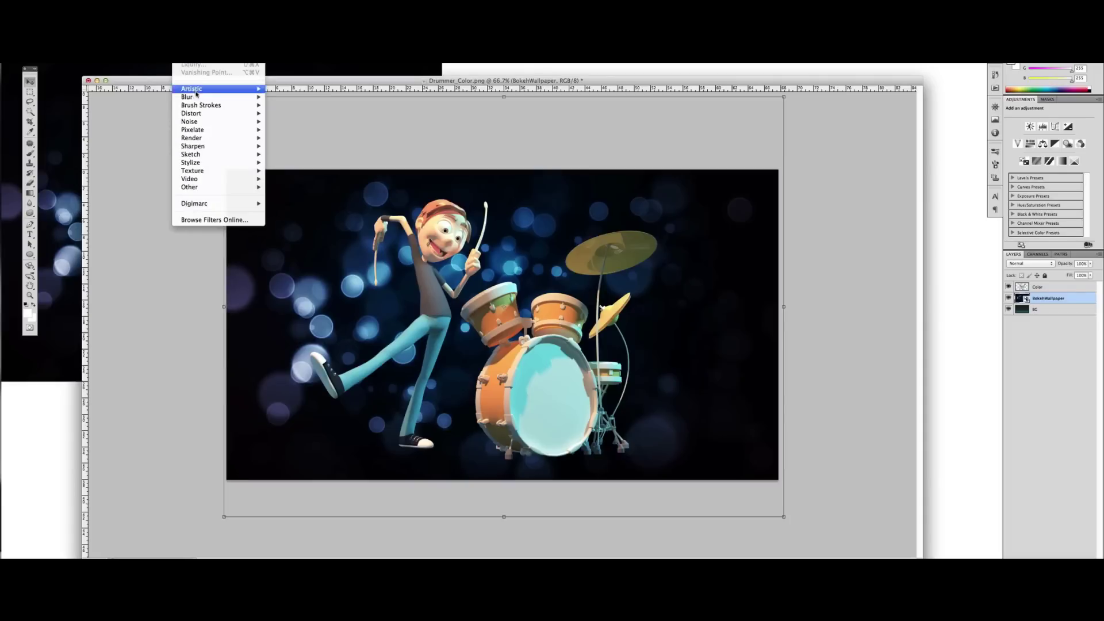
left_click(288, 130)
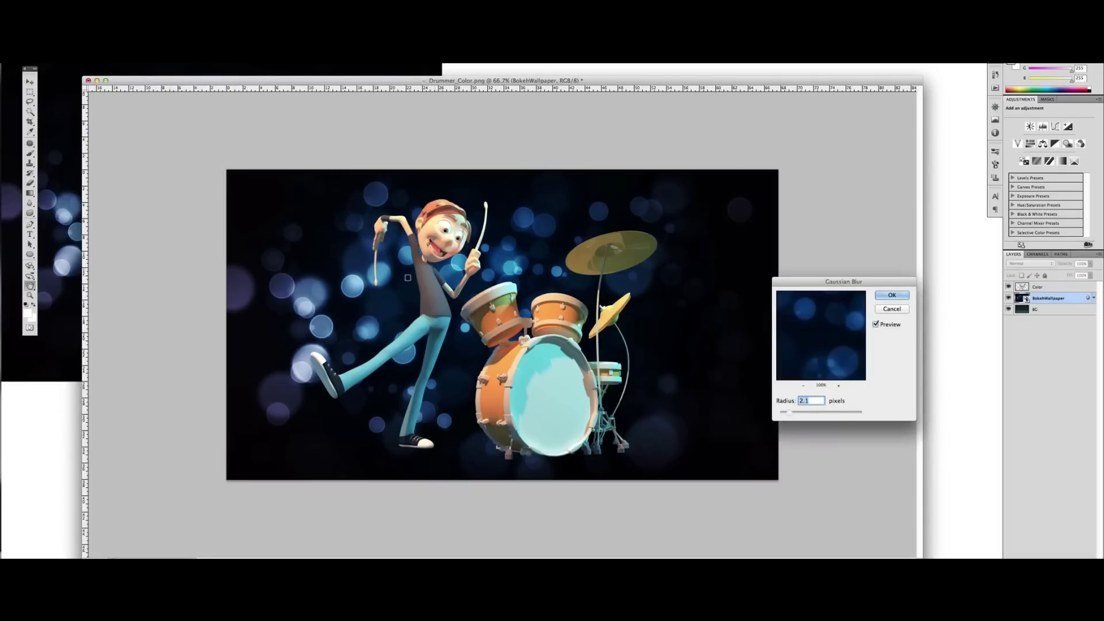
left_click_drag(790, 413, 814, 413)
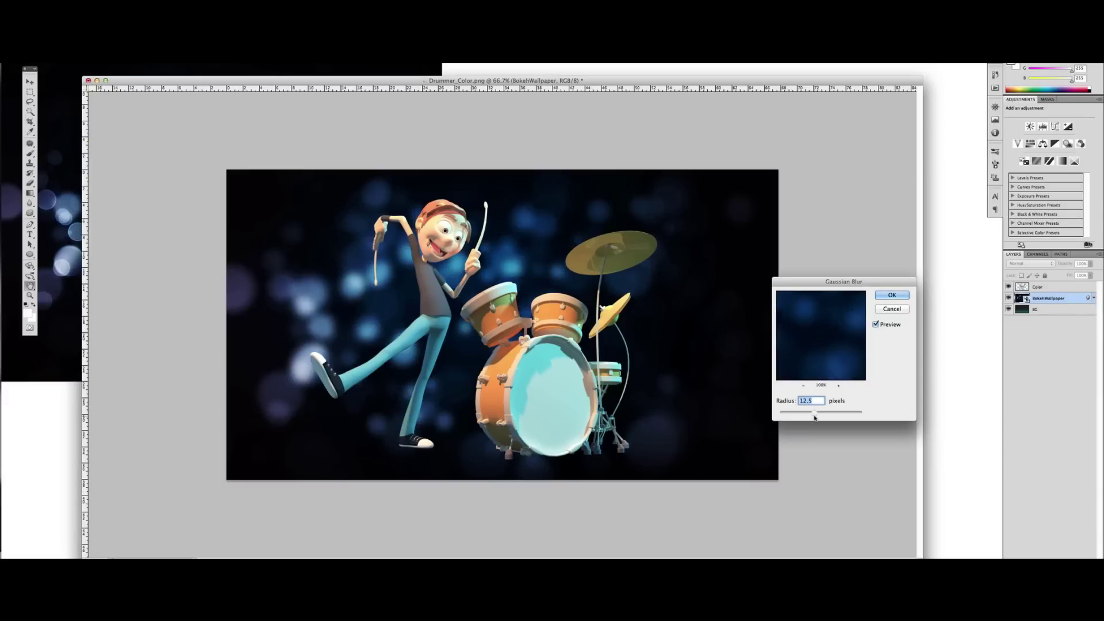
left_click(890, 295)
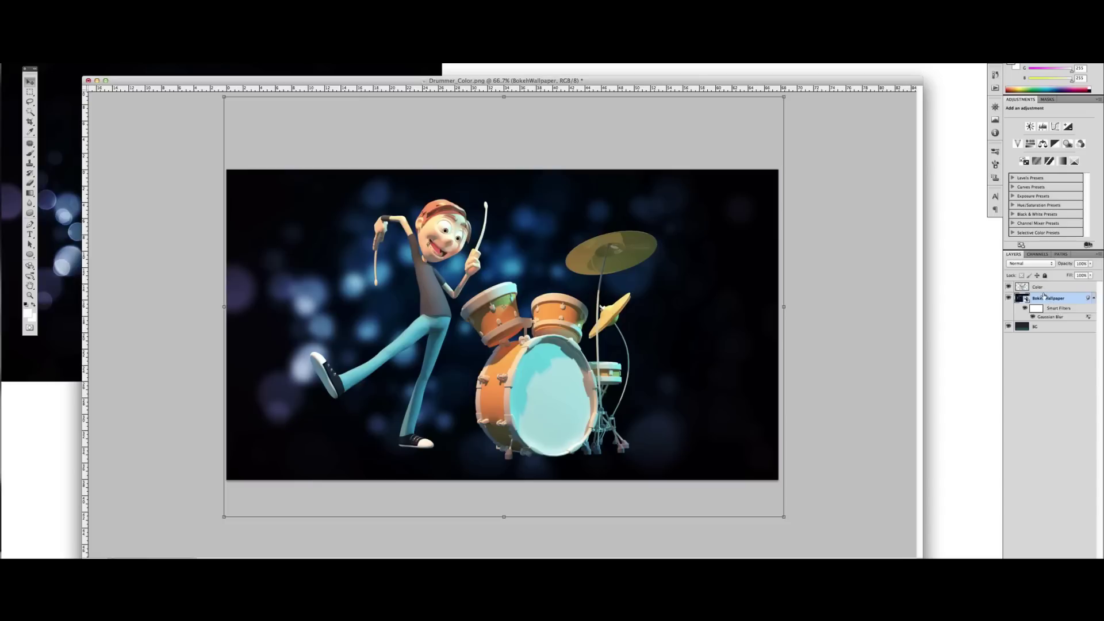
- Rasterize BokehWallpaper and set its blend mode to Linear Dodge (Add)
right_click(1048, 293)
left_click(1000, 390)
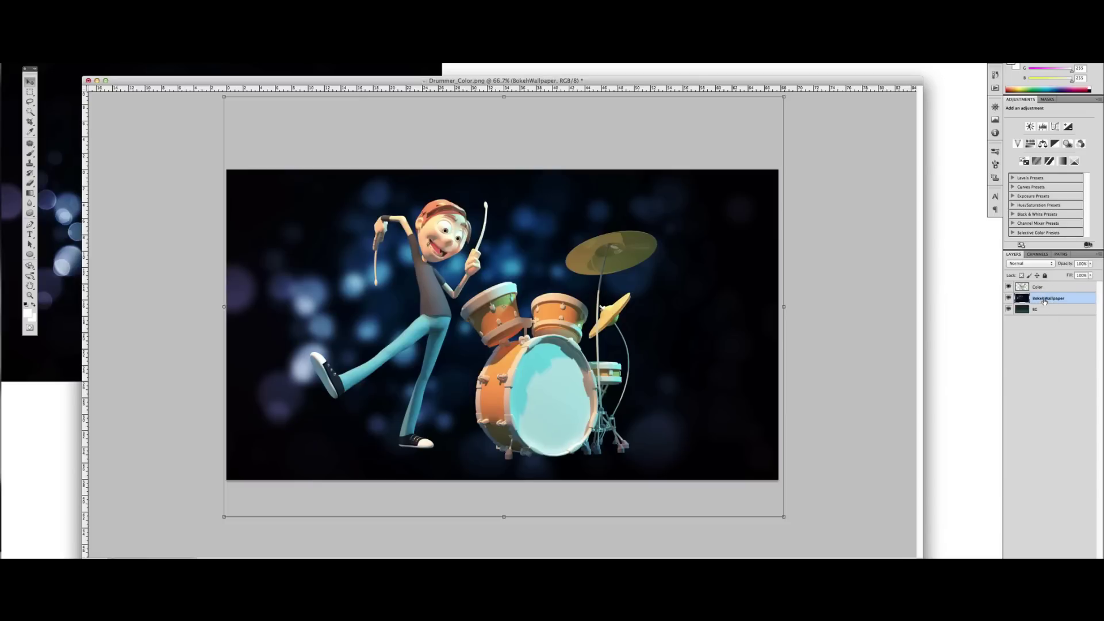
left_click(1032, 264)
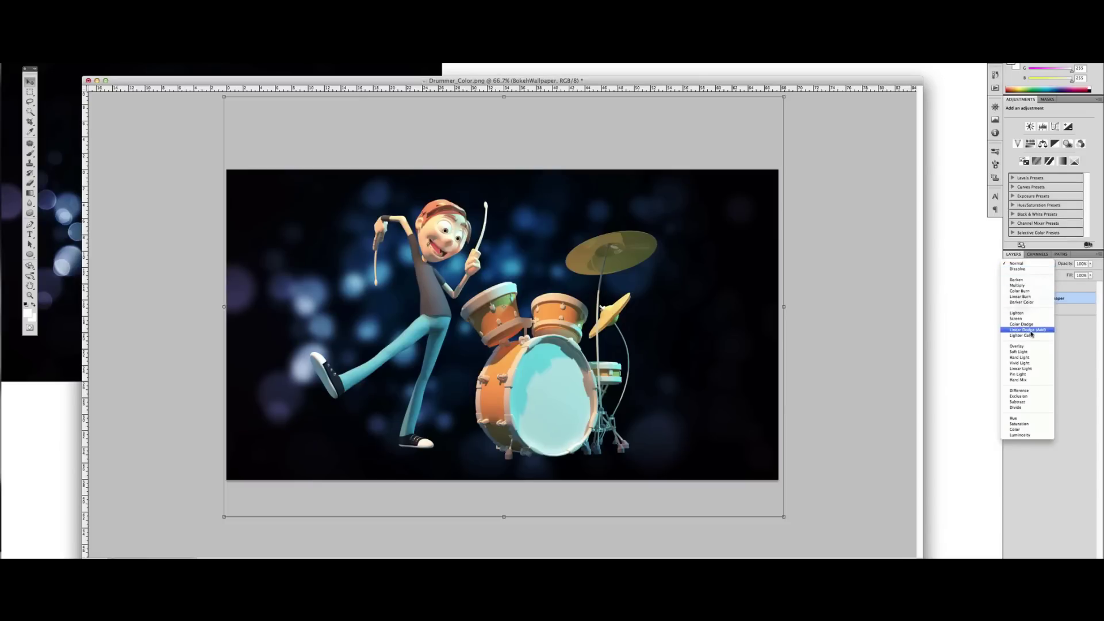
left_click(1029, 329)
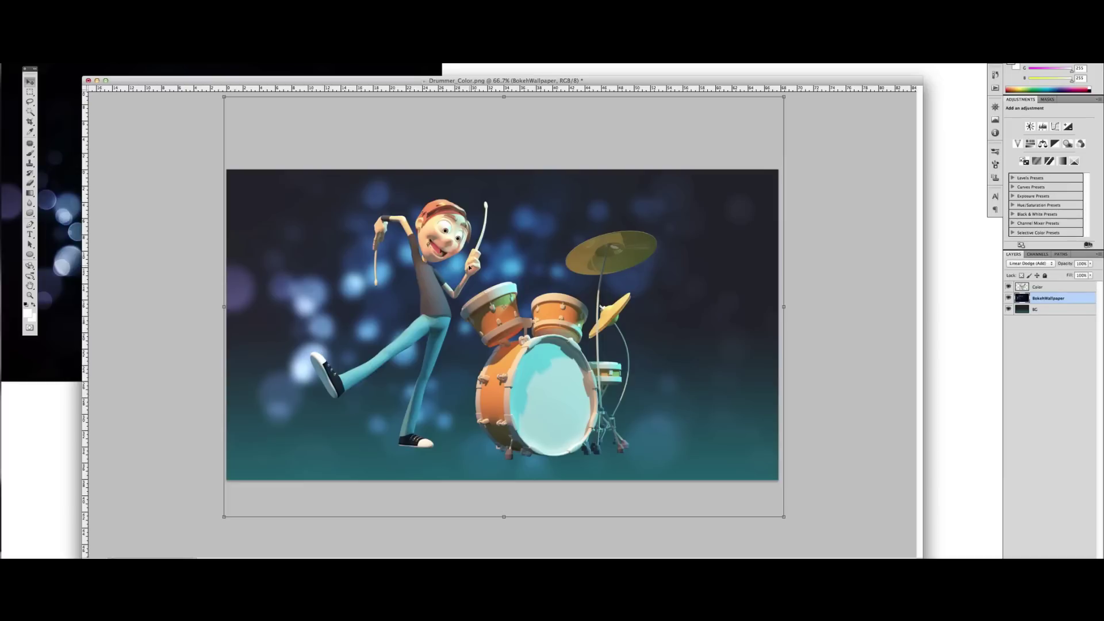
- Check FinalResult.jpg in Quick Look for reference, then return to Photoshop
key("super+Tab")
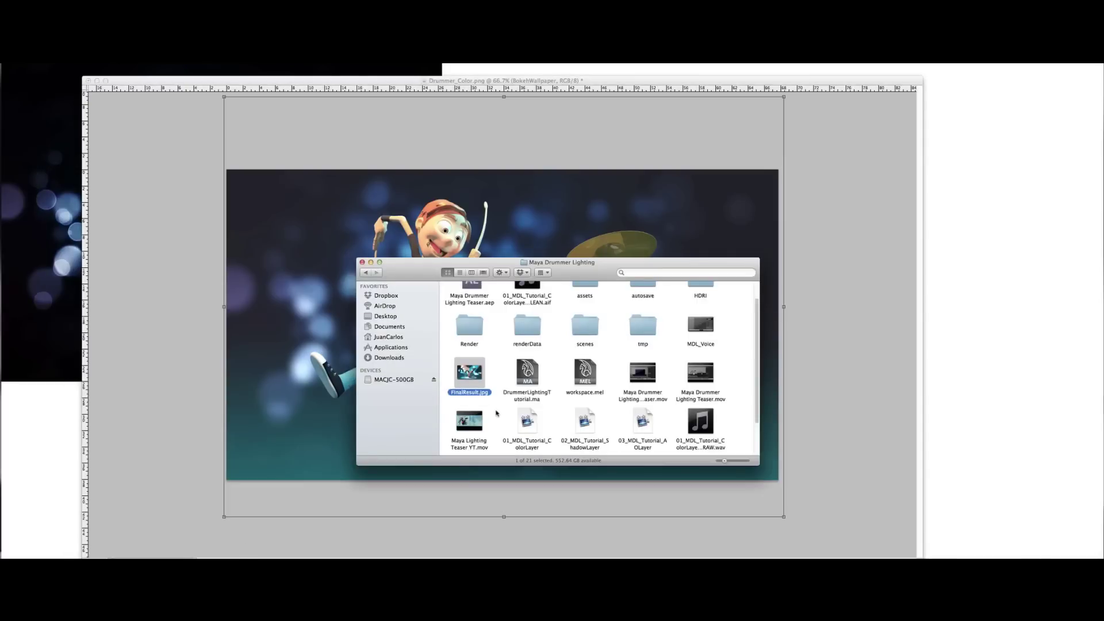
key("space")
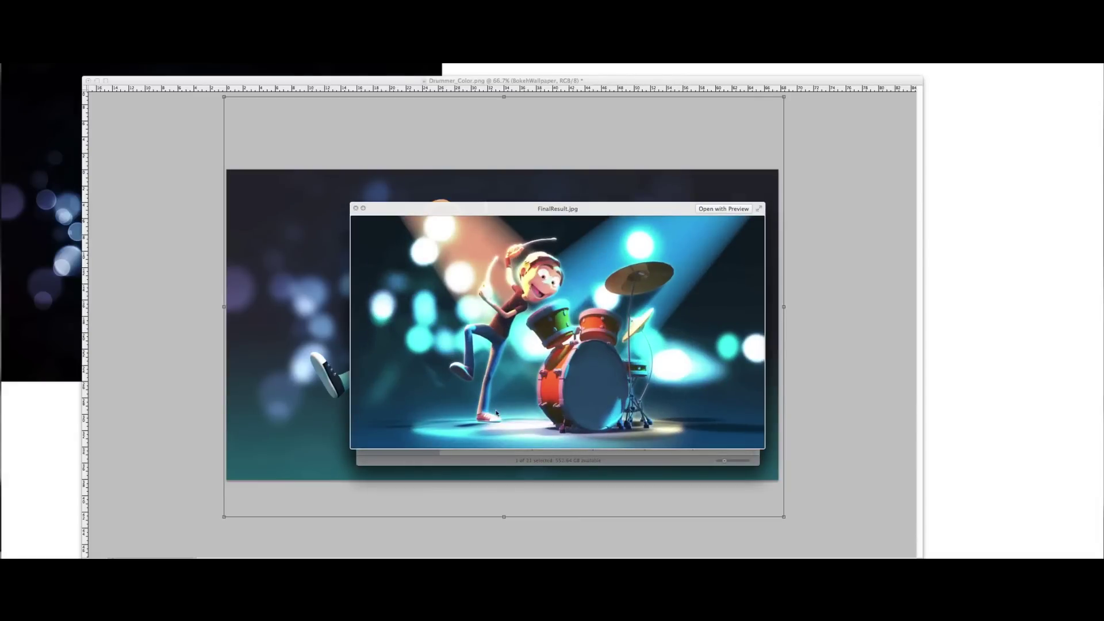
key("space")
left_click(178, 340)
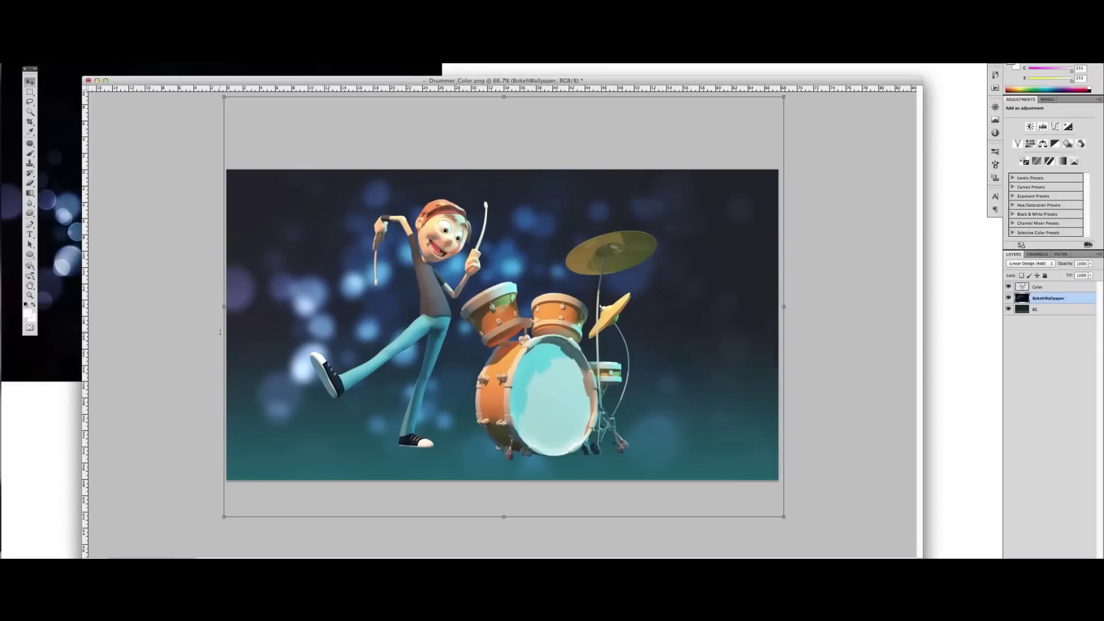
- Open the Render folder and drag Drummer_AO.png onto the composite canvas
key("super+Tab")
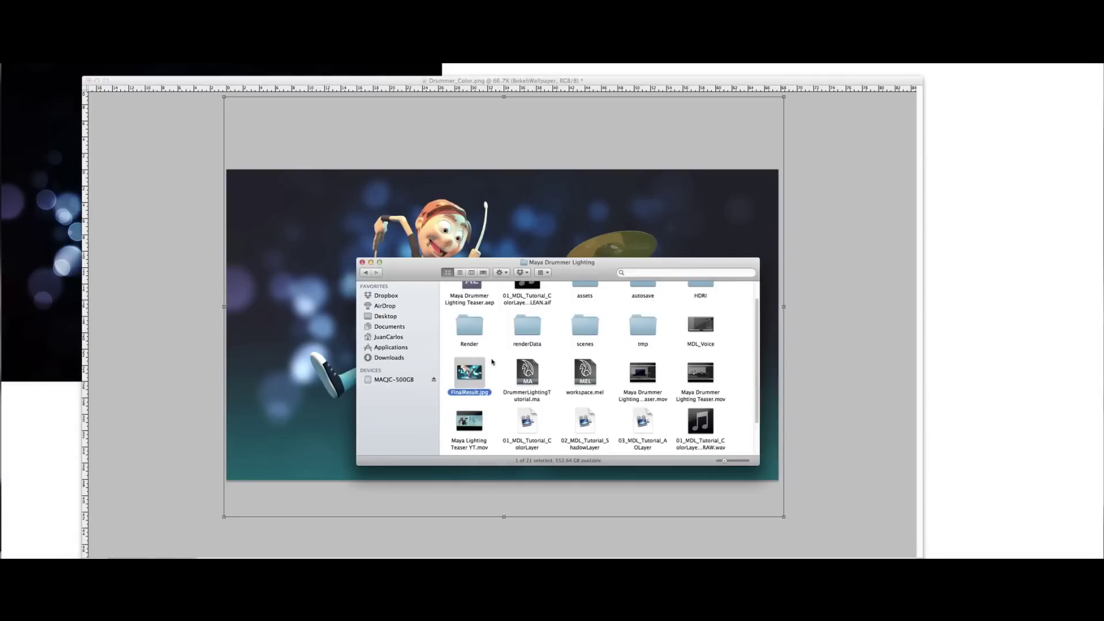
scroll(635, 330, "up", 2)
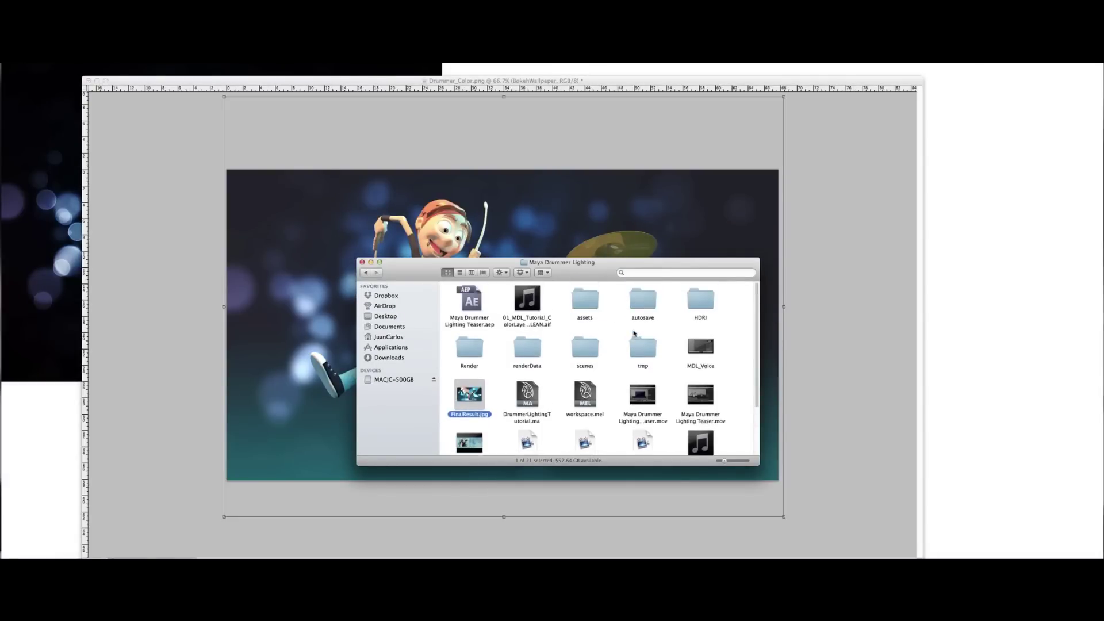
double_click(477, 352)
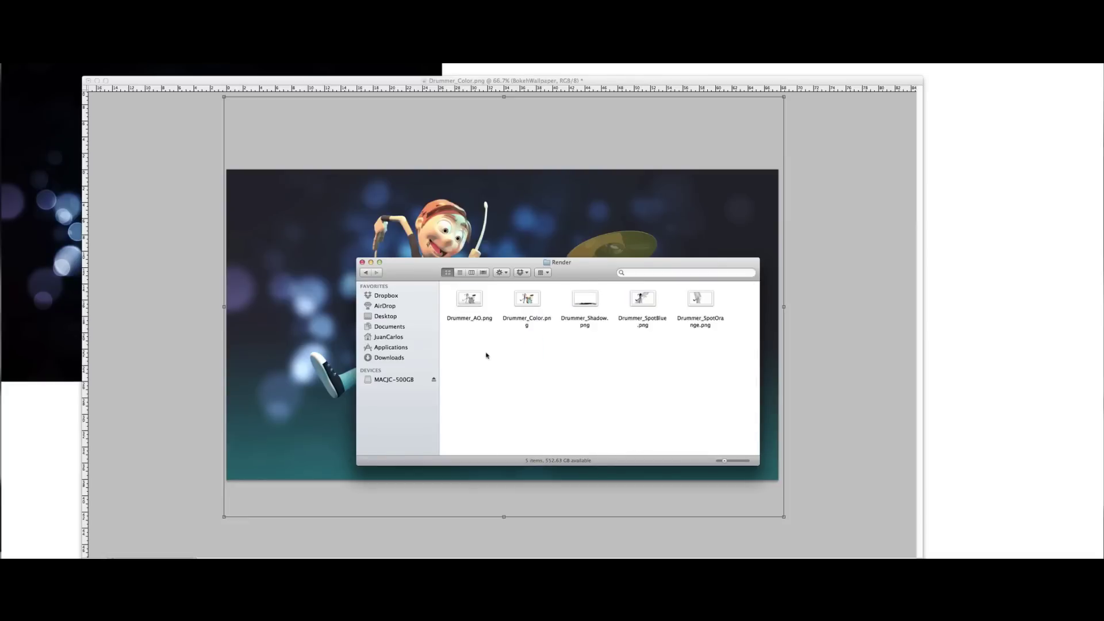
left_click_drag(477, 313, 511, 239)
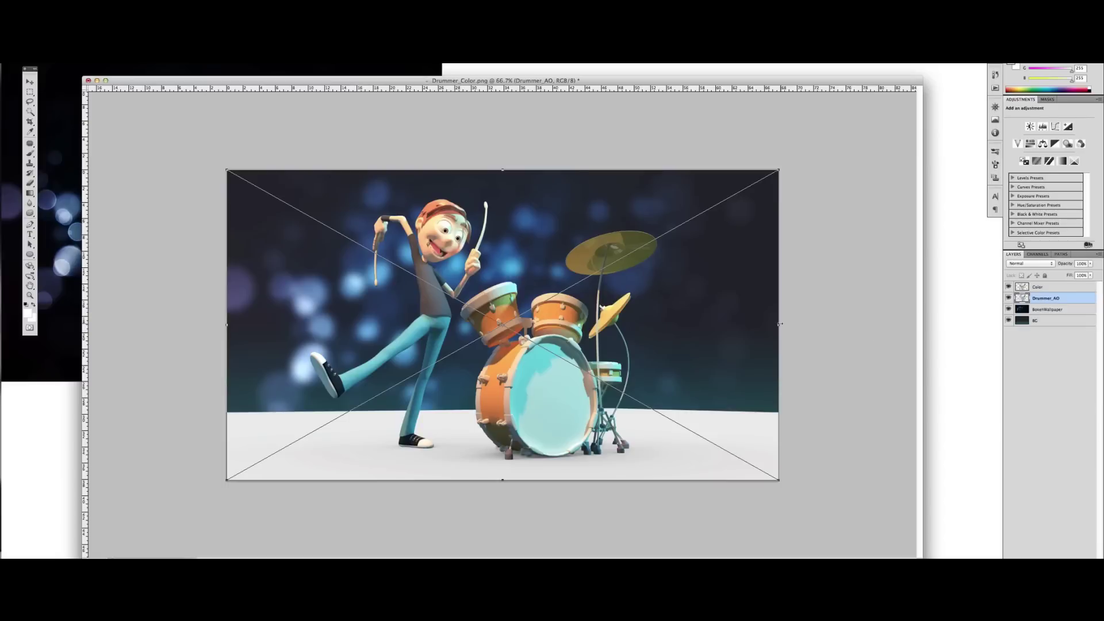
- Rasterize Drummer_AO, move it above Color, and remove its black matte
key("Return")
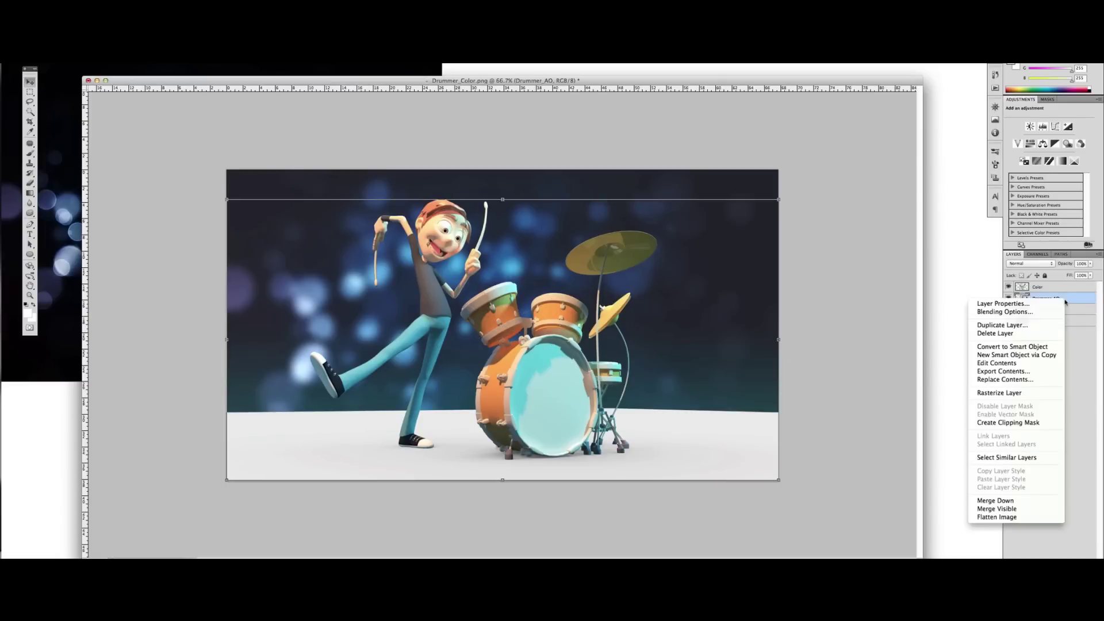
right_click(1058, 299)
left_click(1027, 393)
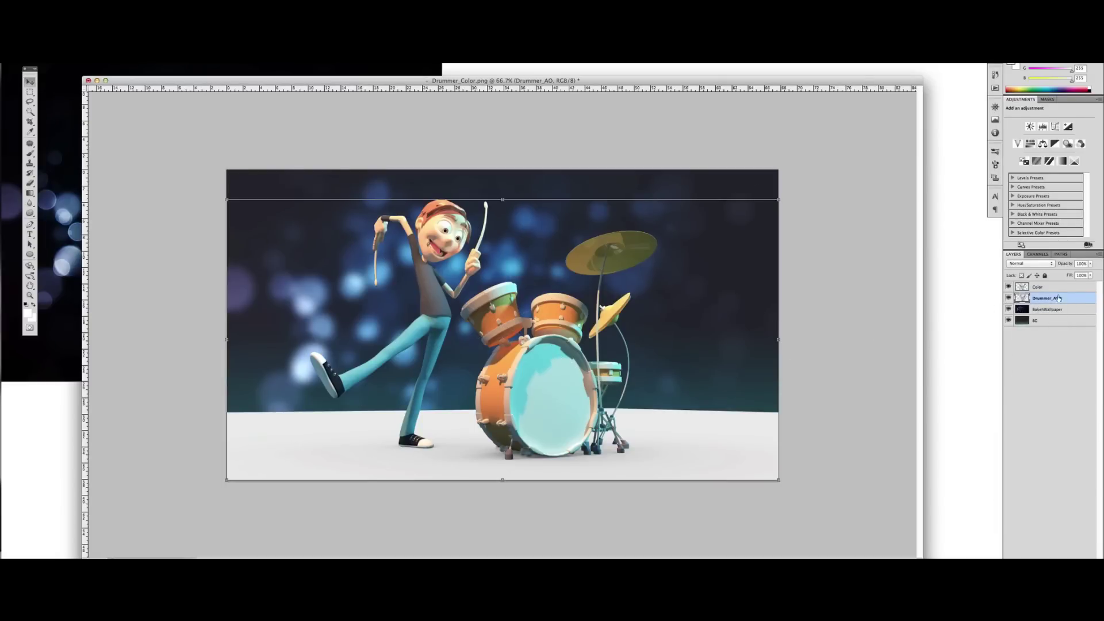
left_click_drag(1049, 298, 1047, 281)
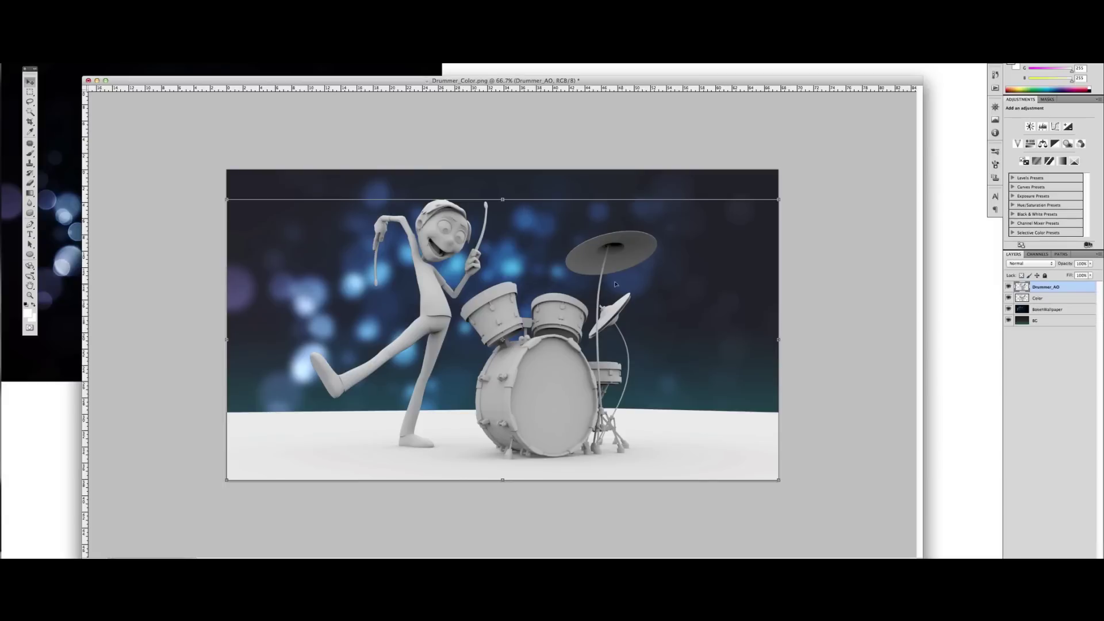
left_click(138, 58)
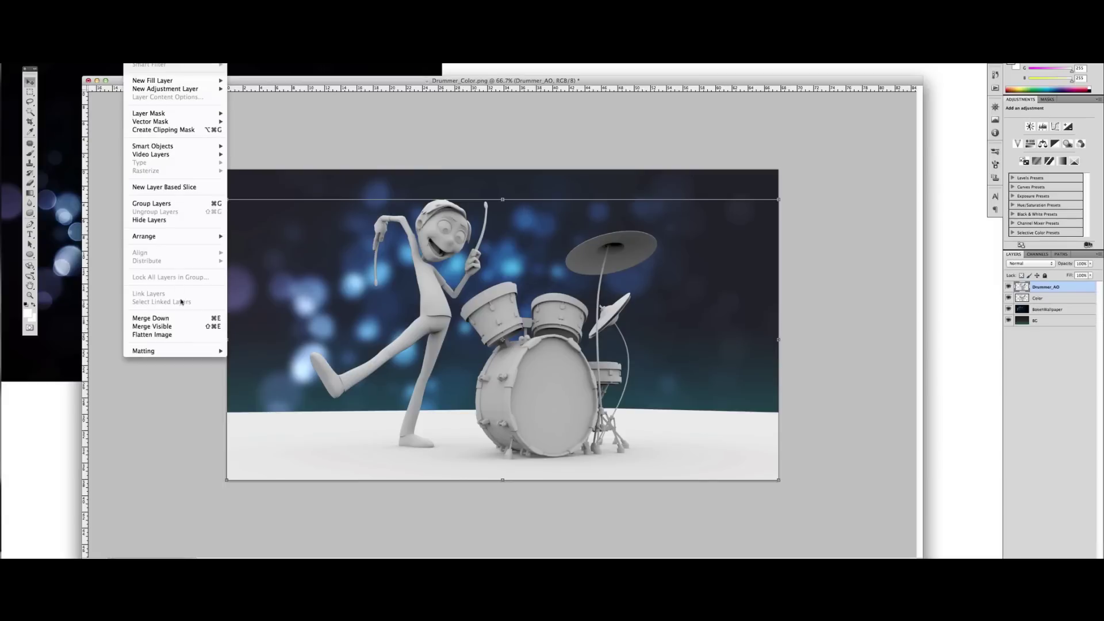
mouse_move(172, 350)
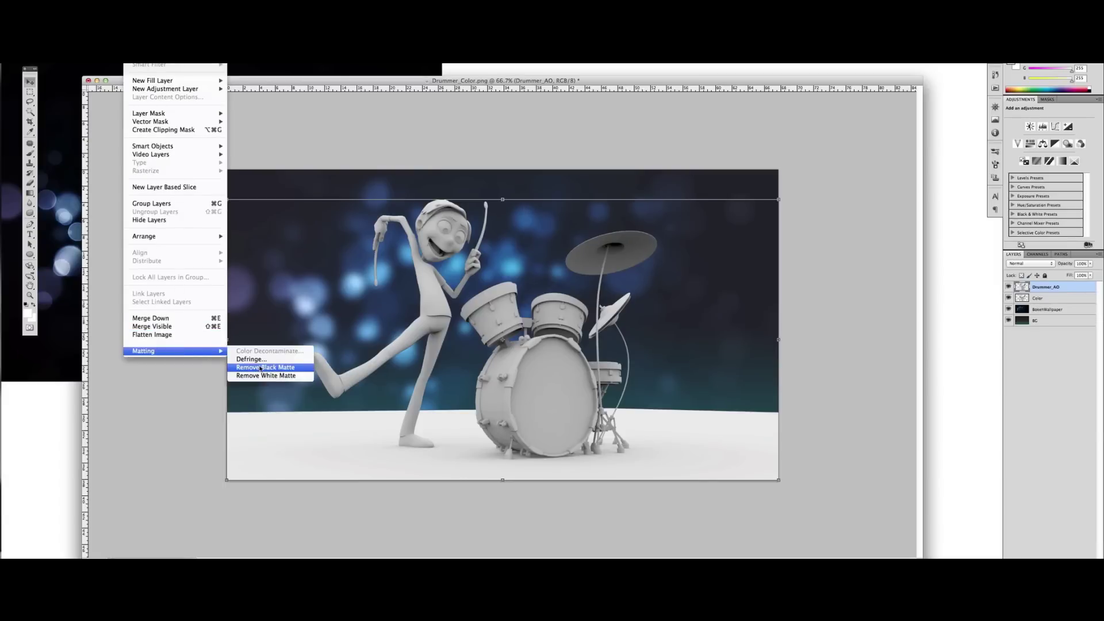
left_click(269, 368)
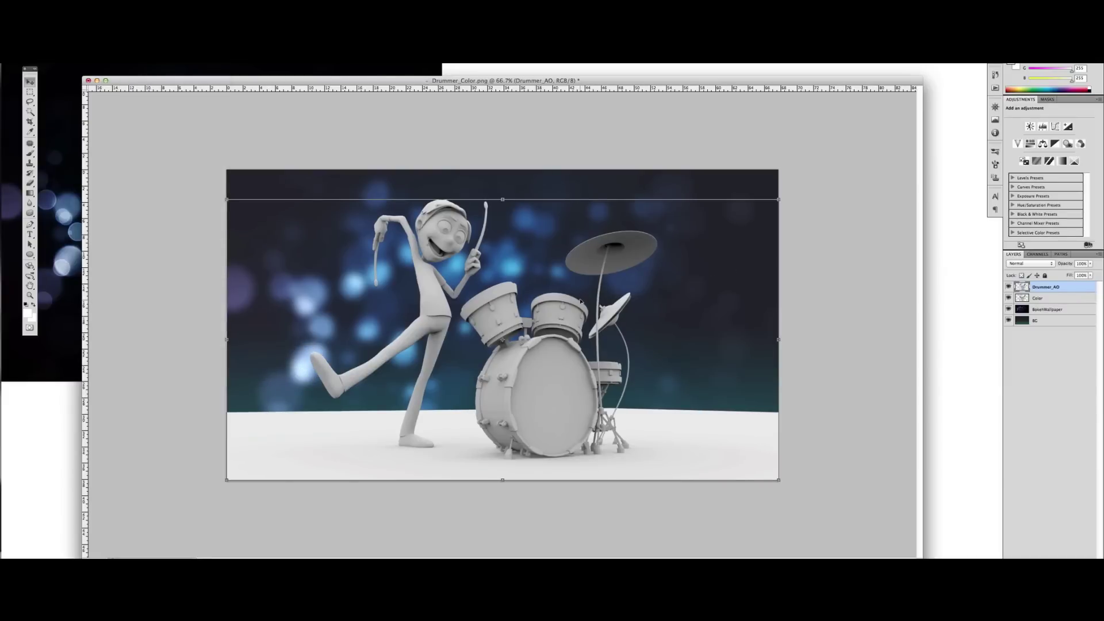
- Brighten Drummer_AO with Levels, setting input values to 3, 1.09 and 192
key("ctrl+l")
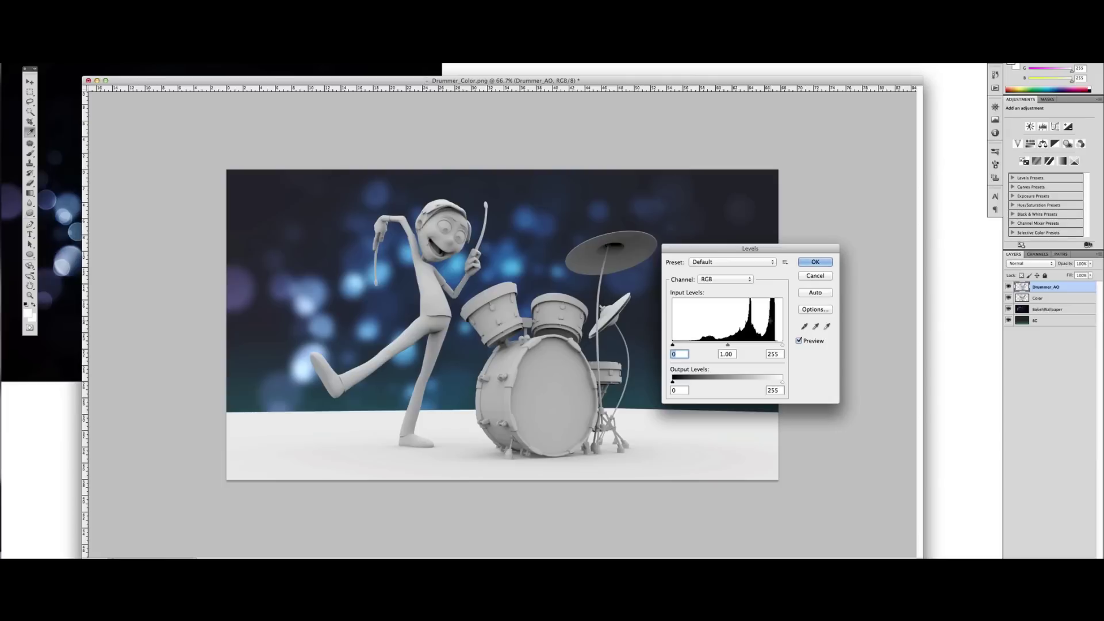
left_click_drag(782, 344, 759, 347)
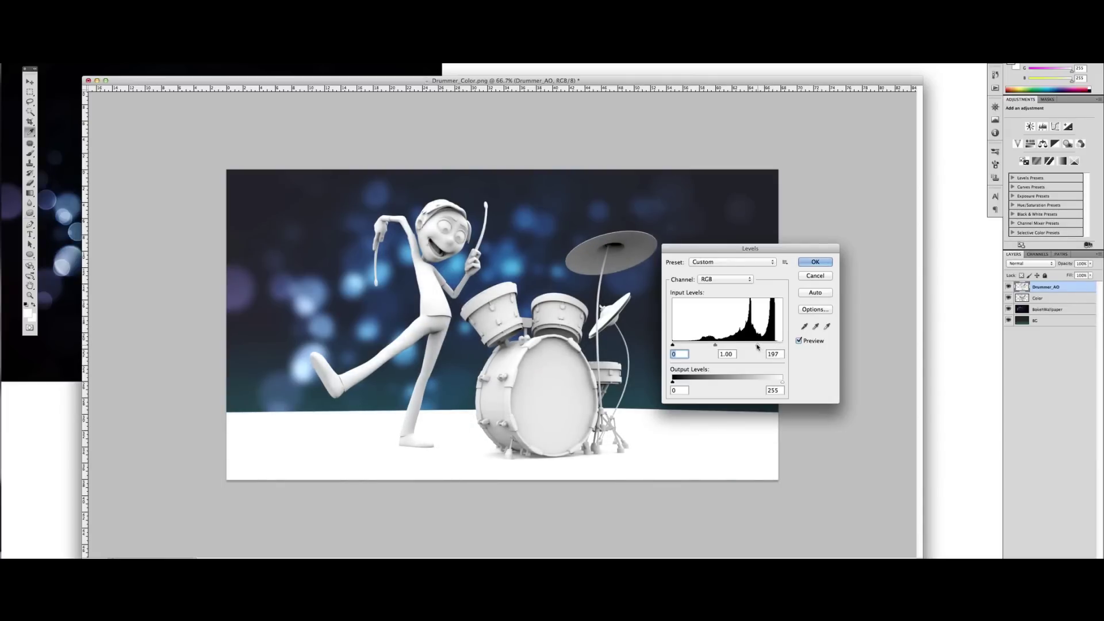
left_click_drag(759, 346, 755, 346)
left_click(757, 344)
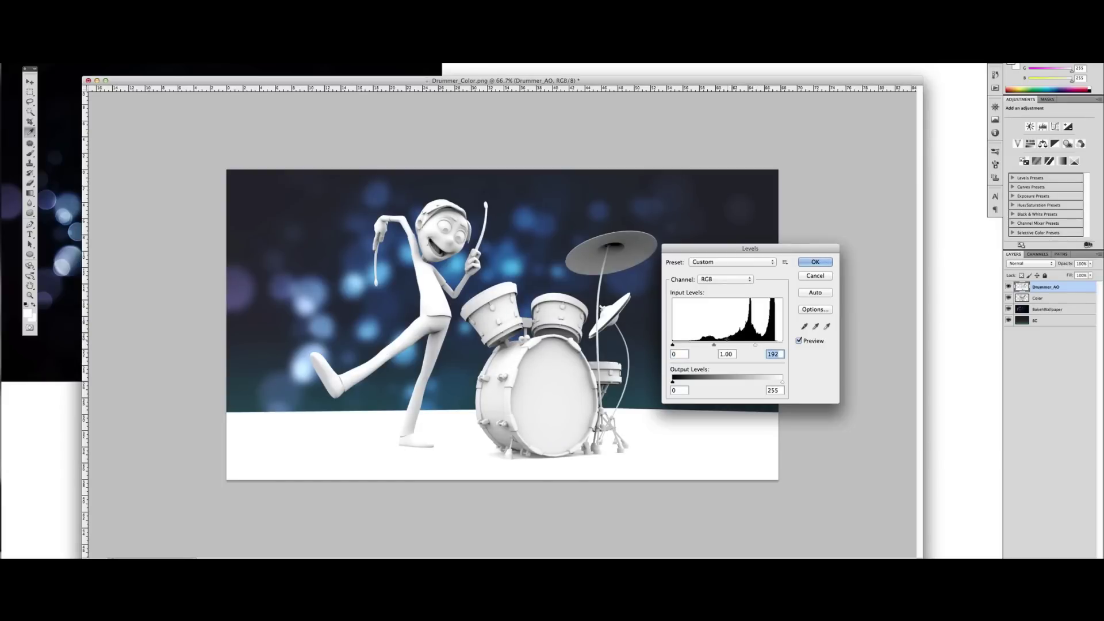
left_click_drag(673, 345, 712, 345)
- Apply the pending Levels and set Drummer_AO's blend mode to Color Burn
left_click(815, 263)
key("v")
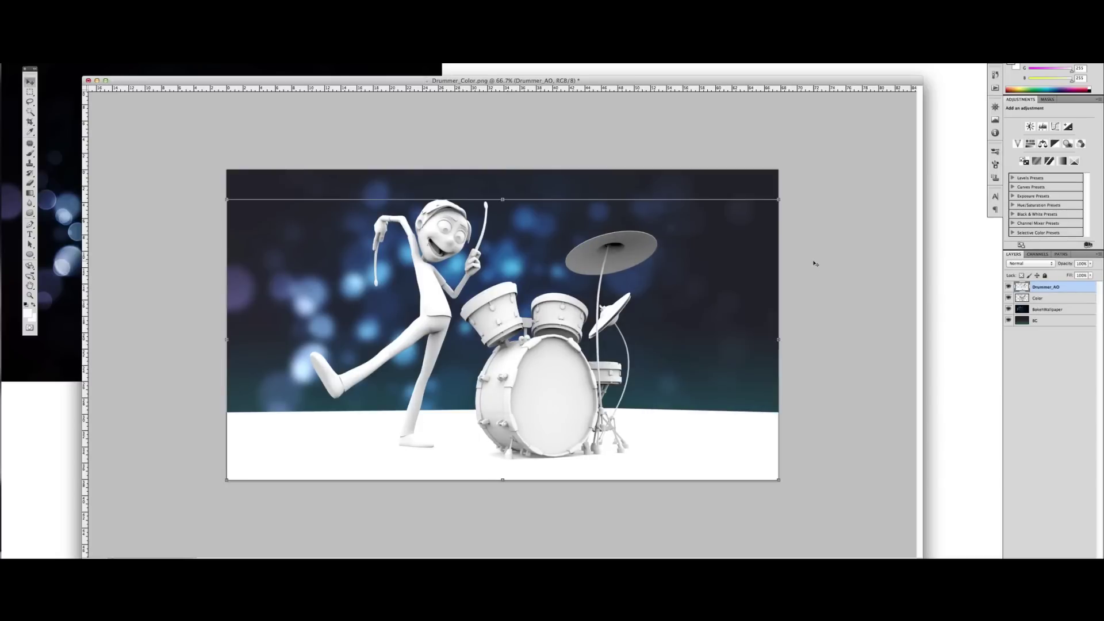
left_click(1029, 263)
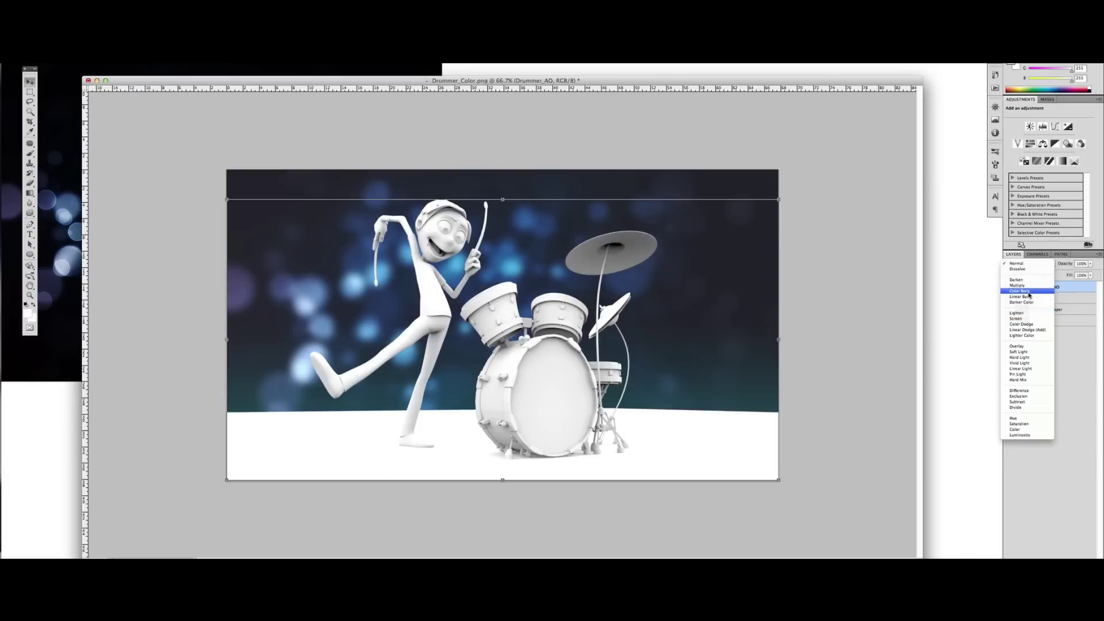
left_click(1029, 292)
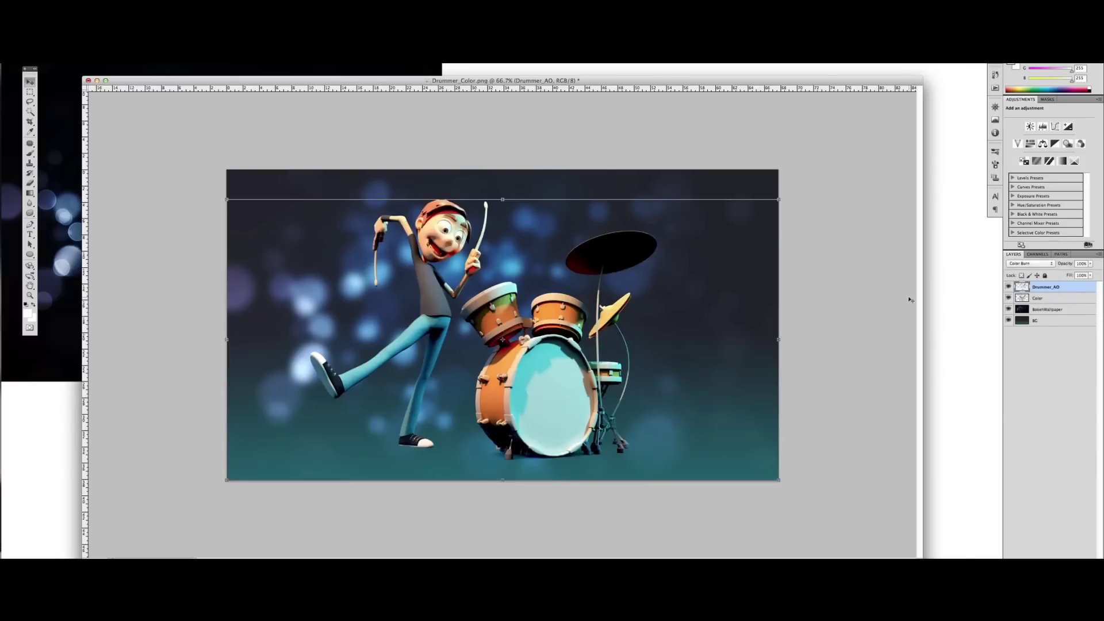
- Lower Drummer_AO's opacity to about 23%, toggle its visibility to compare, then deselect
left_click(1090, 264)
left_click_drag(1091, 273, 1059, 275)
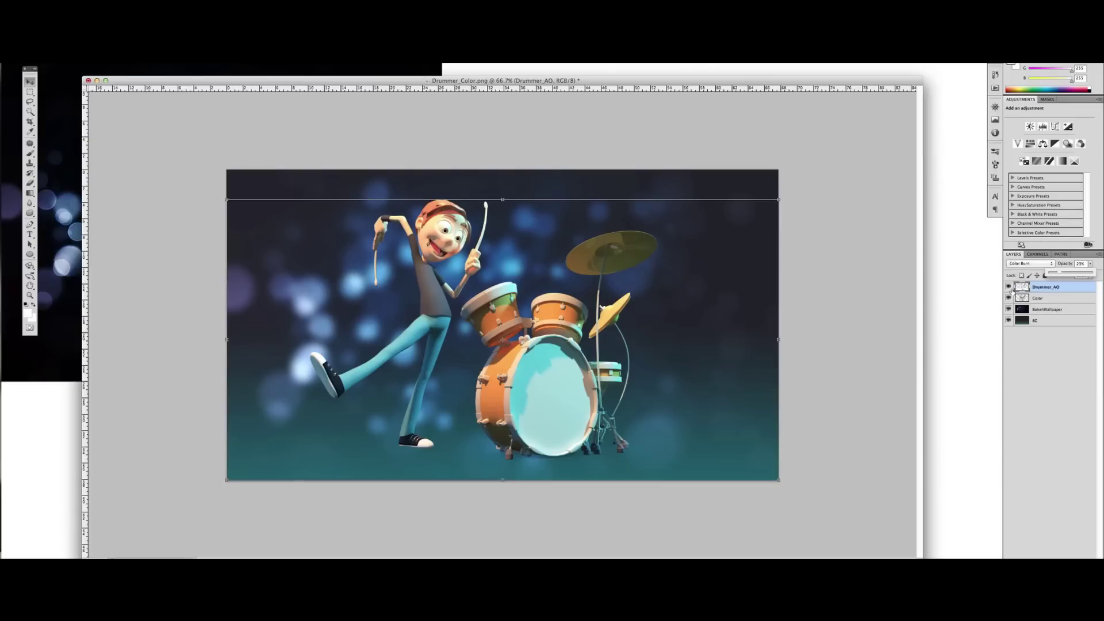
left_click(1009, 286)
left_click(1009, 286)
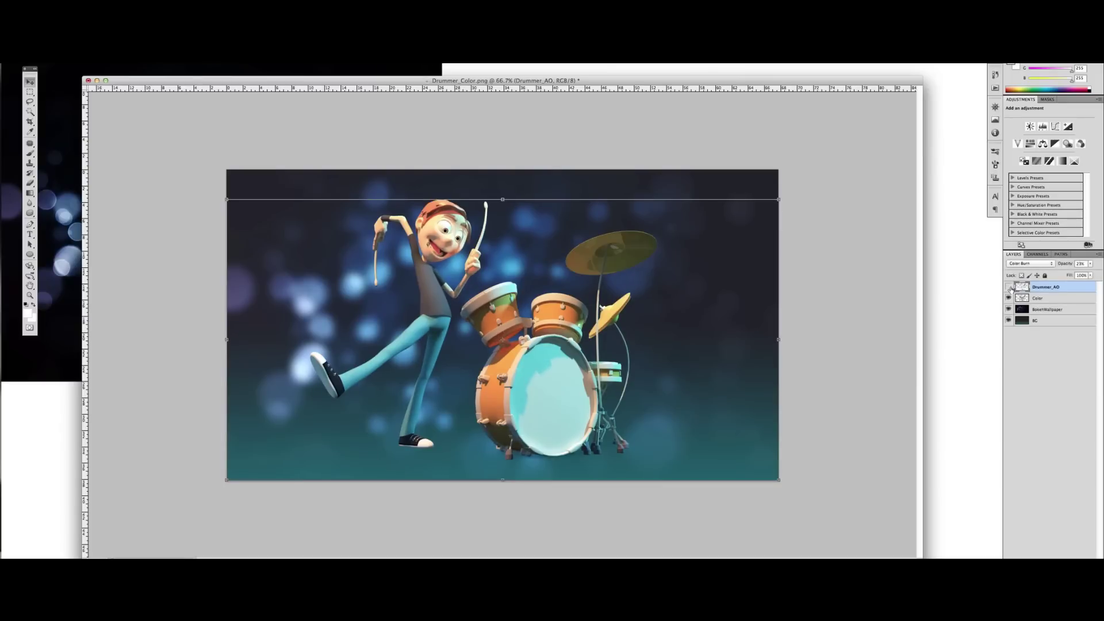
left_click(1009, 286)
left_click(810, 234)
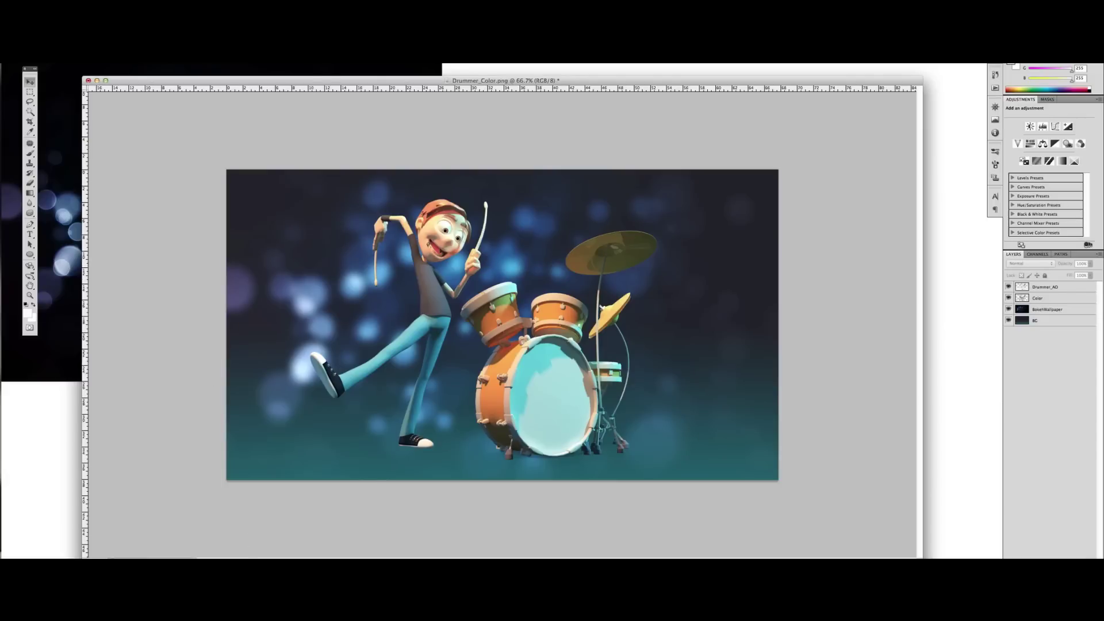
- Place the Drummer_Shadow render, move it below the Color layer, and rasterize it
left_click_drag(584, 322, 322, 345)
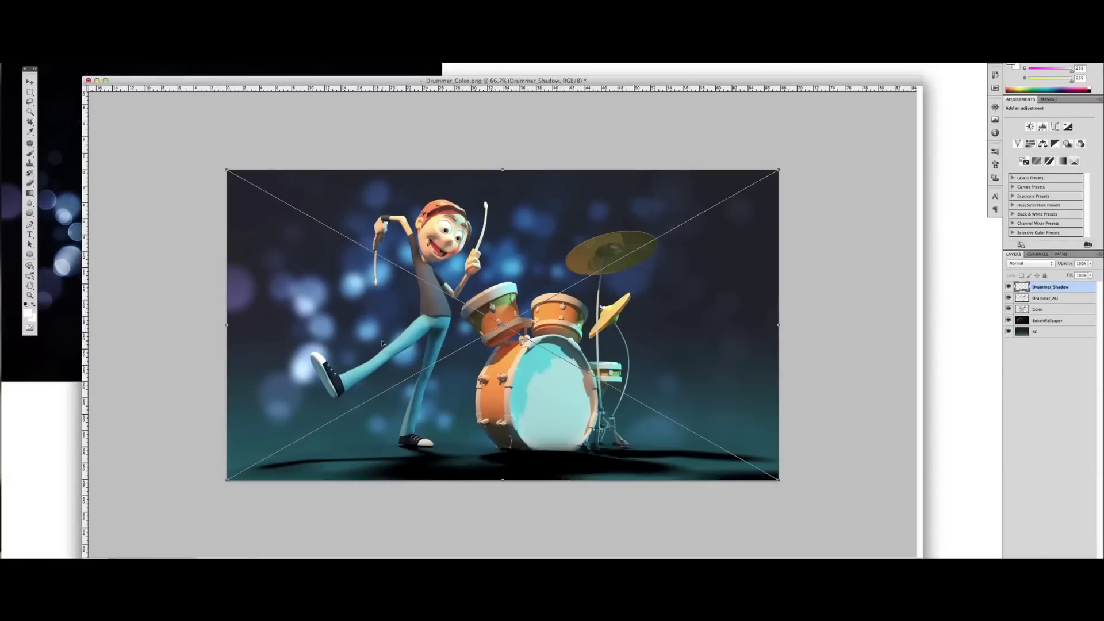
key("Return")
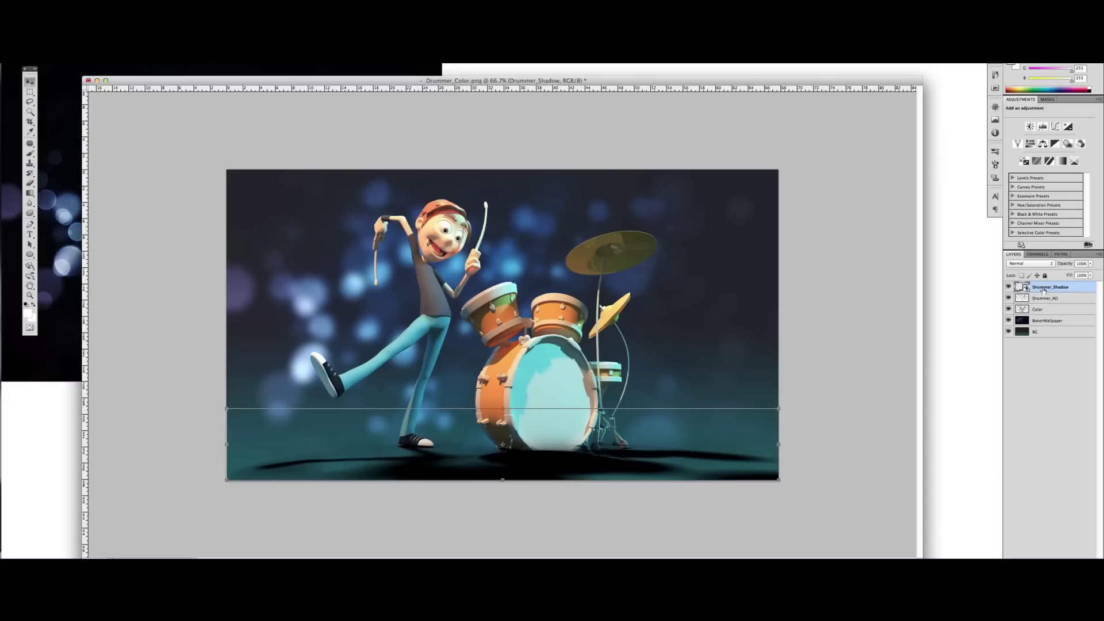
left_click_drag(1043, 290, 1044, 313)
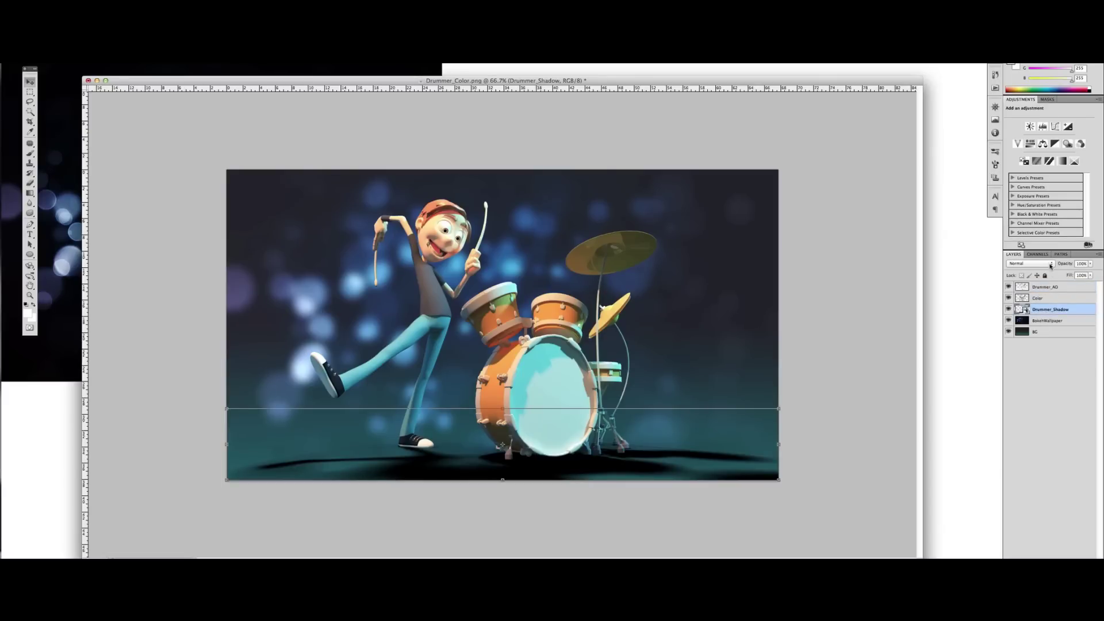
right_click(1042, 311)
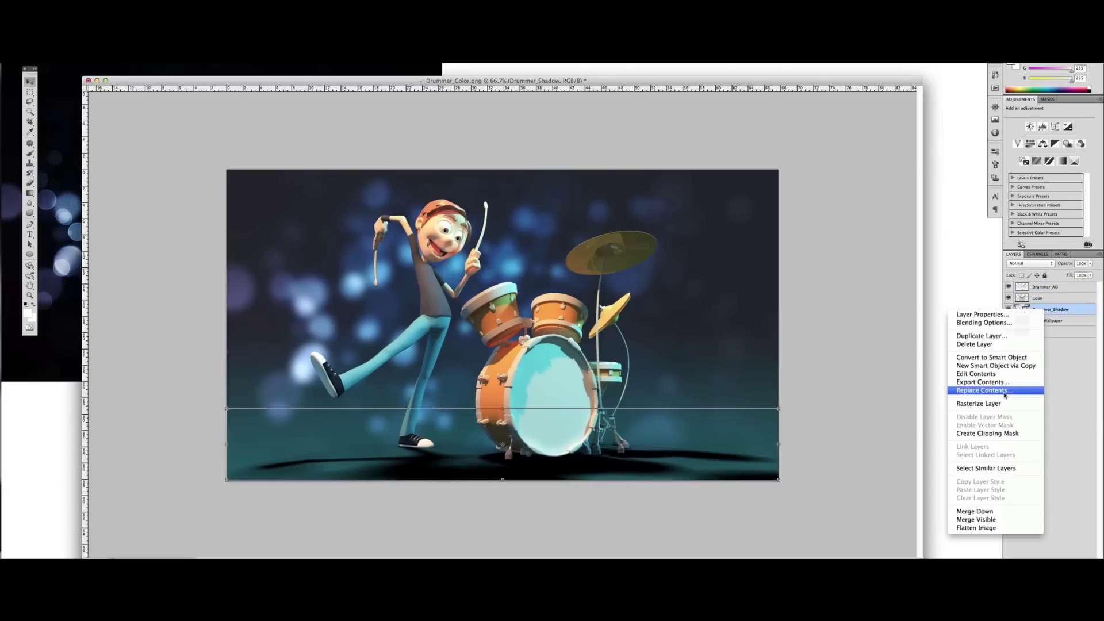
left_click(1005, 403)
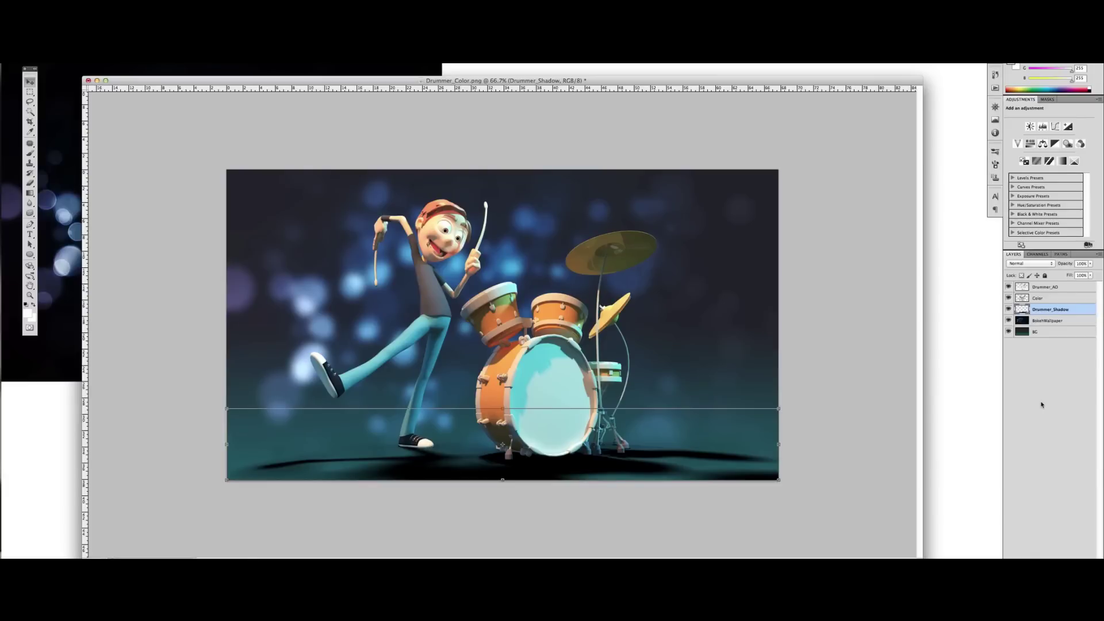
- Blend Drummer_Shadow with Linear Burn at 63% opacity and preview the result
left_click(1044, 264)
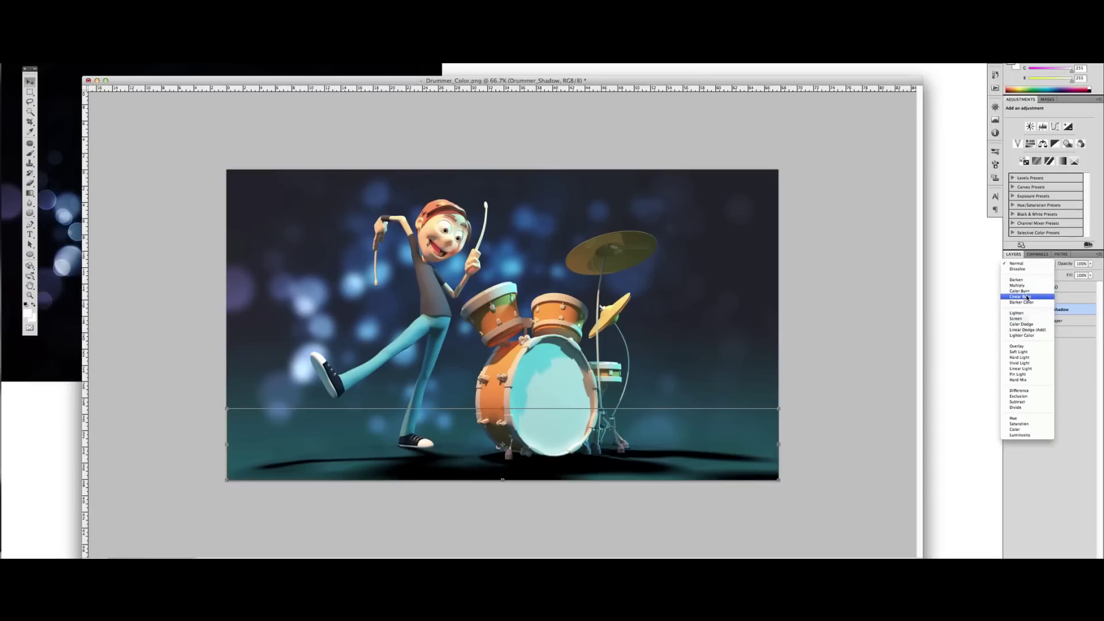
left_click(1027, 297)
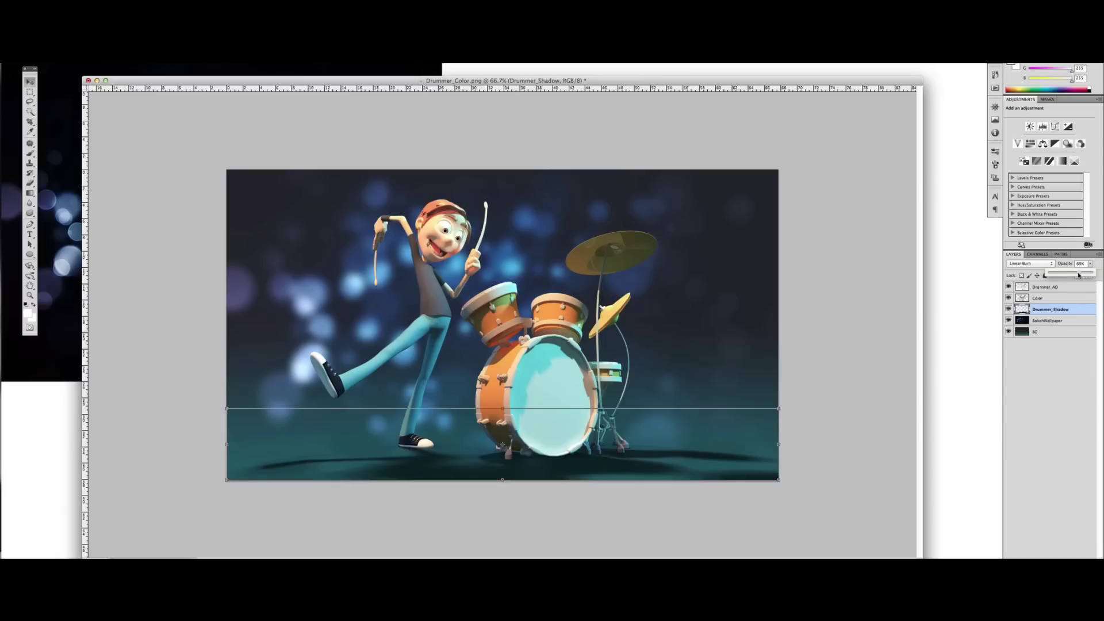
left_click_drag(1092, 265, 1077, 275)
left_click(820, 374)
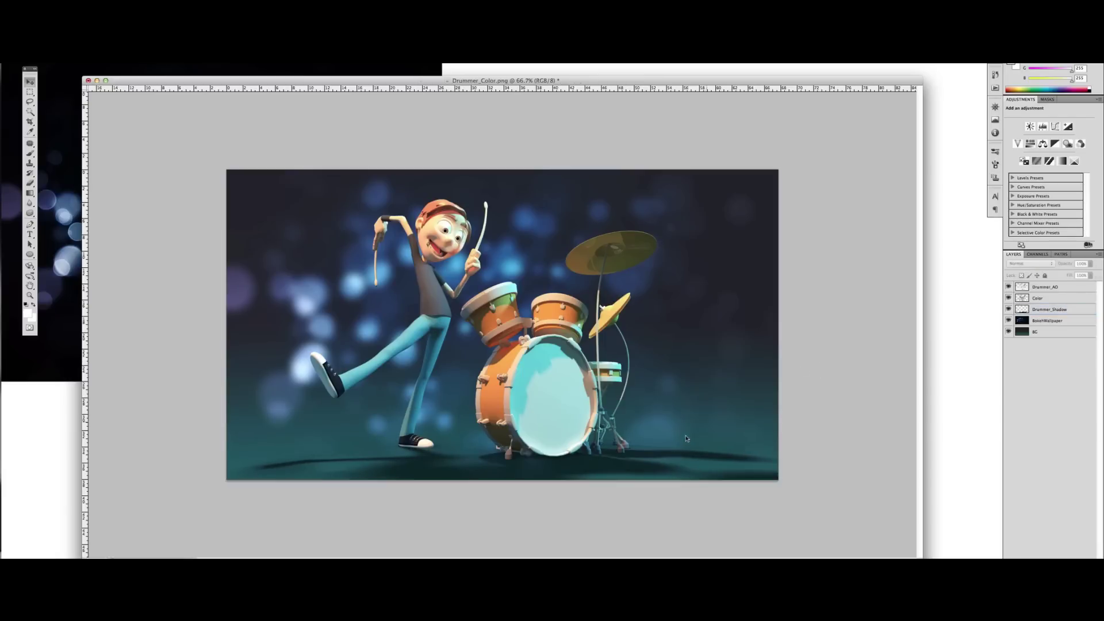
left_click(1044, 311)
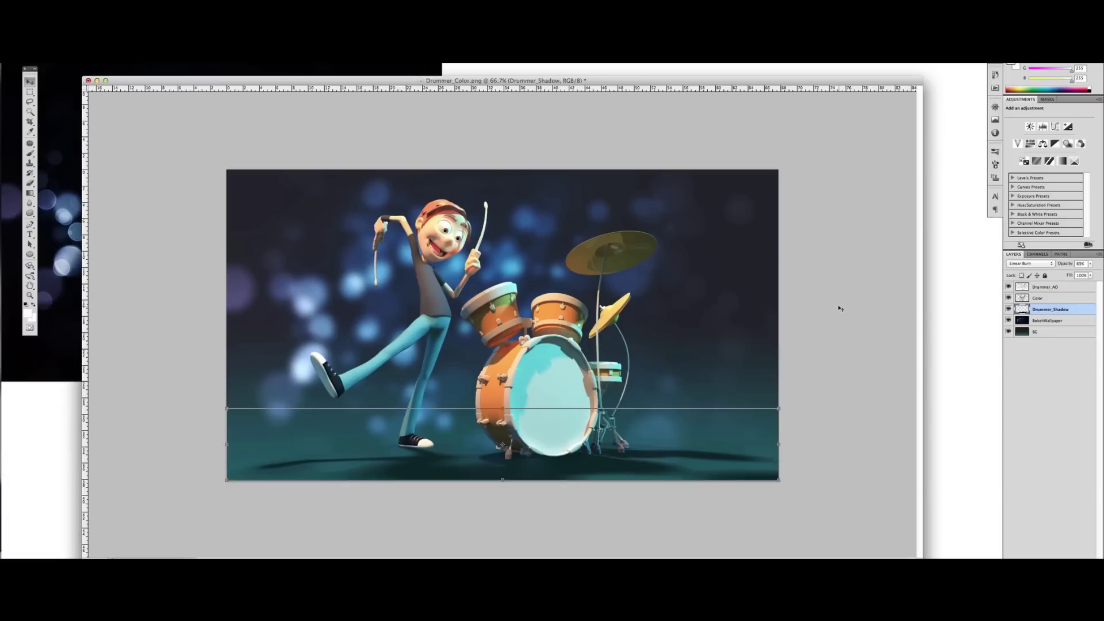
- Colorize Drummer_Shadow teal with Hue 182, Saturation 66, Lightness +43
key("ctrl+u")
left_click_drag(587, 305, 689, 207)
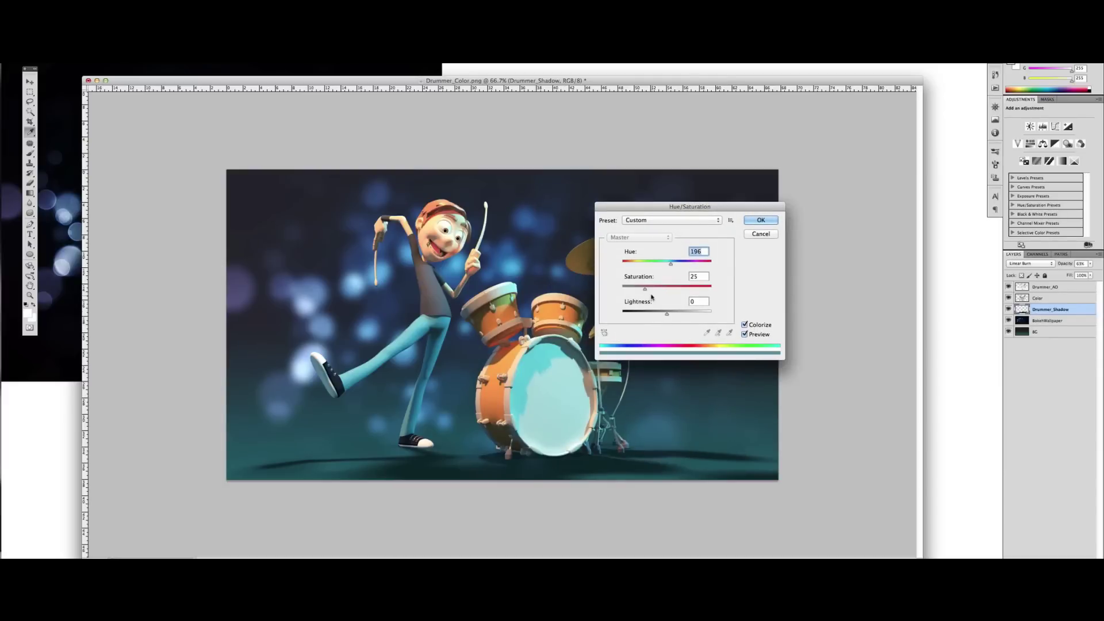
mouse_move(667, 313)
left_mouse_down()
mouse_move(686, 313)
mouse_move(704, 289)
mouse_move(681, 288)
mouse_move(667, 263)
mouse_move(648, 263)
mouse_move(680, 266)
mouse_move(667, 266)
left_mouse_up()
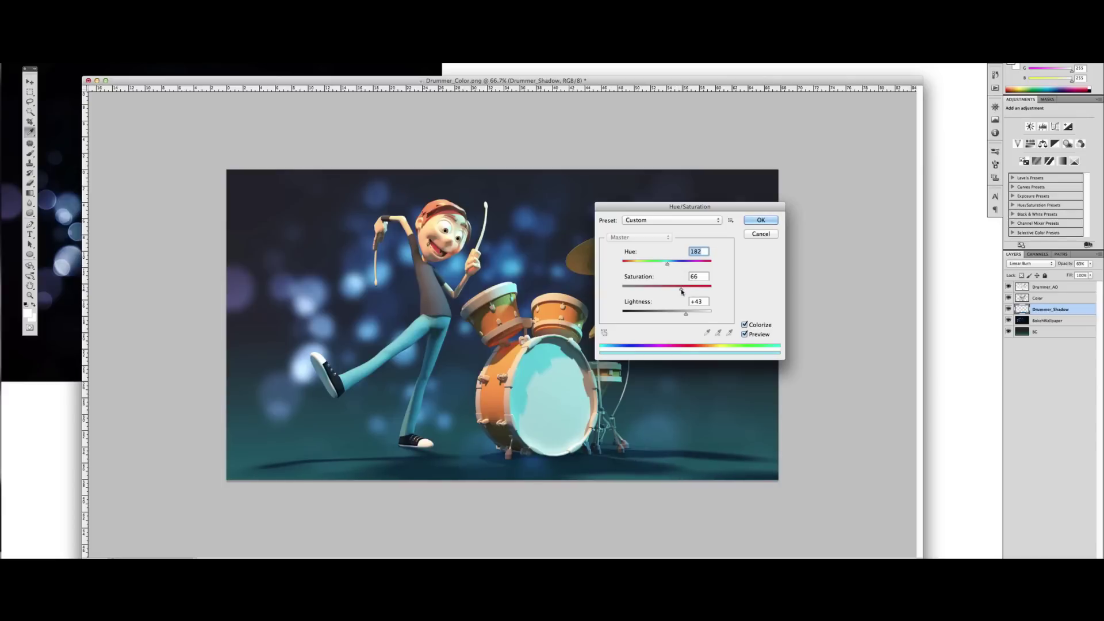
left_click(761, 220)
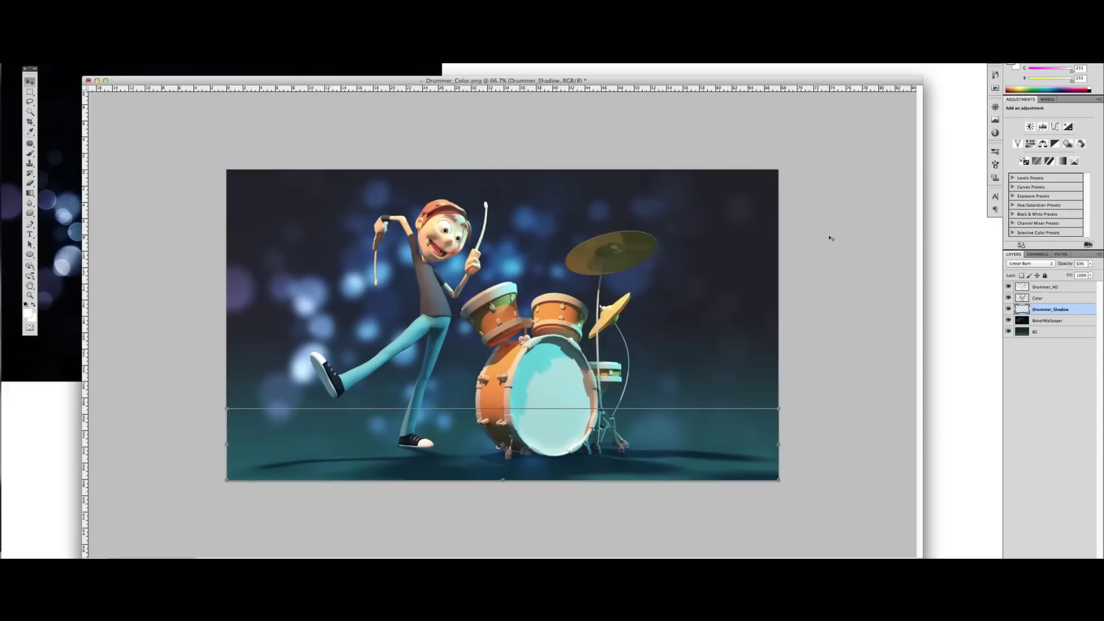
left_click(831, 238)
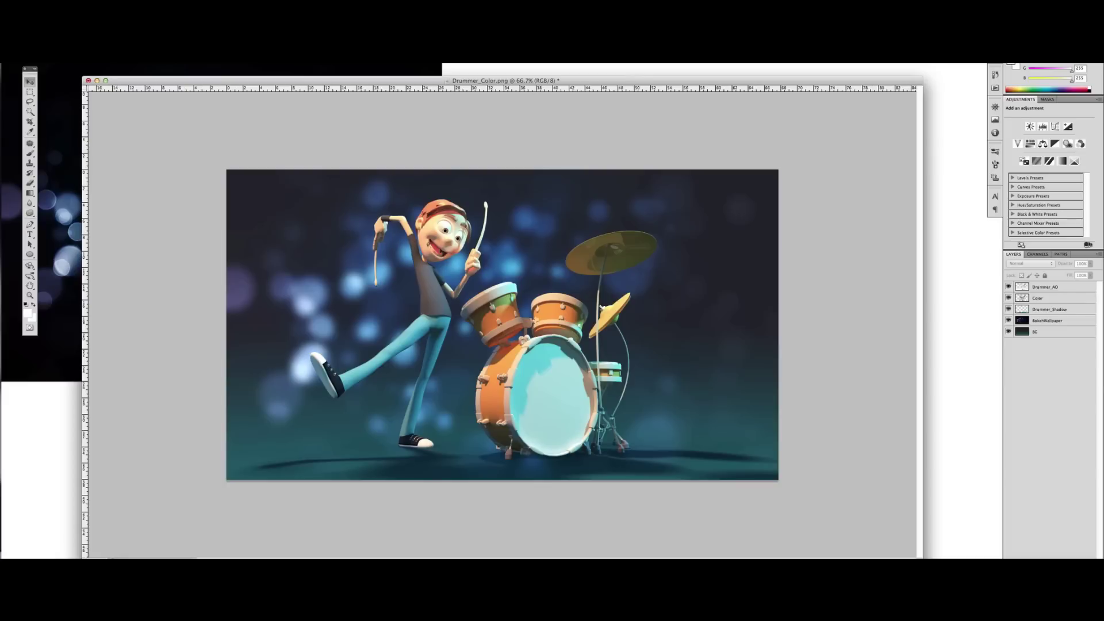
- Place the Drummer_SpotBlue render from the renders folder as a new top layer
key("super+Tab")
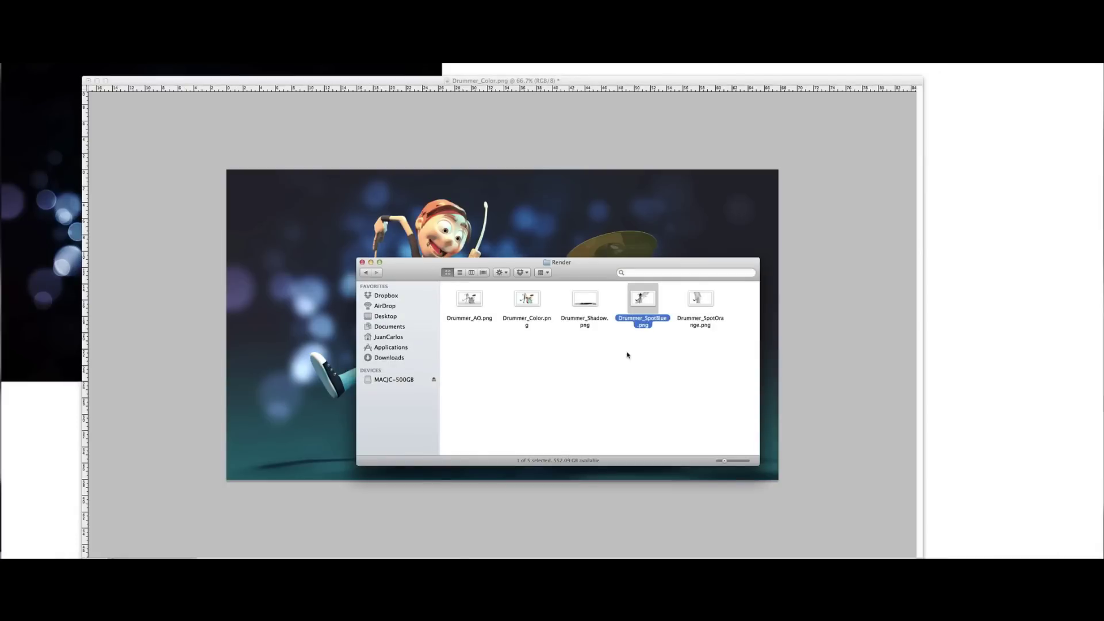
left_click_drag(643, 325, 540, 224)
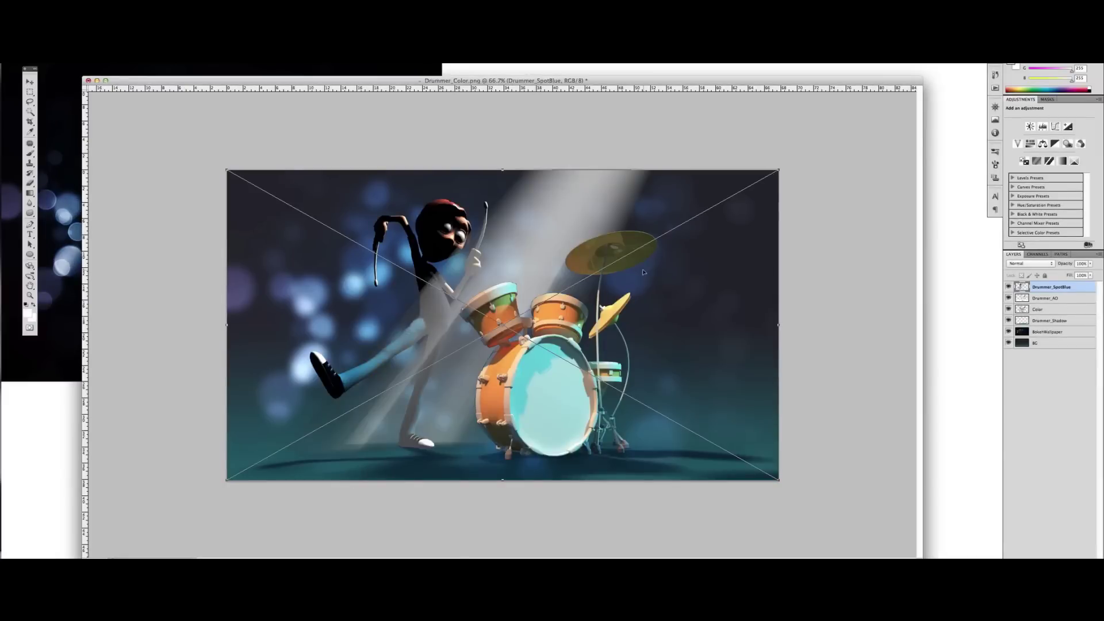
key("Return")
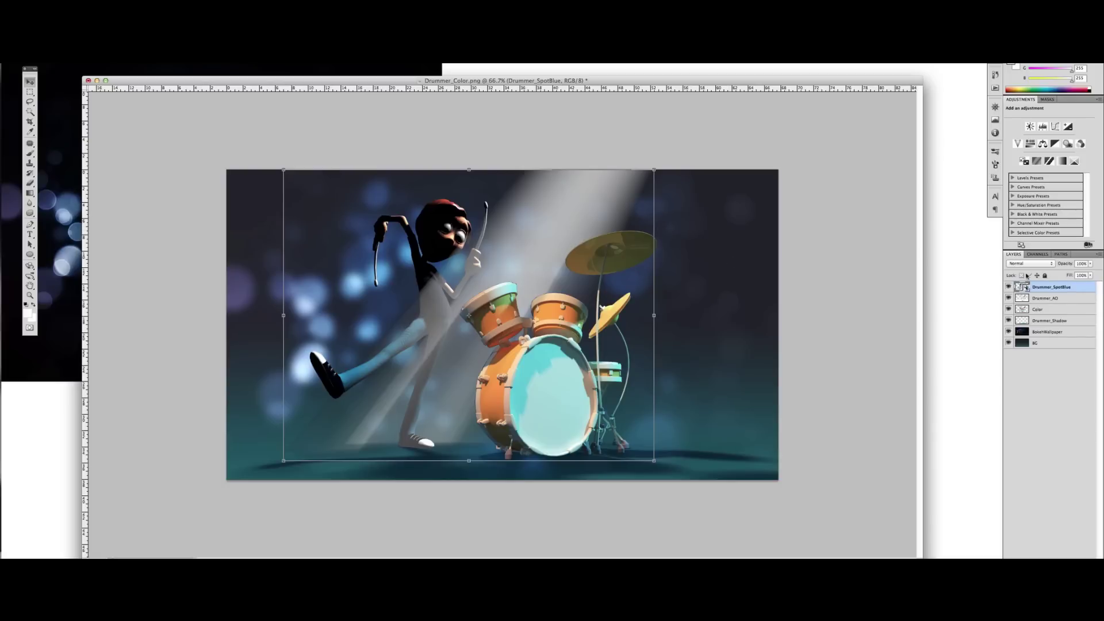
right_click(1042, 286)
left_click(871, 325)
- In Curves, lift the blue channel's midtones and upper range on Drummer_SpotBlue
key("ctrl+m")
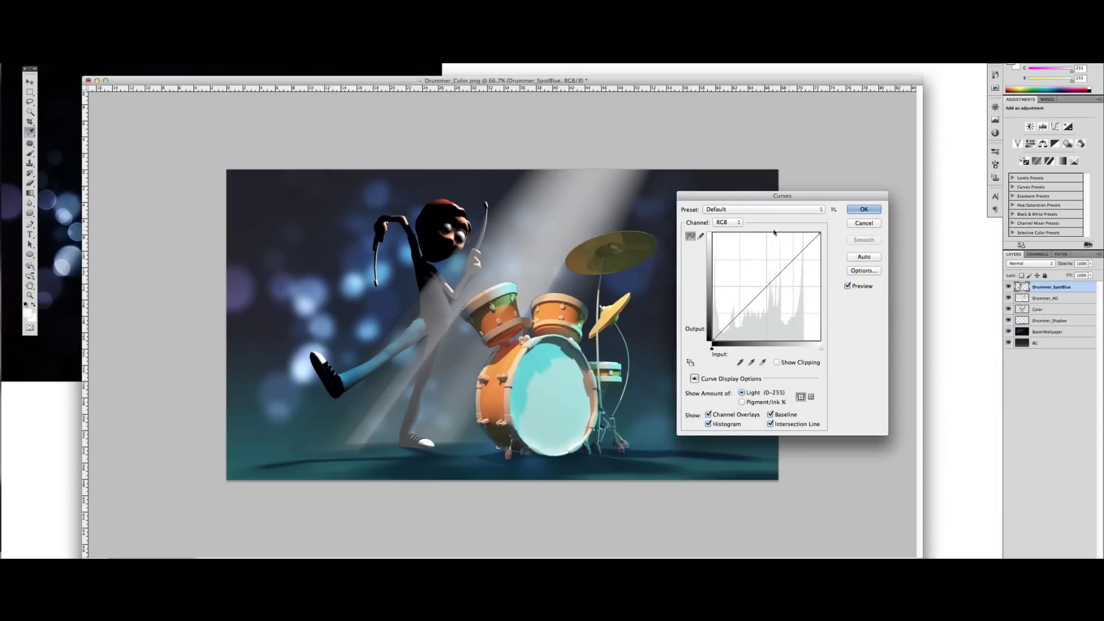
left_click(738, 226)
left_click(726, 245)
left_click_drag(758, 293, 751, 281)
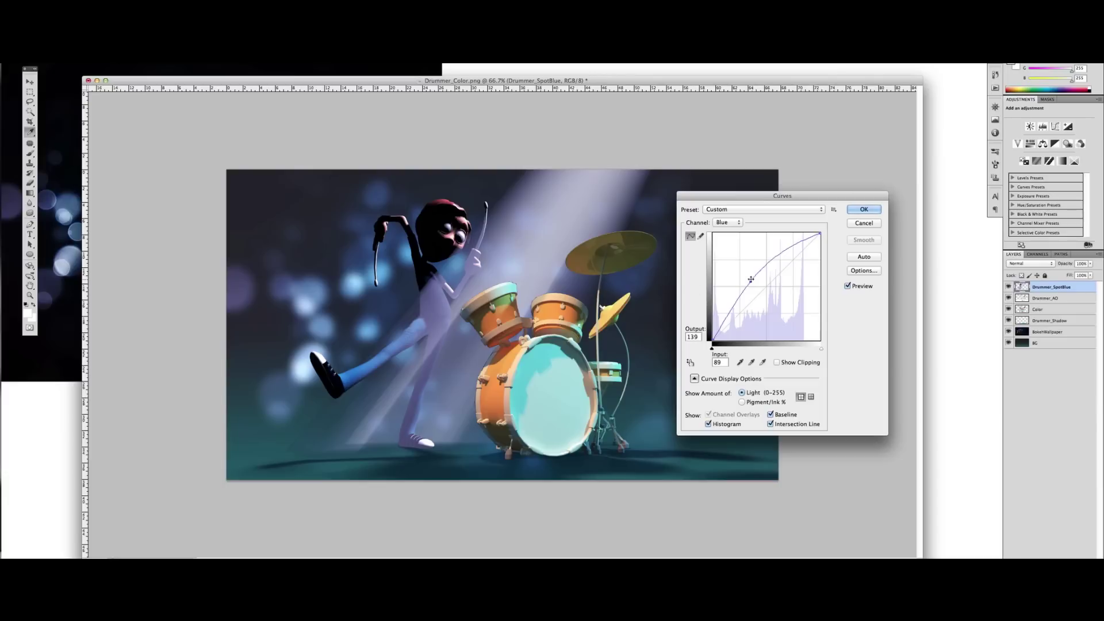
left_click_drag(774, 261, 774, 253)
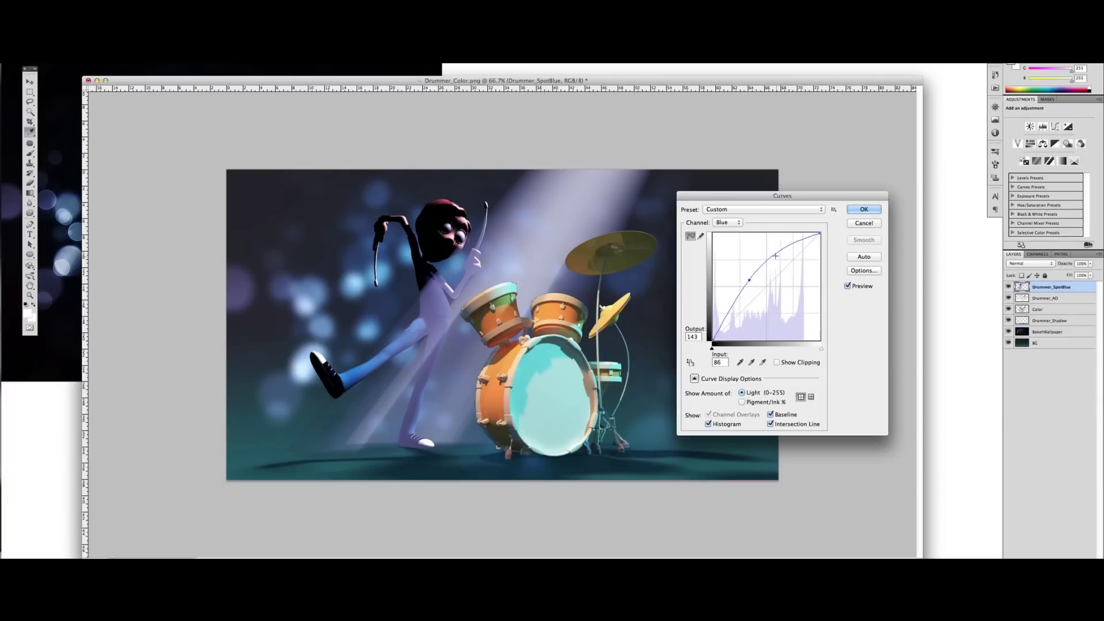
- Pull the red curve down and the green curve up, then apply Curves
left_click(728, 223)
left_click(725, 205)
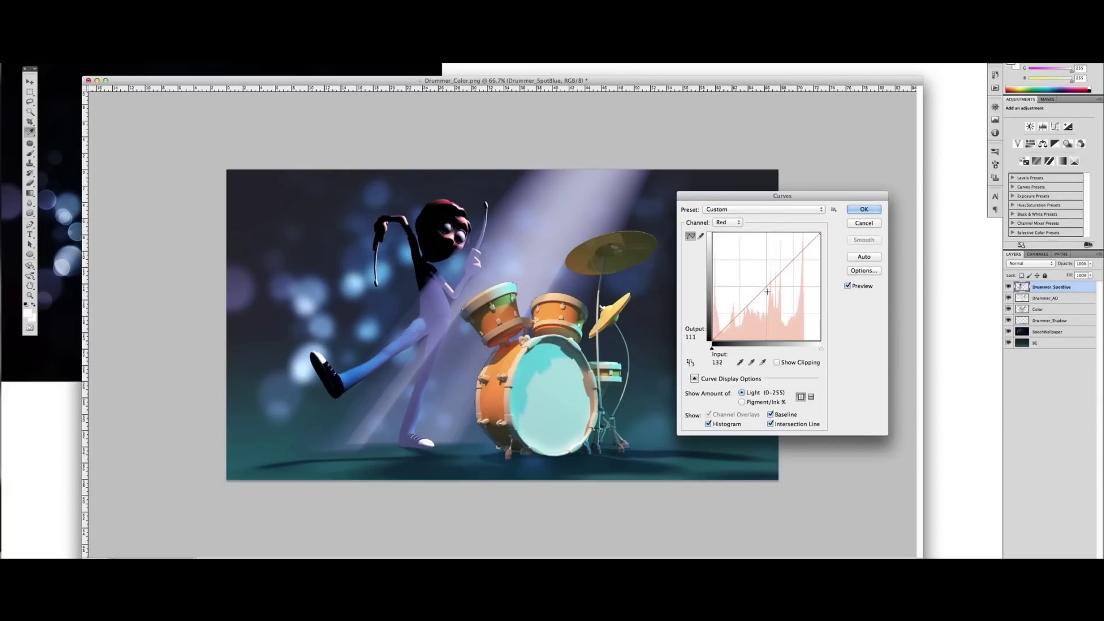
left_click_drag(767, 291, 788, 302)
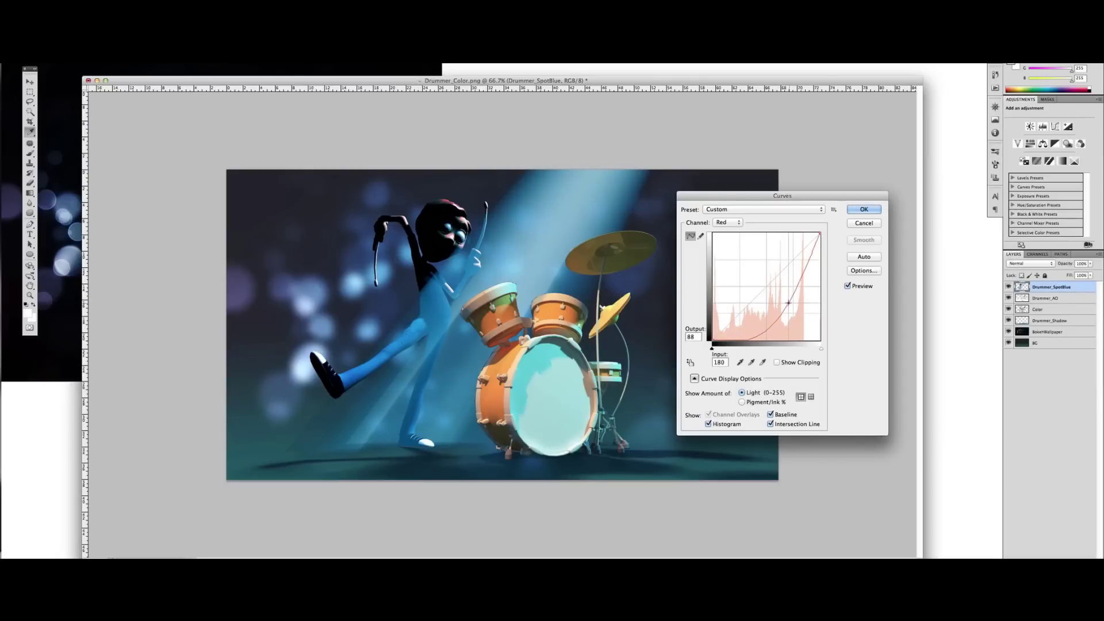
left_click(727, 223)
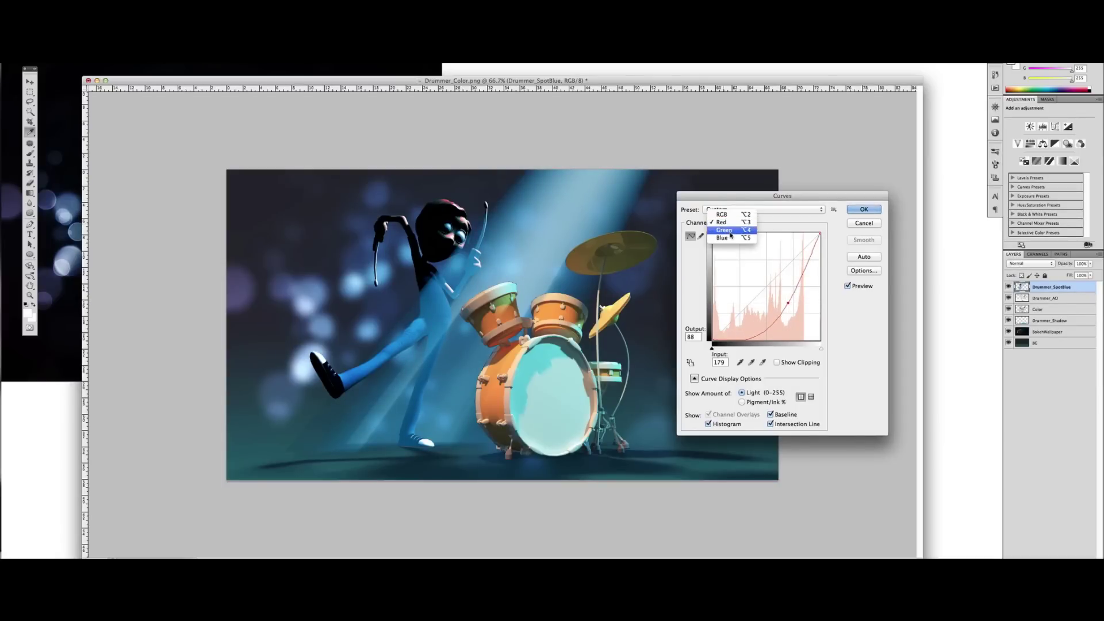
left_click_drag(770, 283, 758, 282)
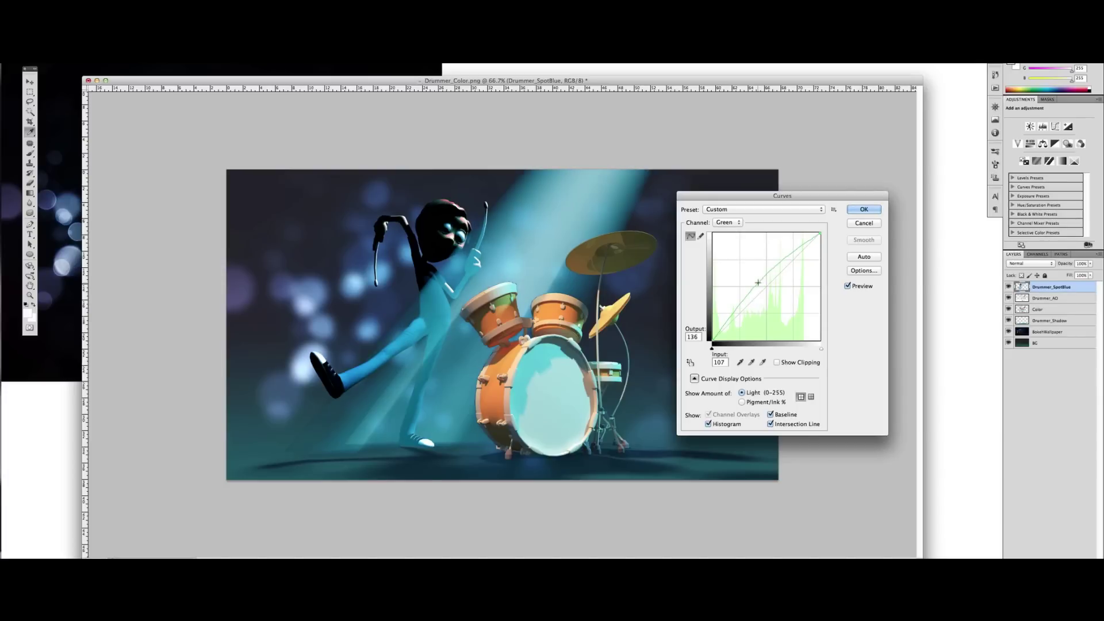
left_click(864, 210)
key("v")
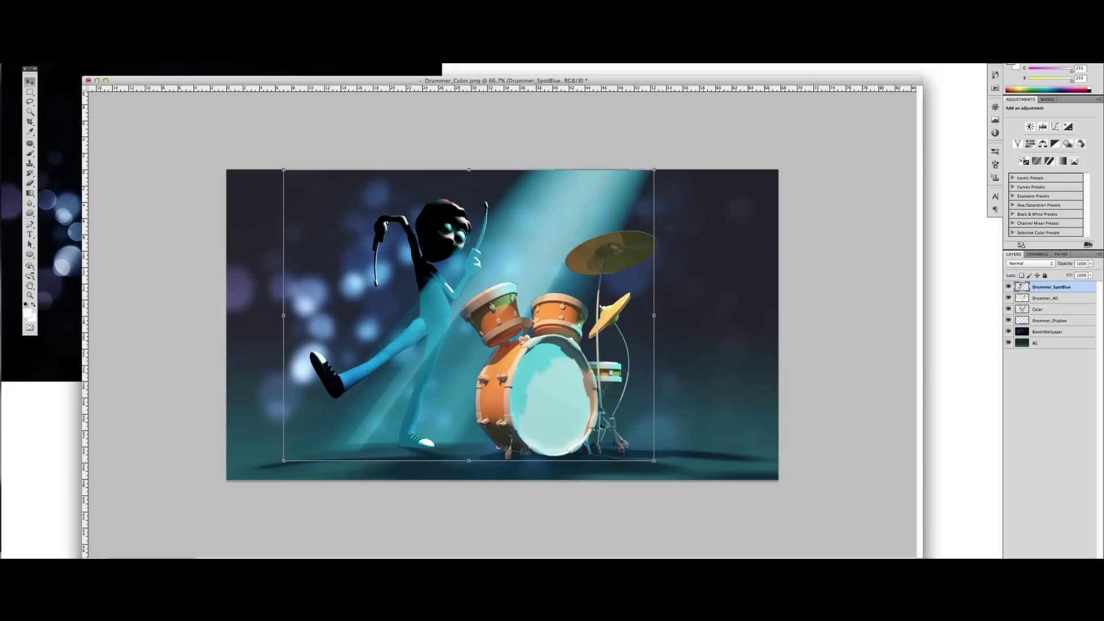
left_click(323, 537)
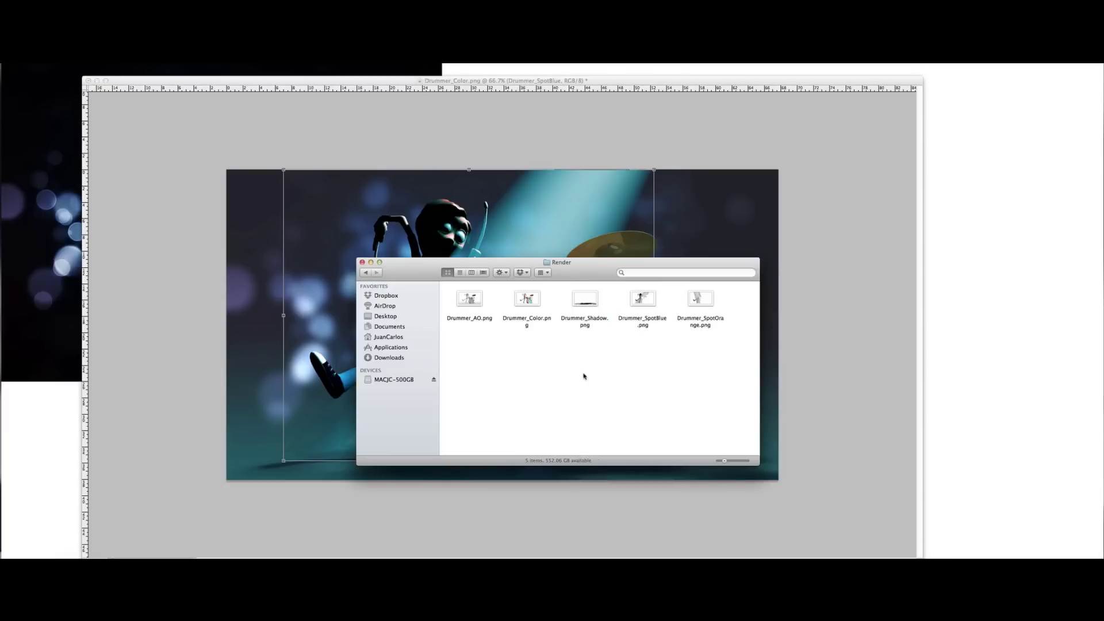
- Place Drummer_SpotOrange.png into the composition and rasterize the layer
left_click_drag(711, 321, 617, 259)
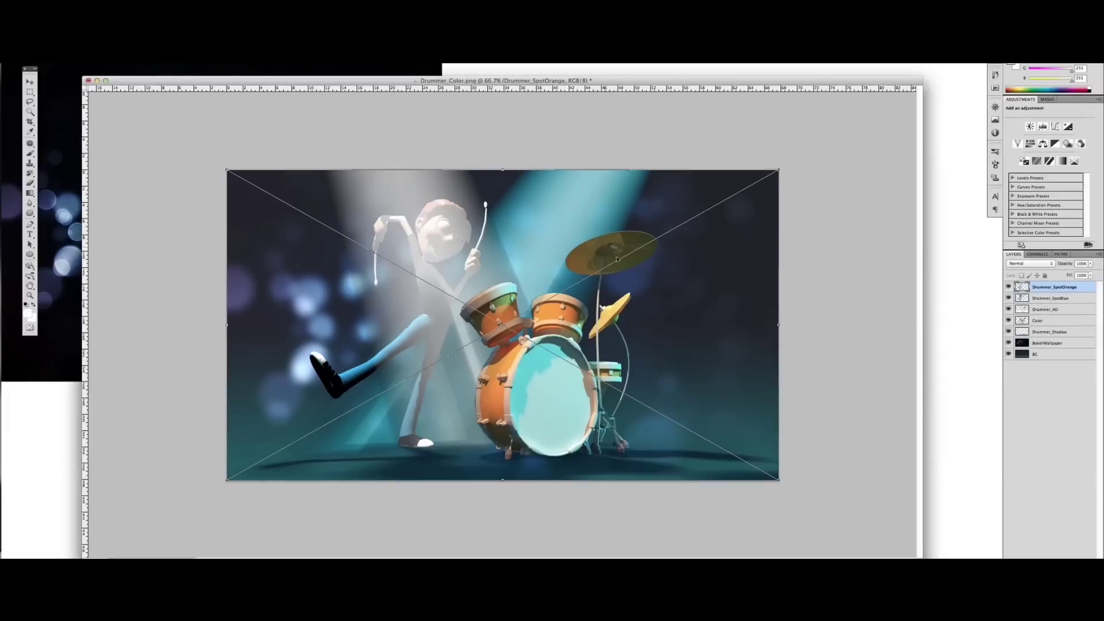
key("Return")
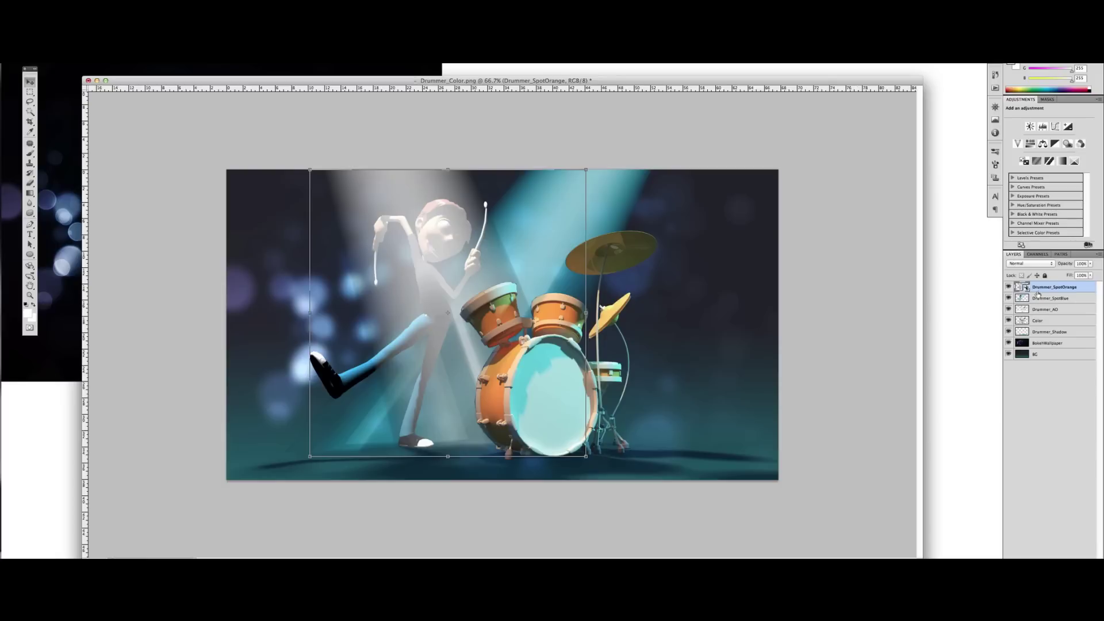
right_click(1039, 290)
left_click(989, 383)
- Grade the orange spotlight in Curves, raising the red curve and lowering the blue curve
key("ctrl+m")
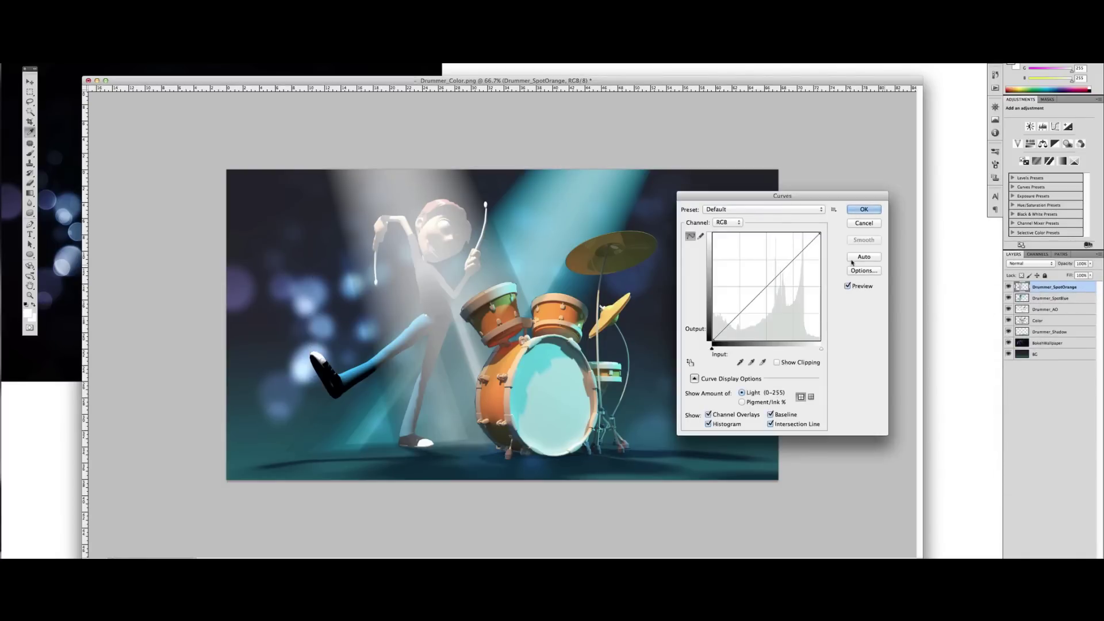
left_click(728, 223)
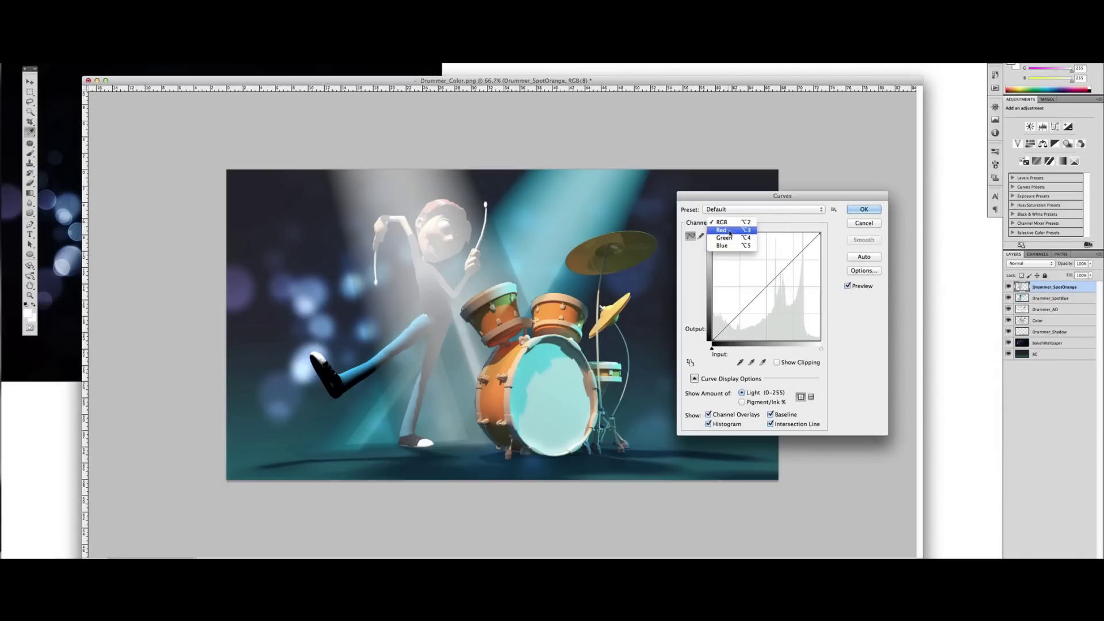
left_click(725, 230)
left_click_drag(763, 293, 745, 274)
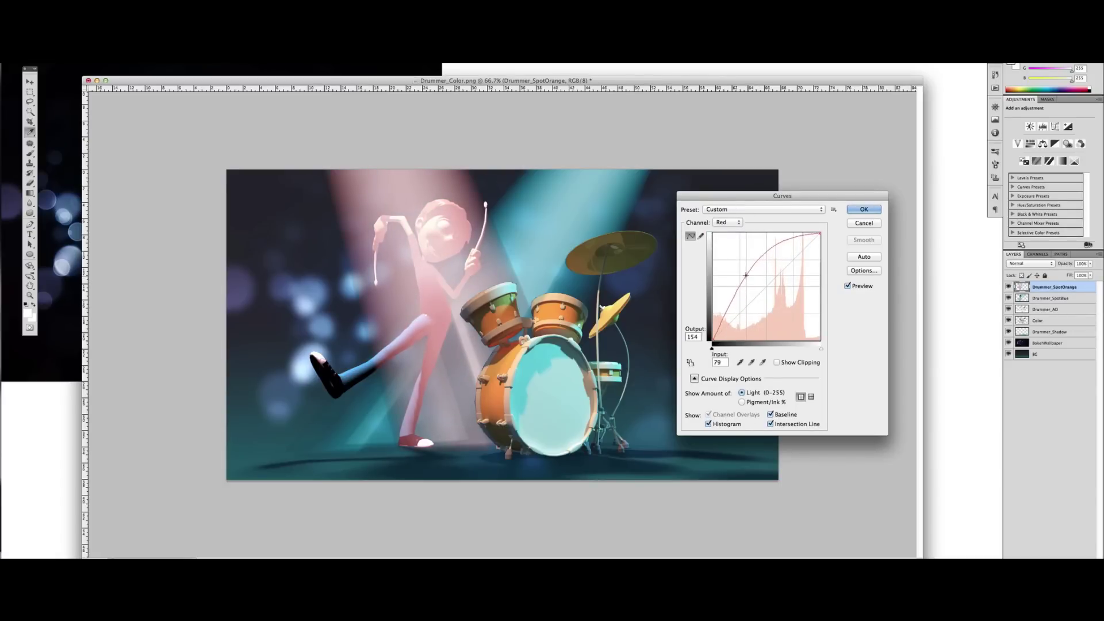
left_click(736, 223)
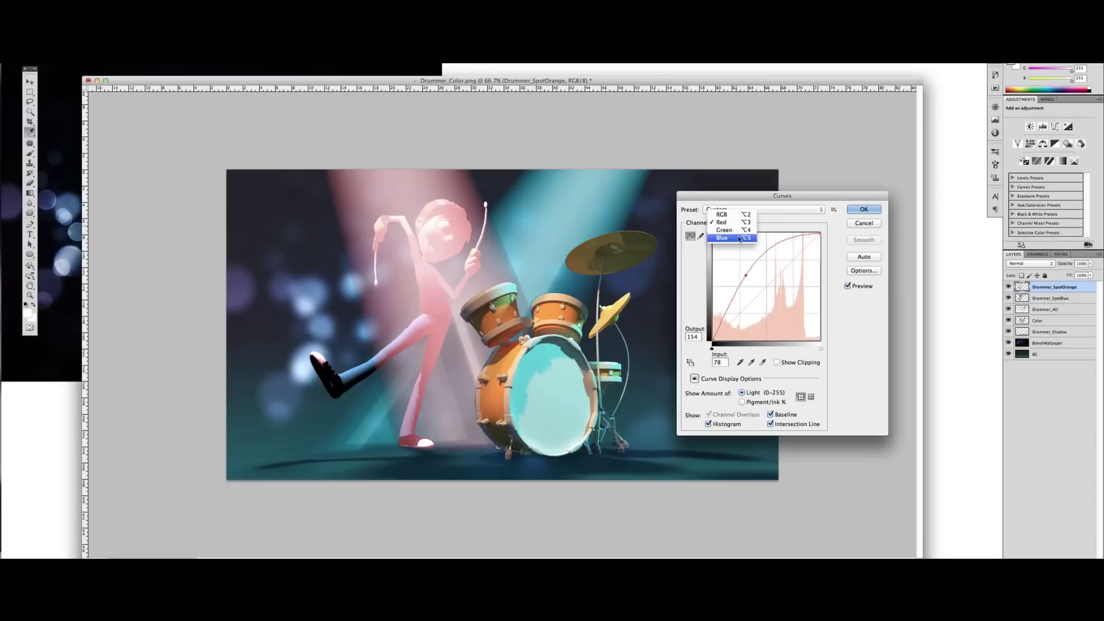
left_click(739, 238)
left_click_drag(761, 292, 777, 300)
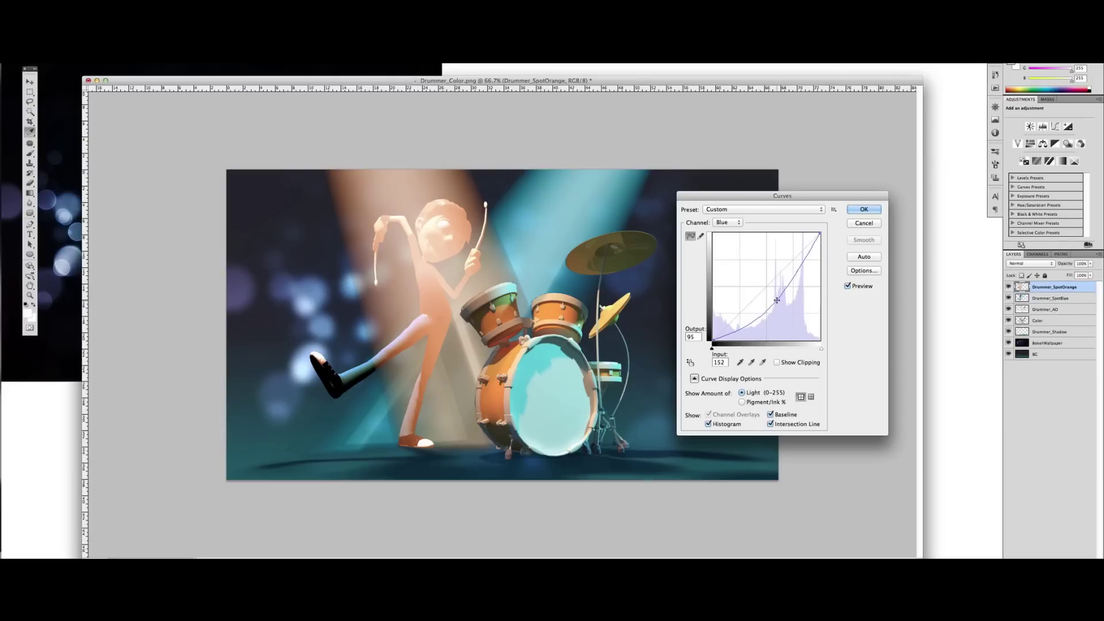
key("Return")
key("v")
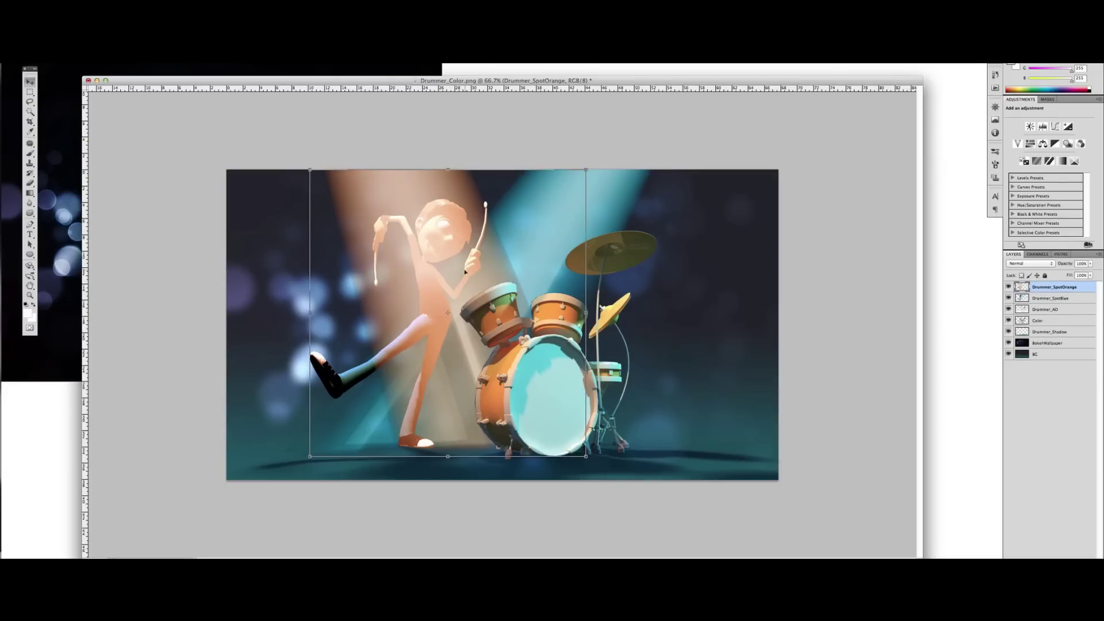
- Group both spotlight layers and set Group 1 to Linear Dodge (Add) at 70% opacity
left_click(1043, 299, "shift")
key("ctrl+g")
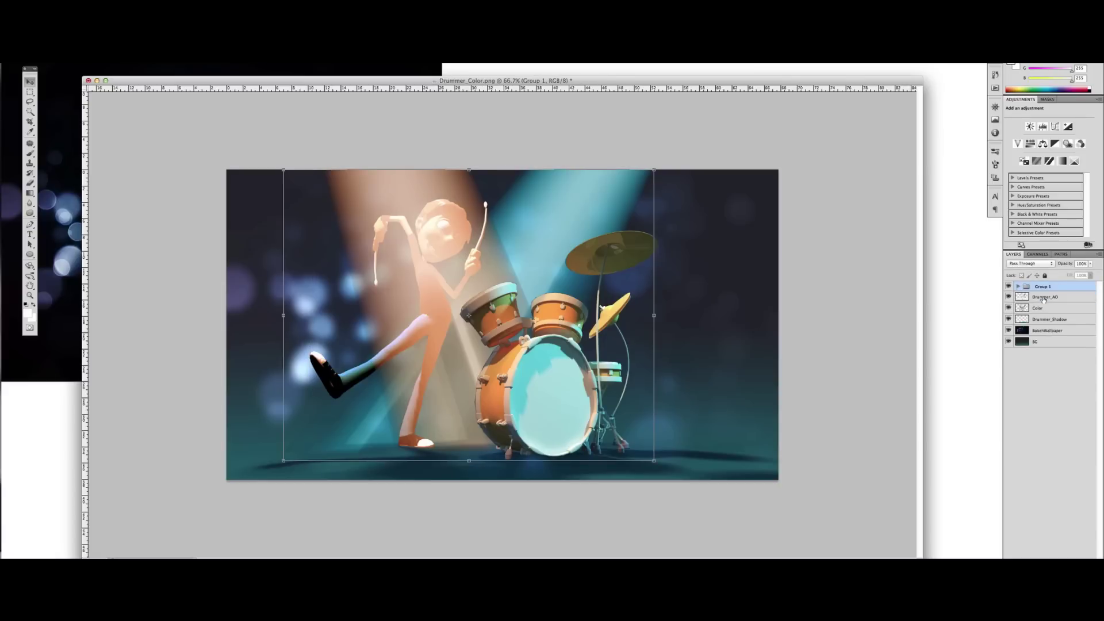
left_click(1029, 264)
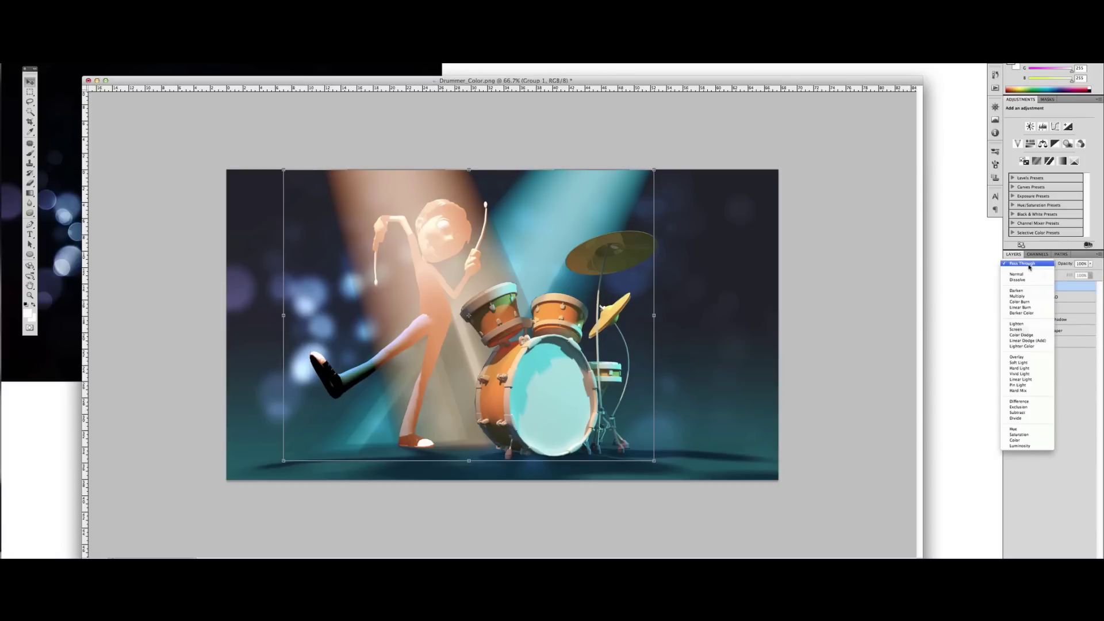
left_click(1043, 341)
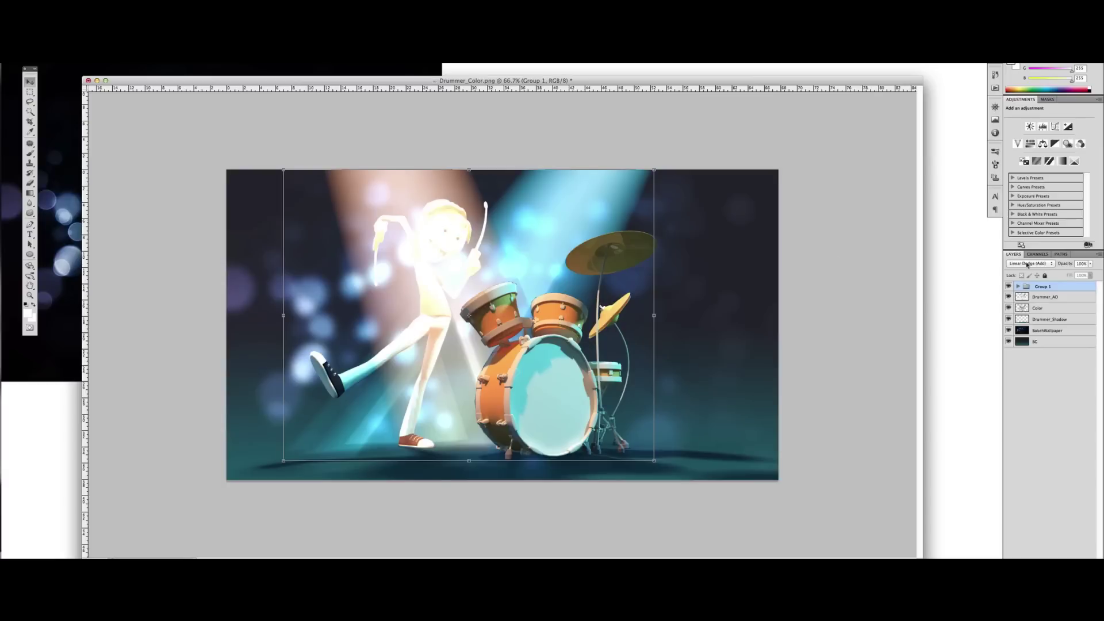
left_click(1091, 264)
left_click_drag(1081, 275, 1091, 275)
left_click(1047, 297)
- Expand Group 1 and test Drummer_SpotOrange's opacity, leaving it at full
left_click(1017, 289)
left_click(1018, 287)
left_click(1058, 298)
left_click(1091, 264)
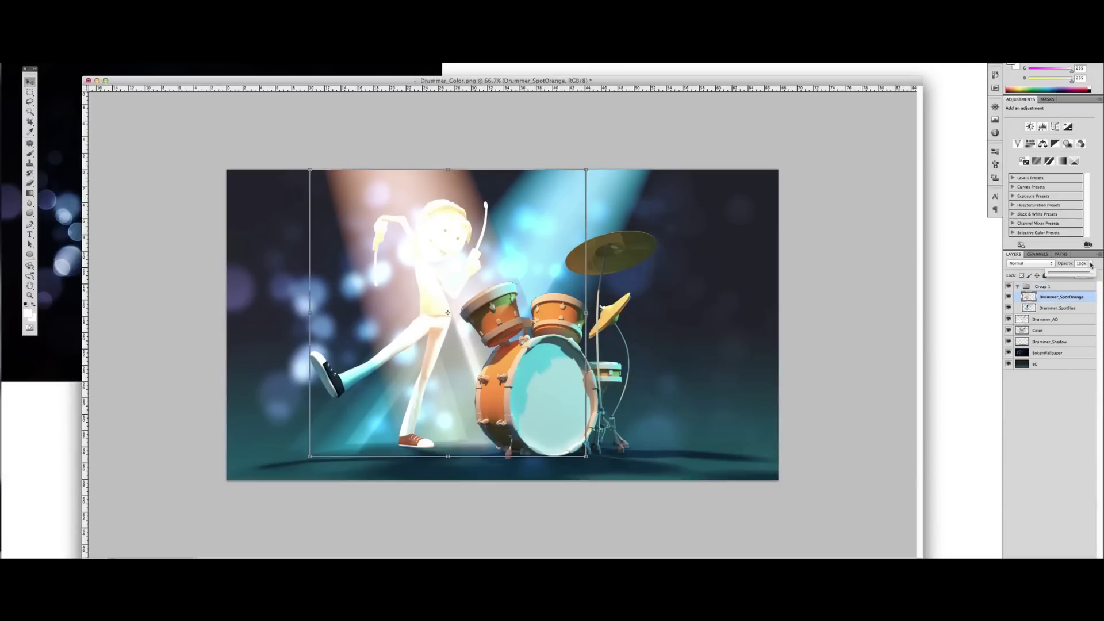
left_click_drag(1087, 275, 1076, 274)
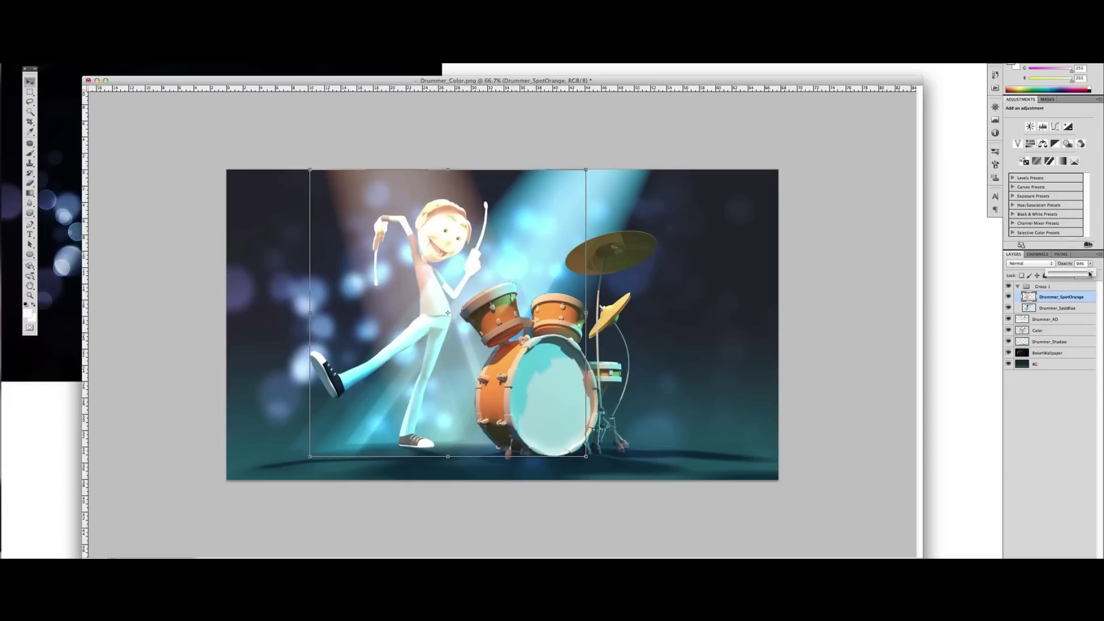
left_click_drag(1074, 275, 1093, 275)
left_click(1046, 304)
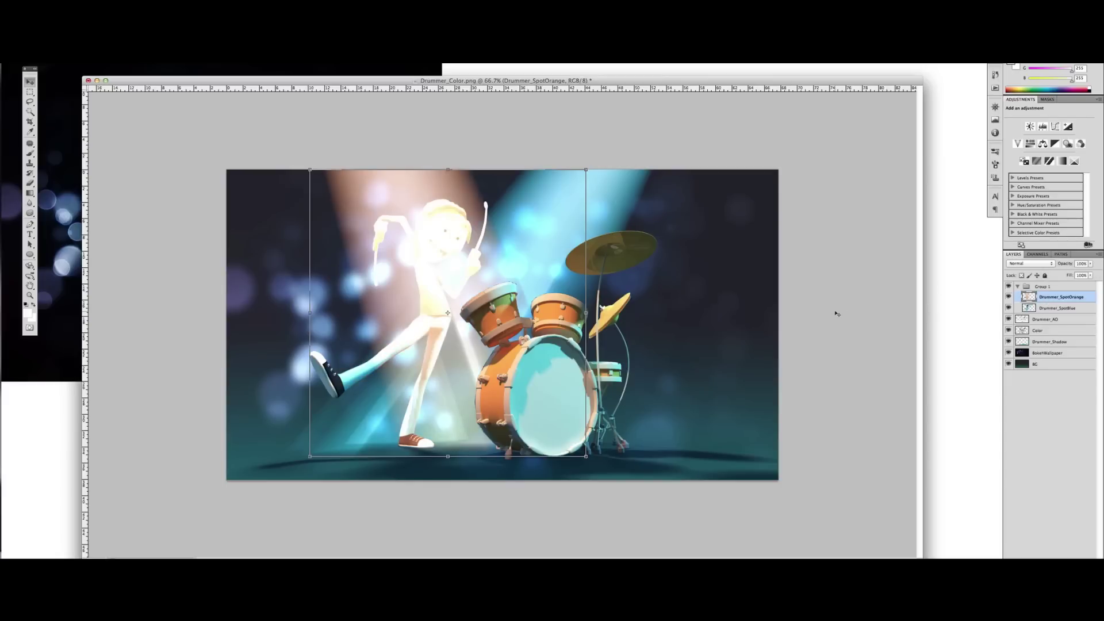
key("ctrl+l")
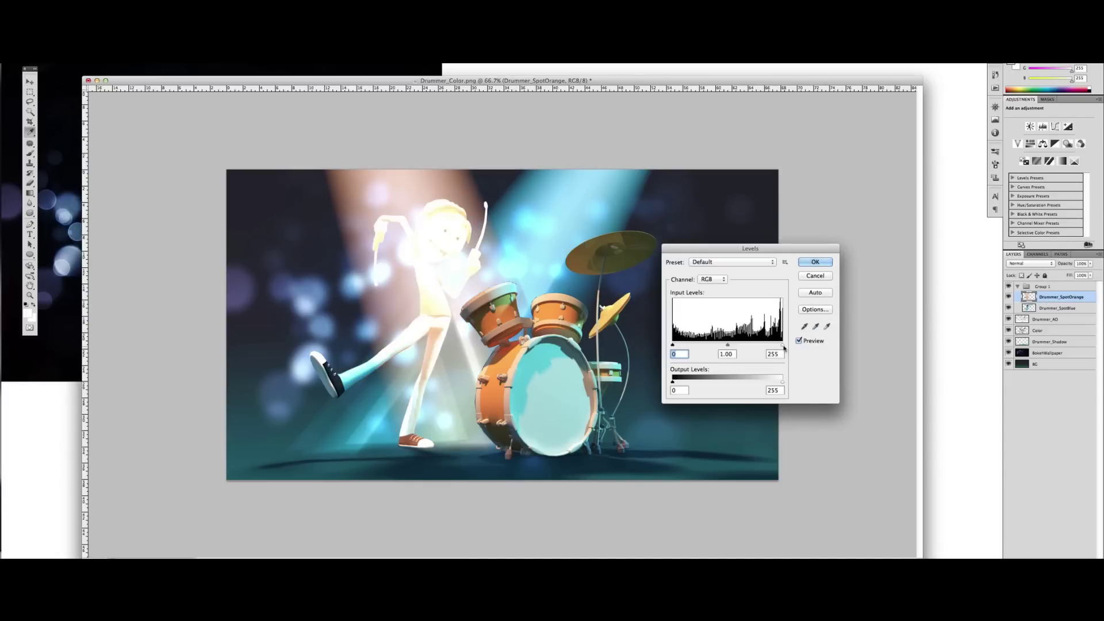
- Apply Levels to Drummer_SpotOrange, raising its black point and darkening its midtones
mouse_move(783, 345)
left_mouse_down()
mouse_move(771, 345)
mouse_move(783, 345)
left_mouse_up()
left_click_drag(673, 345, 714, 345)
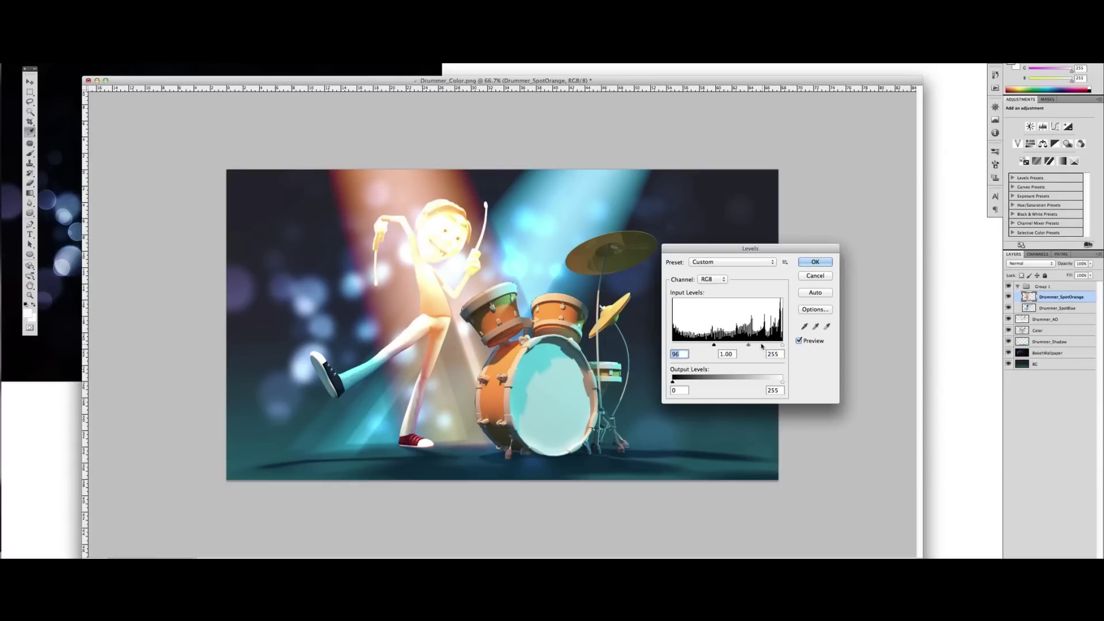
left_click_drag(748, 345, 757, 346)
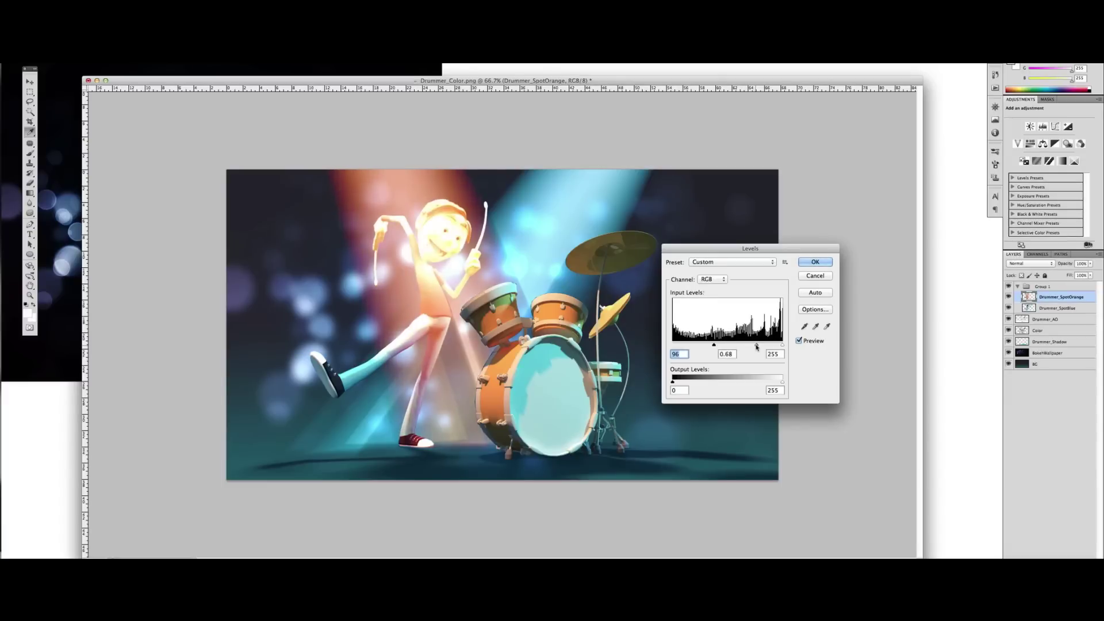
key("Return")
key("v")
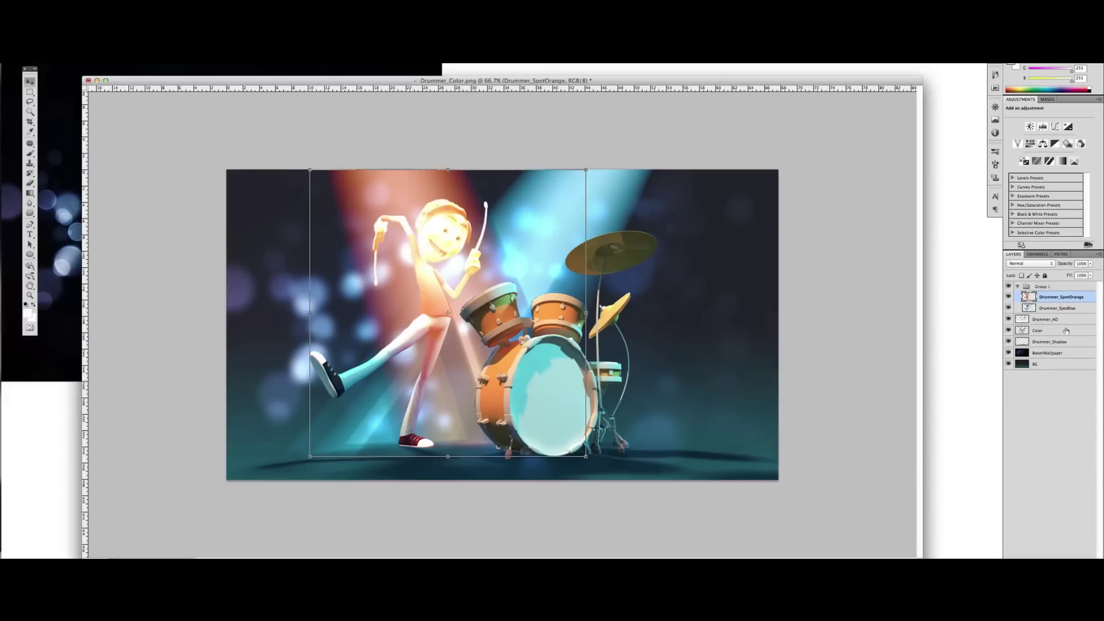
- Apply Levels 110, 1.00, 229 to Drummer_SpotBlue, then select Group 1
left_click(1065, 309)
key("ctrl+l")
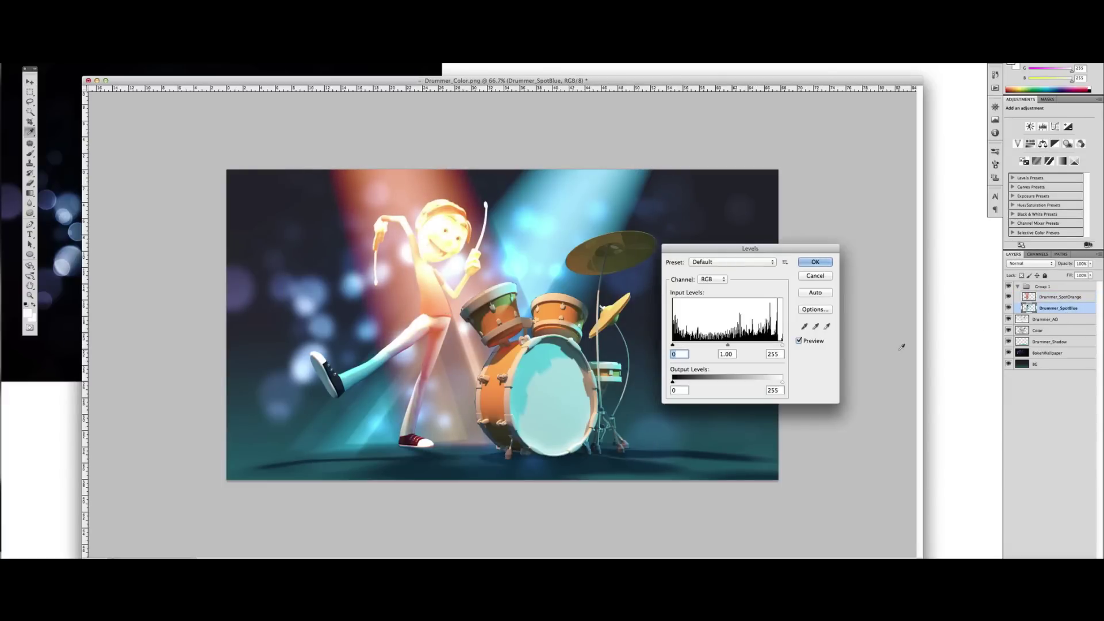
left_click_drag(672, 345, 768, 346)
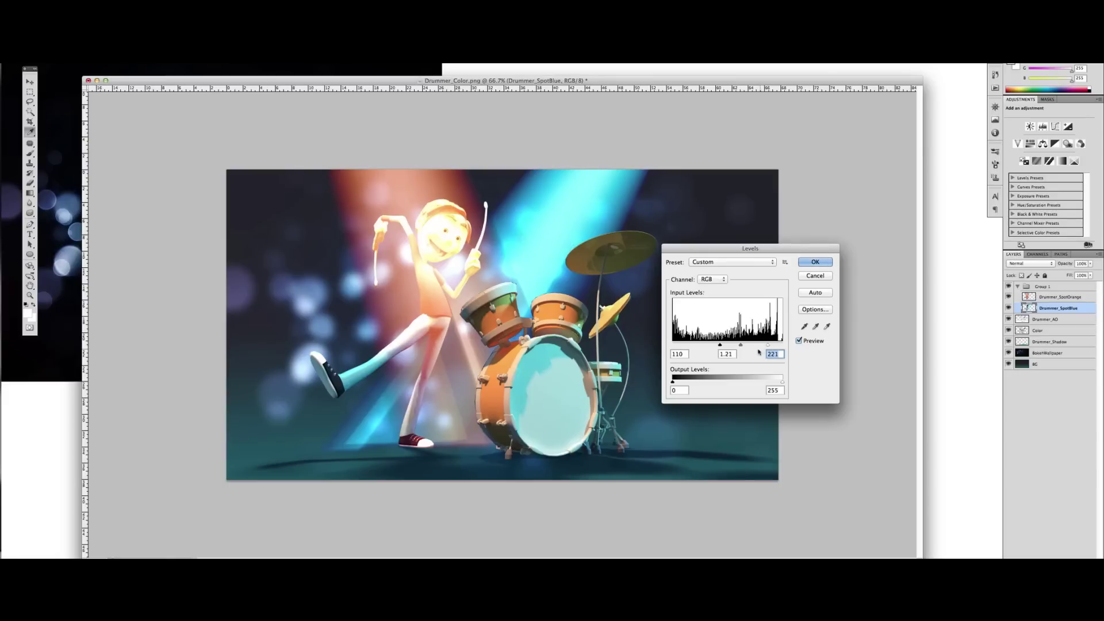
left_click_drag(768, 345, 746, 345)
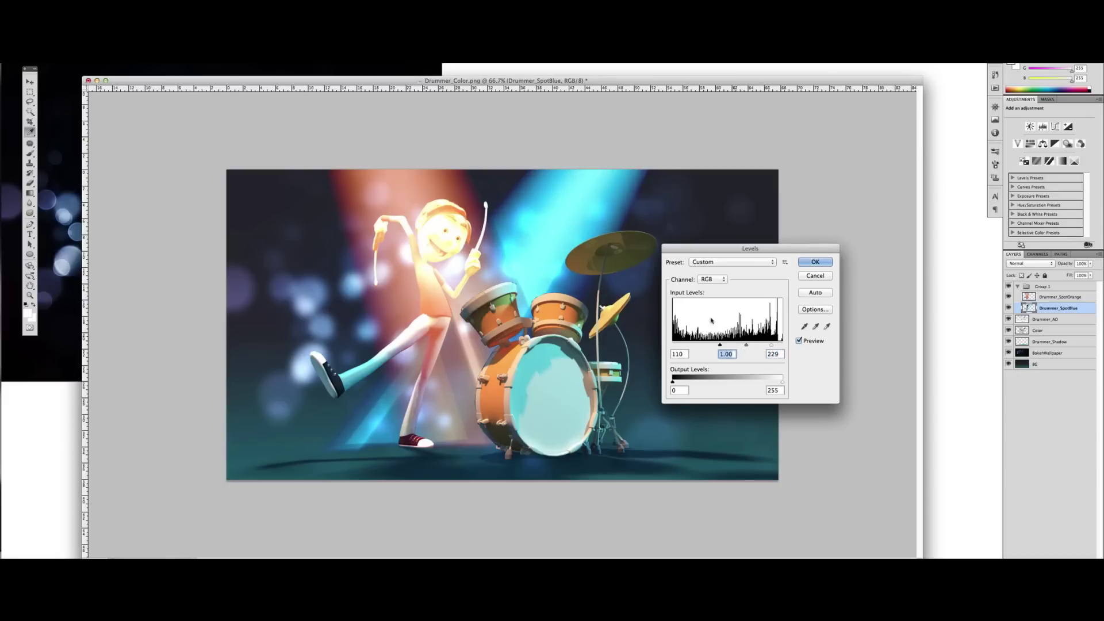
left_click(814, 266)
key("v")
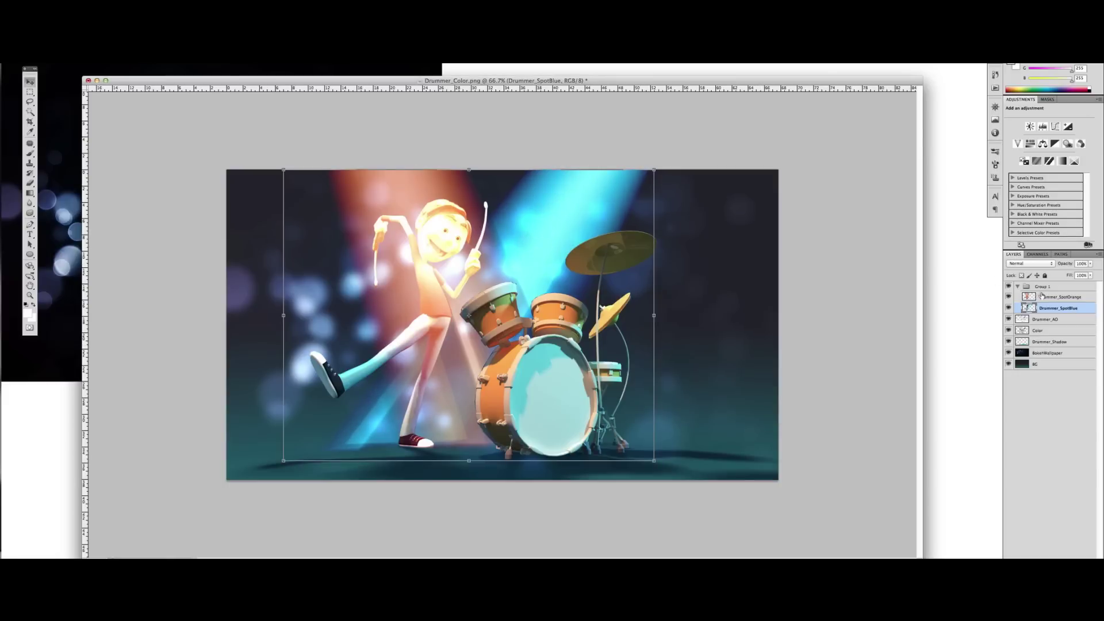
left_click(1045, 287)
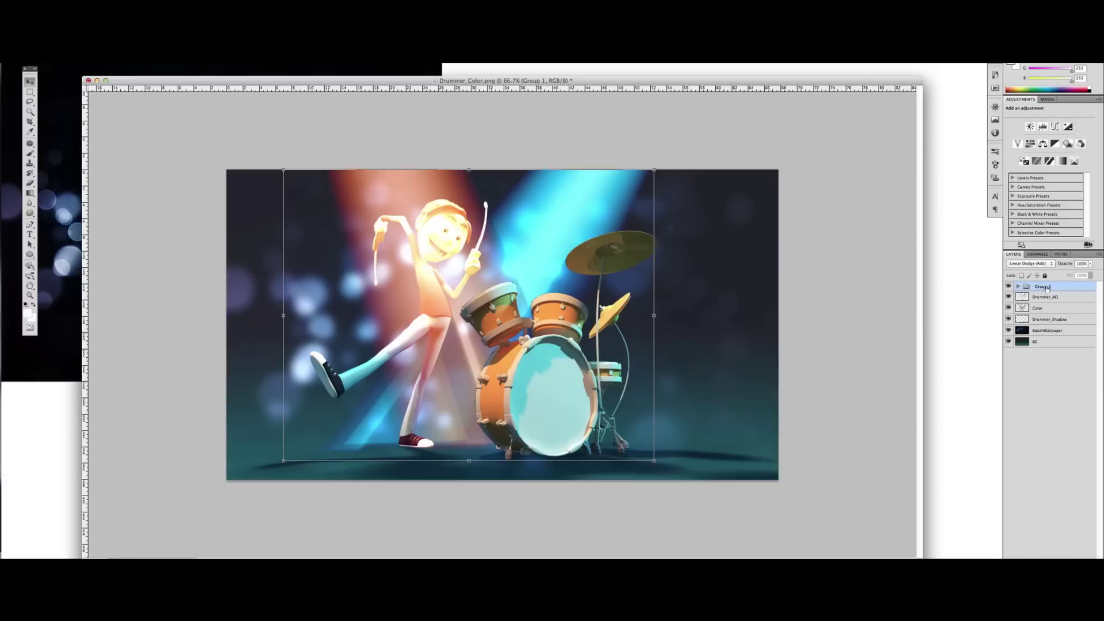
- Set Group 1's opacity to 78% and select Drummer_SpotOrange inside it
left_click(1089, 263)
left_click_drag(1092, 275, 1079, 275)
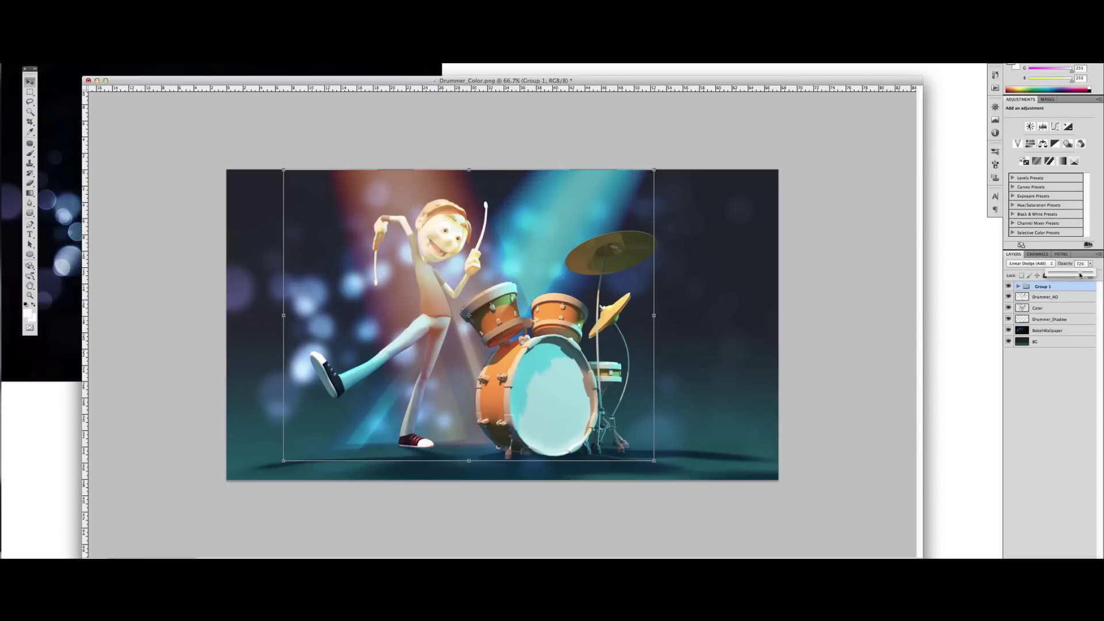
left_click_drag(1079, 276, 1083, 275)
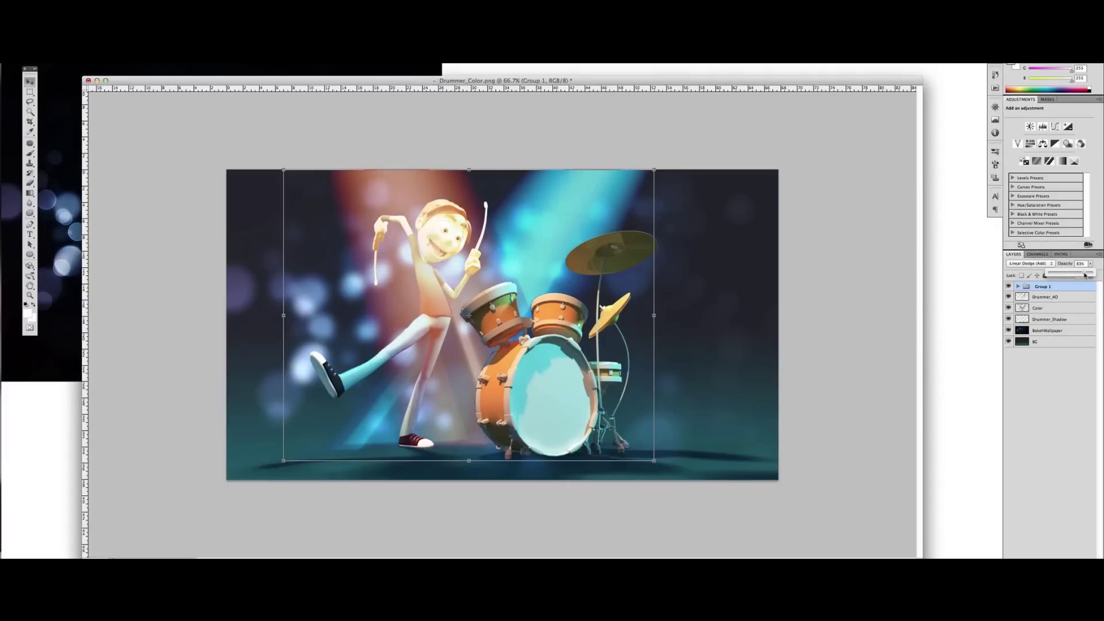
left_click(1018, 286)
left_click(1049, 296)
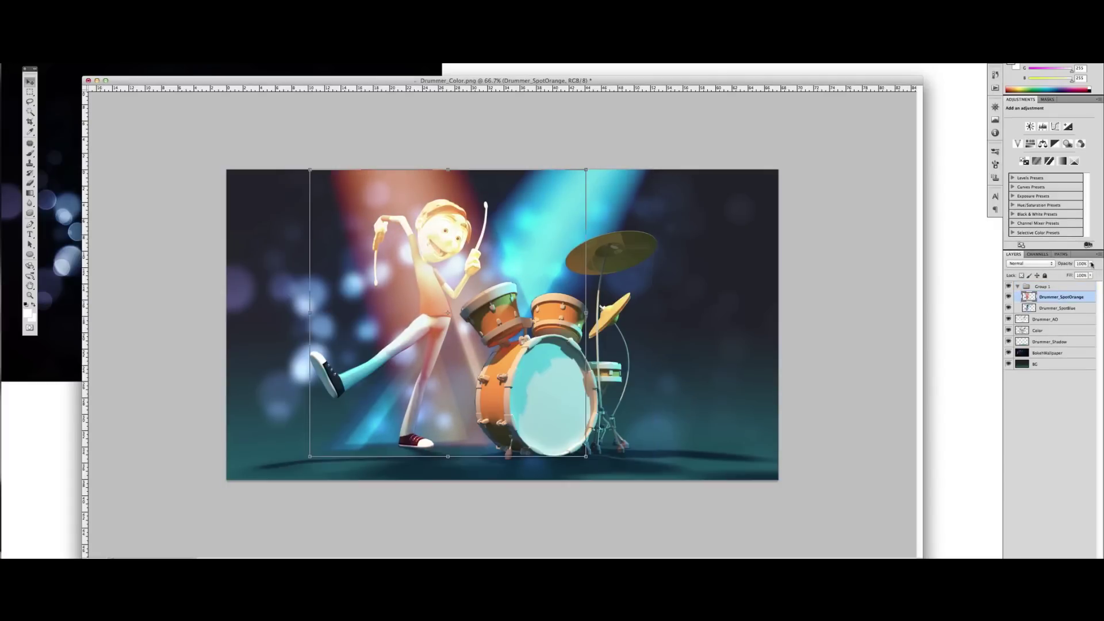
- Lower Drummer_SpotOrange's opacity to 77% and dim Drummer_SpotBlue slightly
left_click(1091, 264)
left_click_drag(1091, 274, 1070, 274)
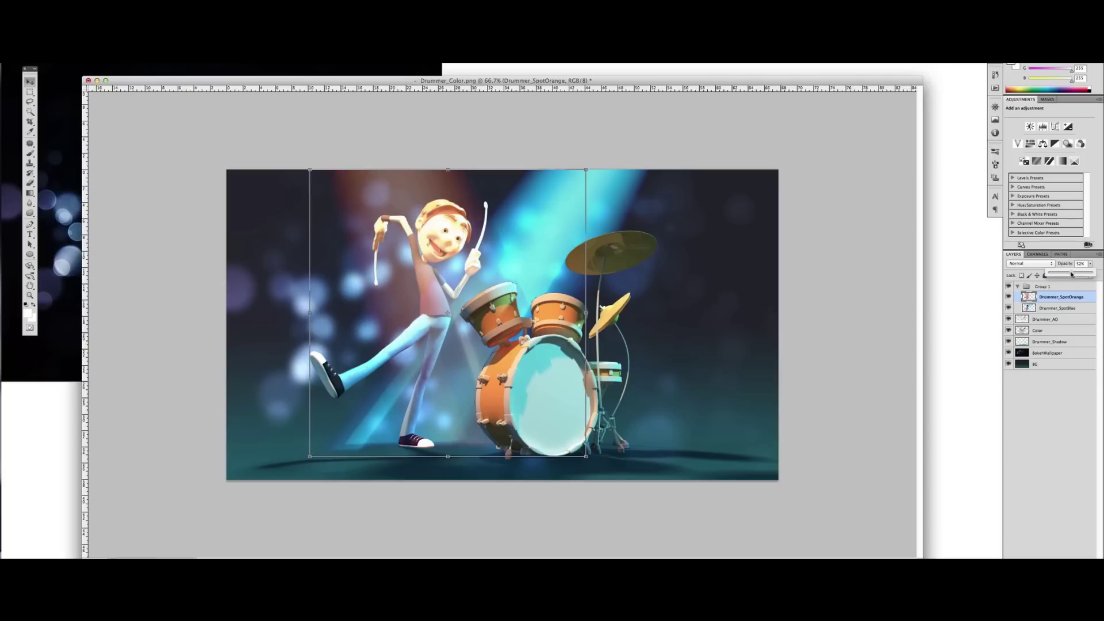
left_click(1063, 306)
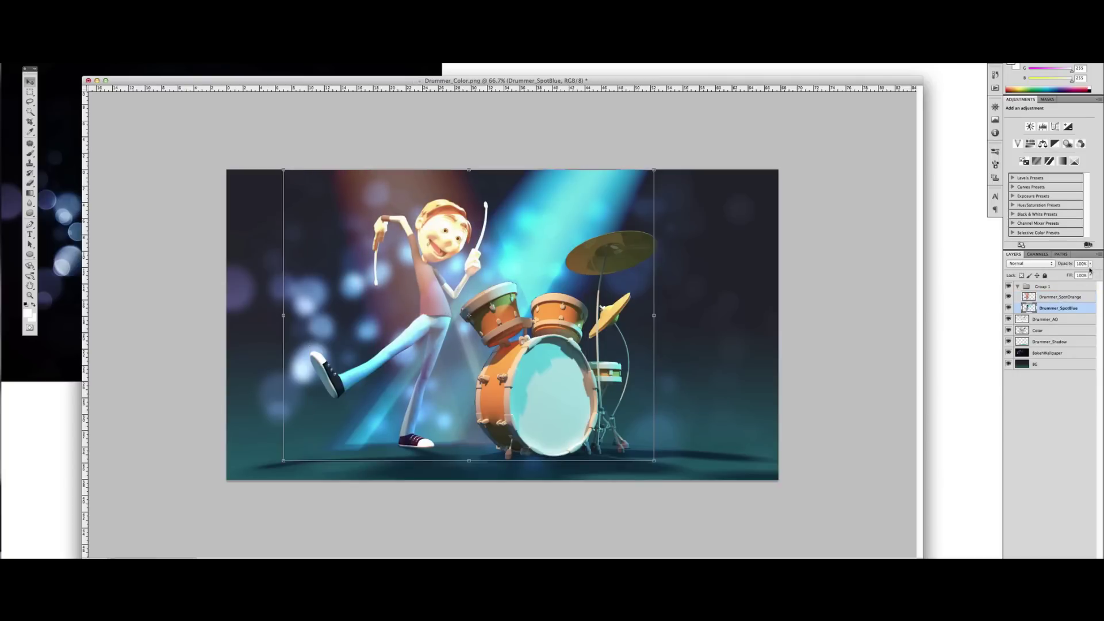
left_click(1092, 265)
left_click_drag(1090, 274, 1086, 275)
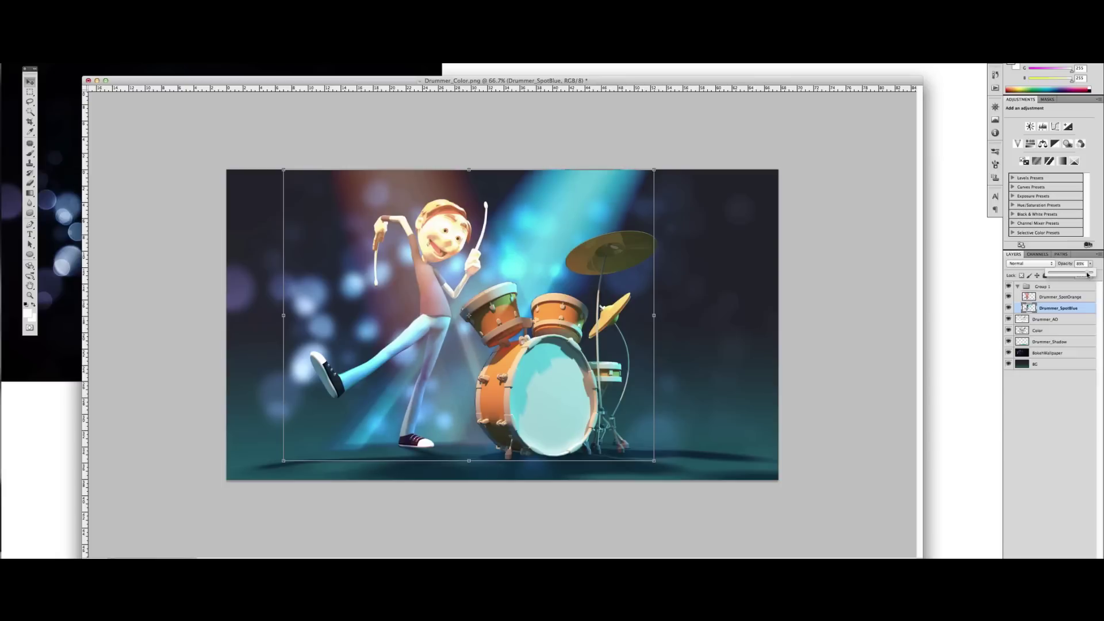
left_click(1061, 296)
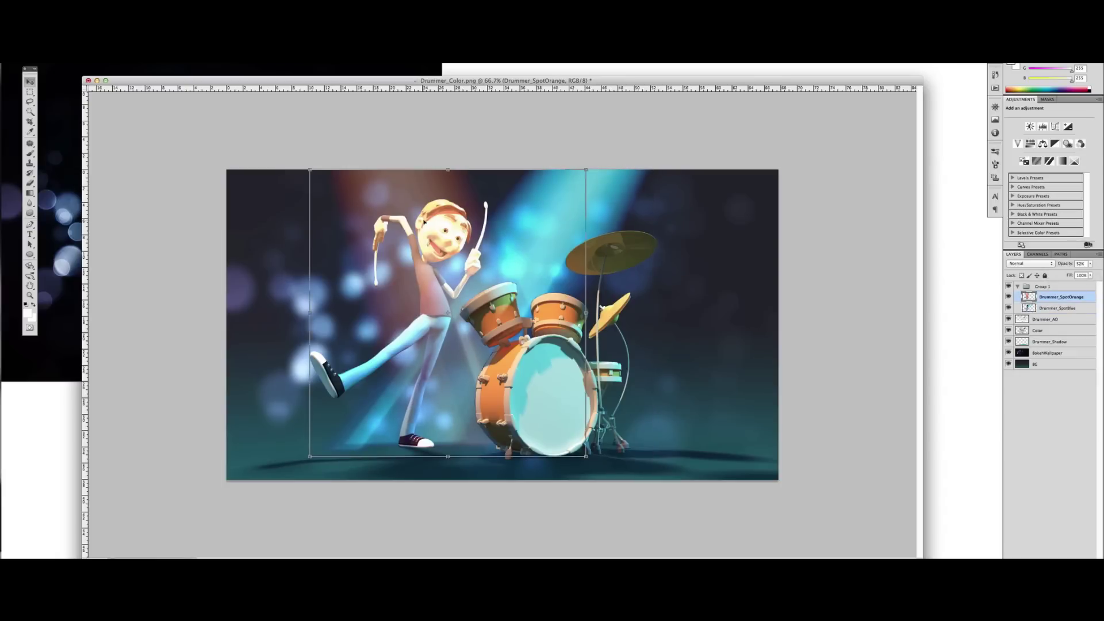
- Apply Levels input 86, 1.00, 242 to Drummer_SpotOrange, then deselect it
key("ctrl+l")
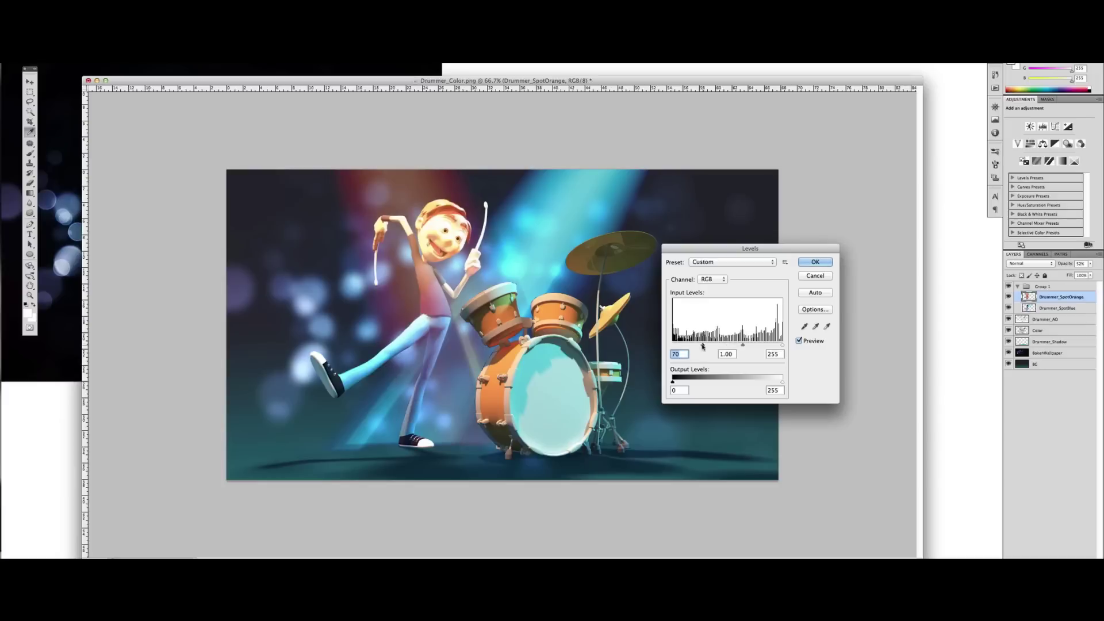
left_click_drag(673, 346, 710, 345)
left_click_drag(782, 345, 777, 345)
left_click(815, 262)
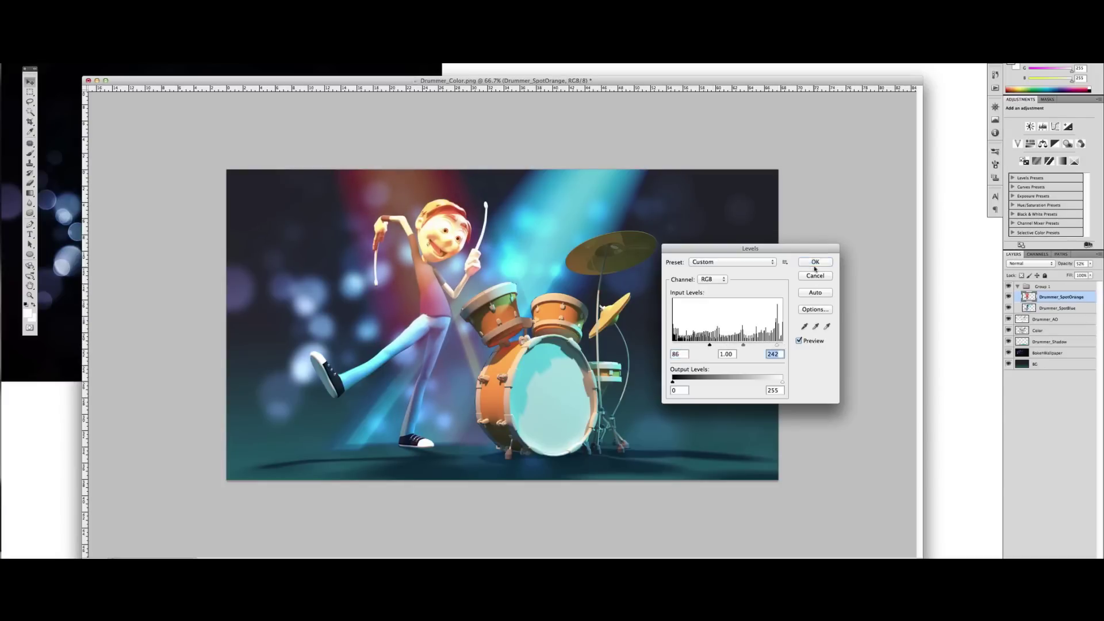
key("v")
left_click(1090, 264)
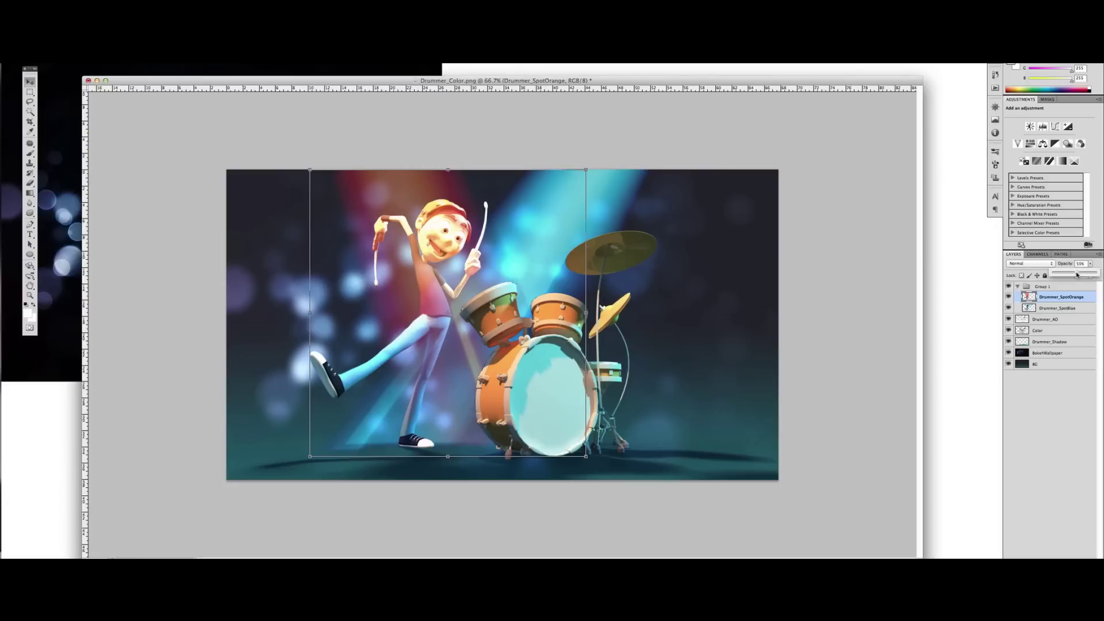
left_click(828, 266)
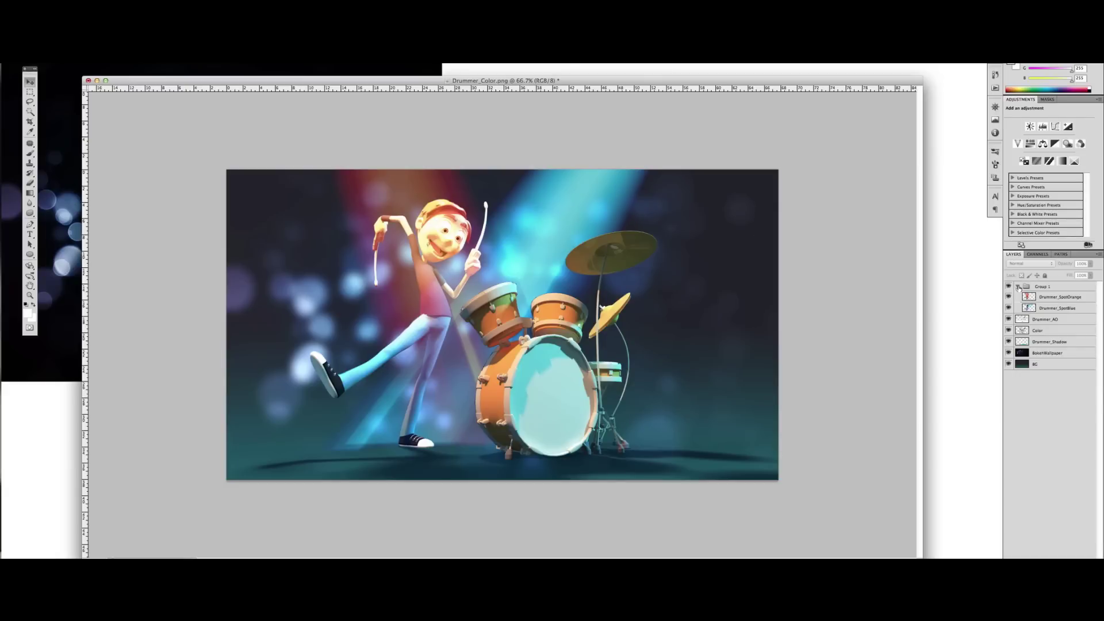
- Collapse Group 1, rename it 'Spotlights', and deselect it
left_click(1018, 287)
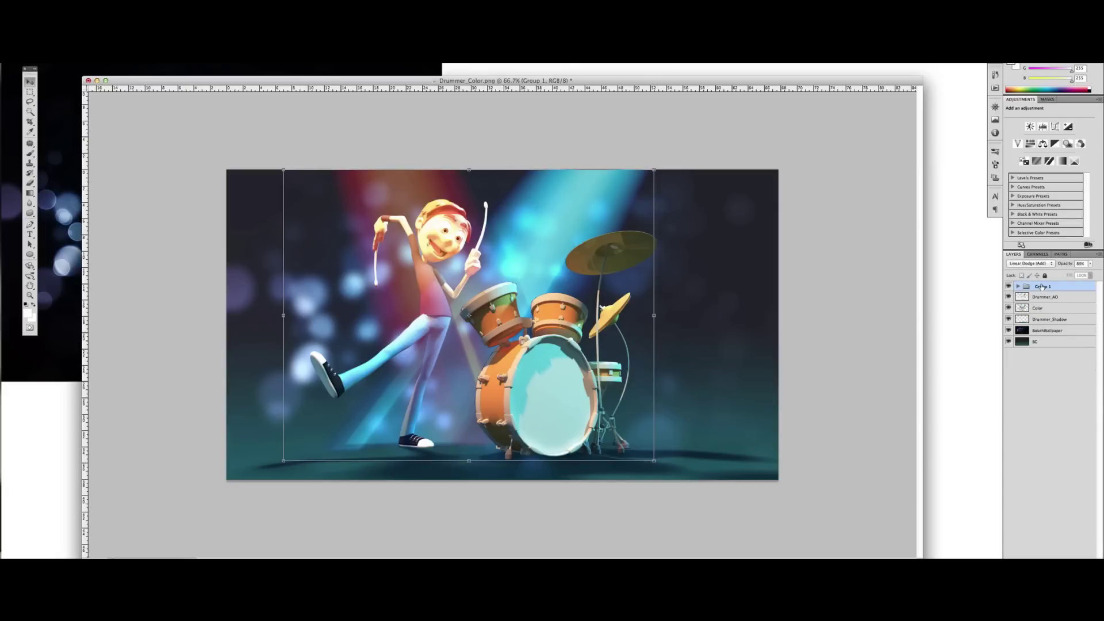
key("BackSpace")
type("ghts")
key("Return")
left_click(822, 296)
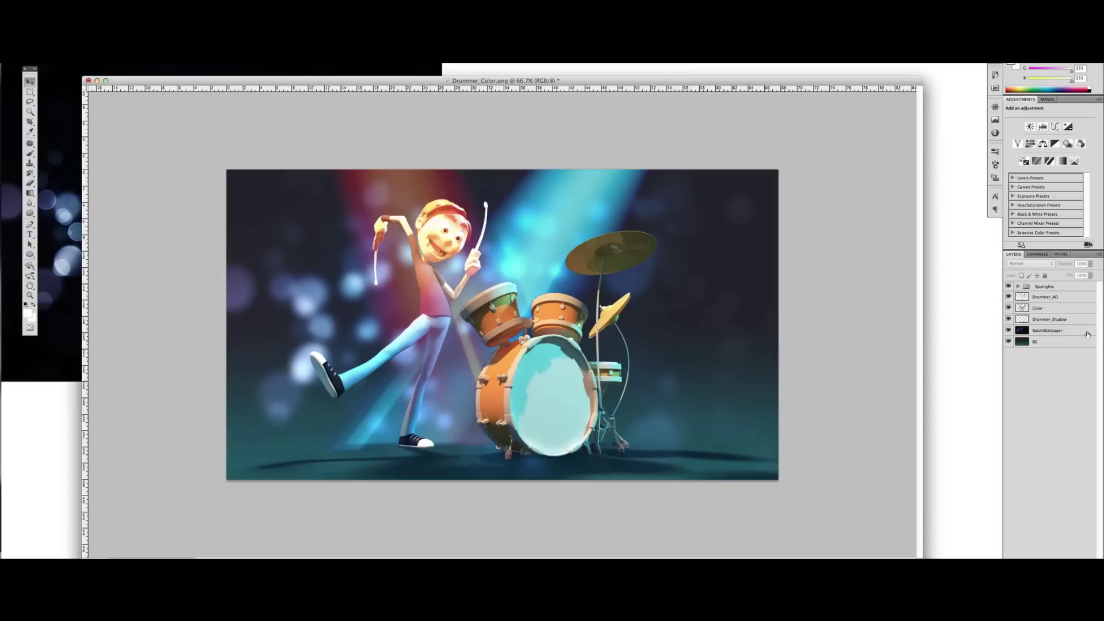
- Add a new empty layer above BokehWallpaper and switch to the Elliptical Marquee
left_click(1048, 331)
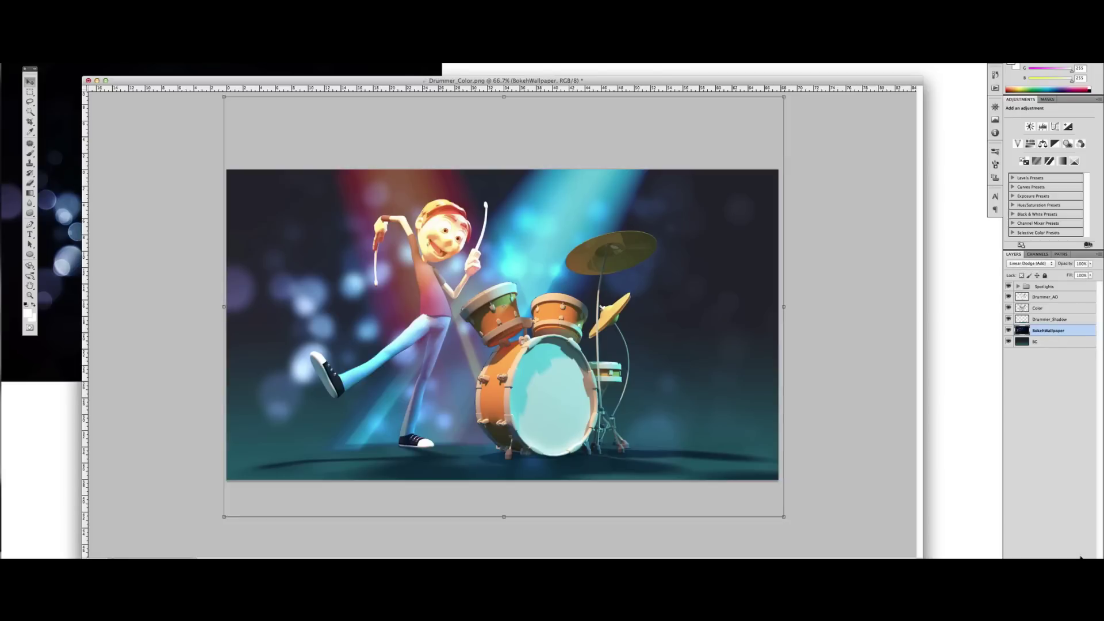
key("ctrl+alt+shift+n")
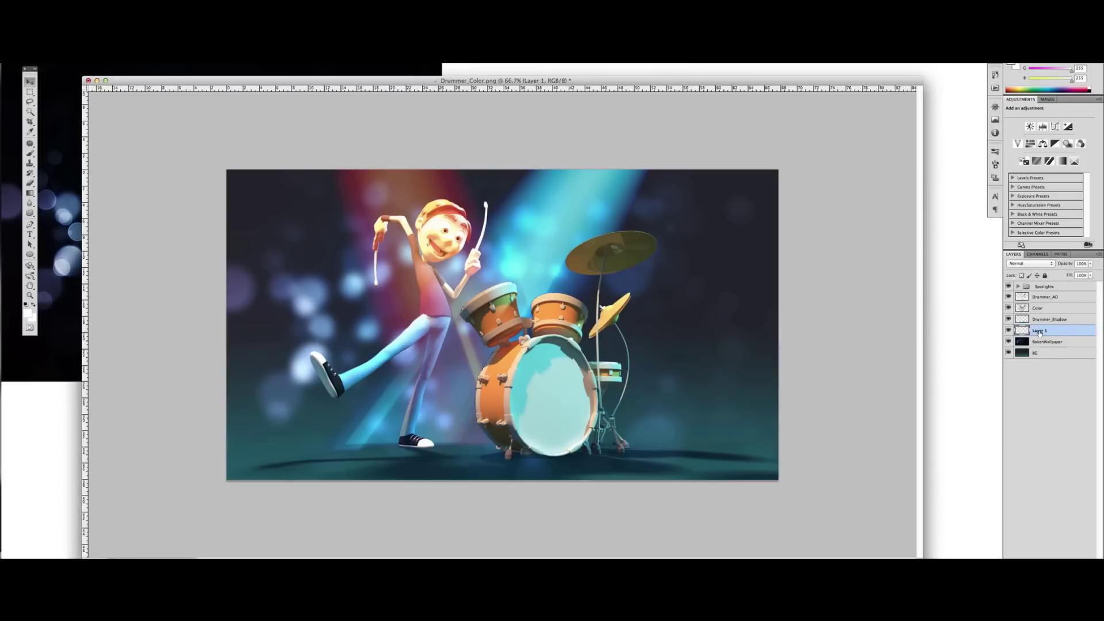
left_click_drag(30, 92, 61, 99)
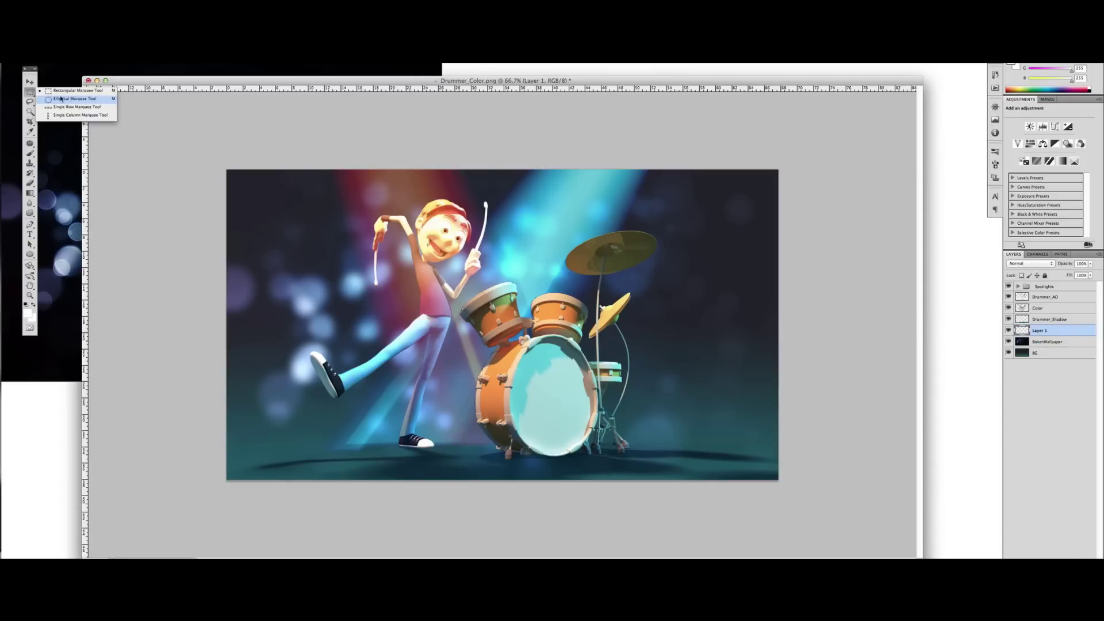
left_click(81, 102)
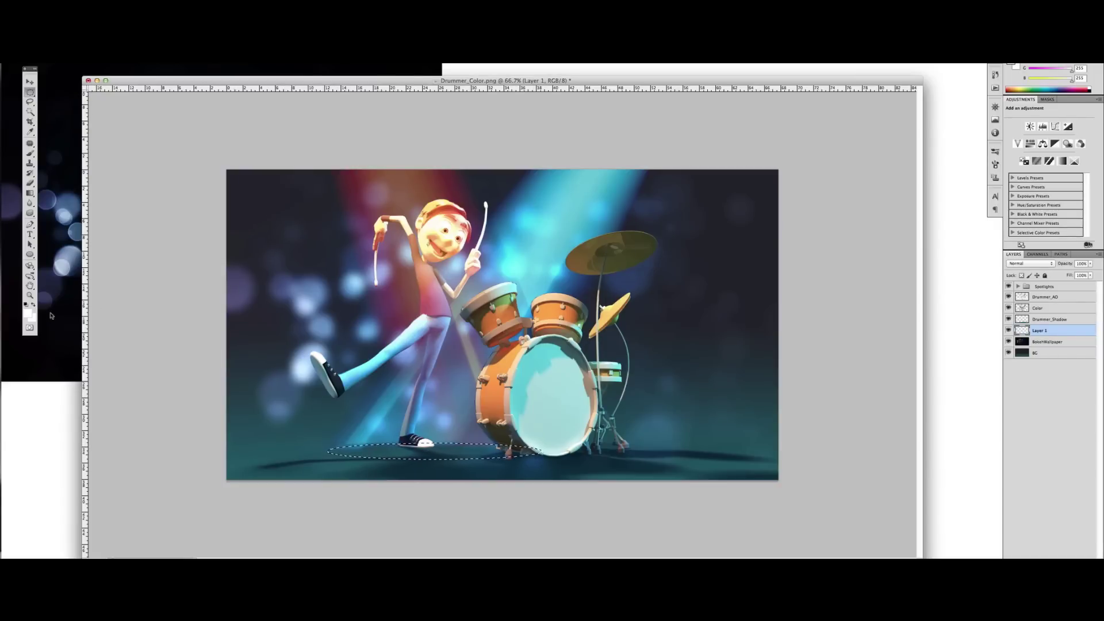
- Fill an elliptical selection under the drummer's feet with bright cyan
left_click(27, 312)
left_click(633, 402)
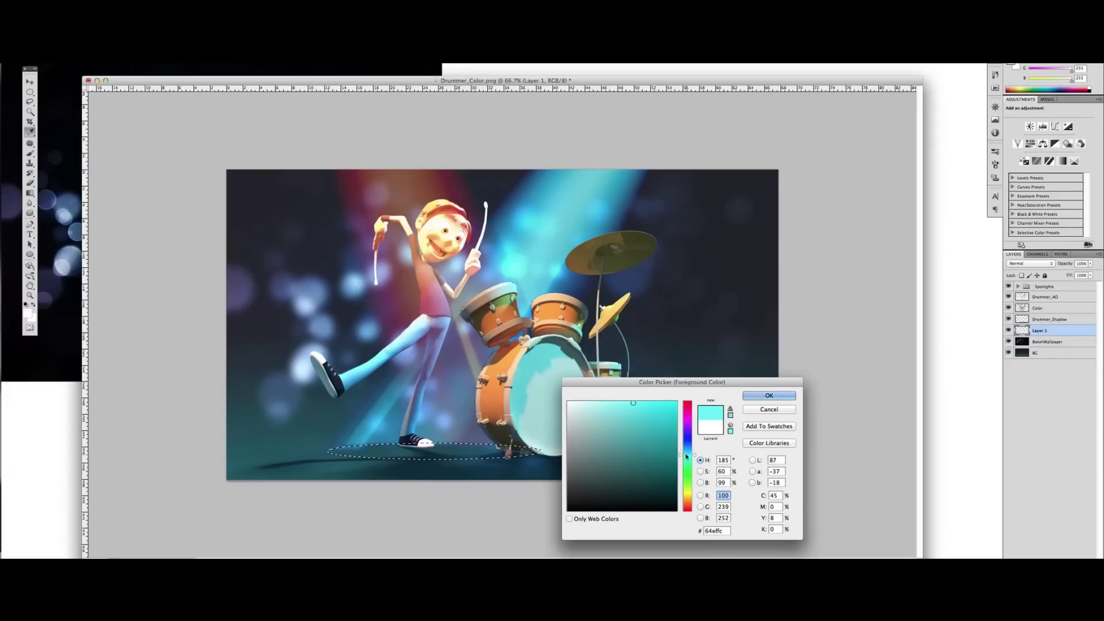
left_click(687, 453)
left_click(768, 395)
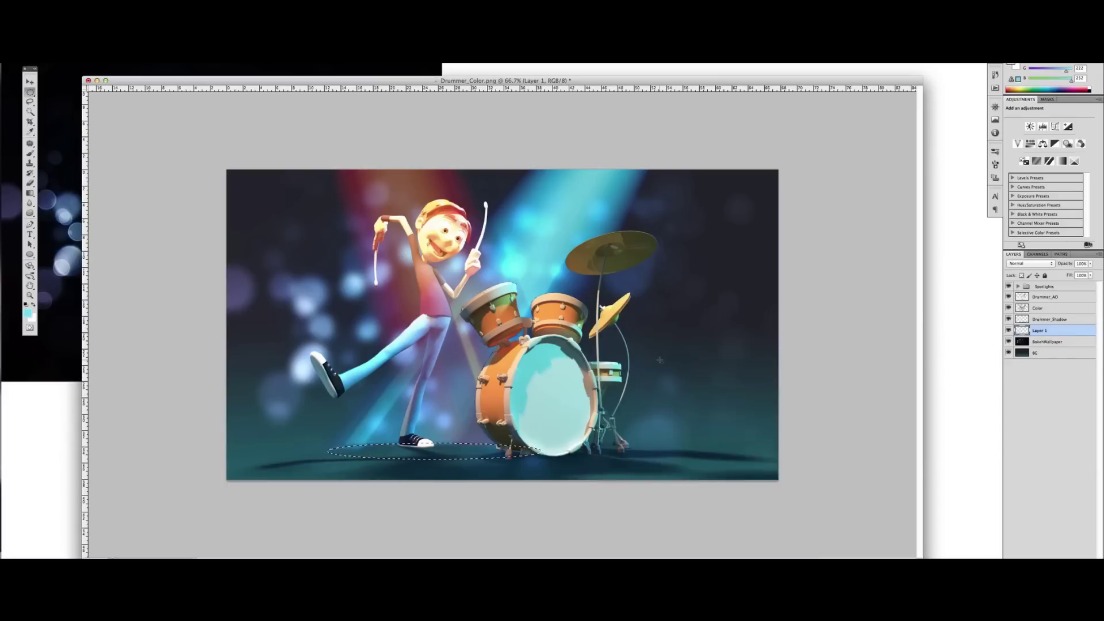
key("alt+BackSpace")
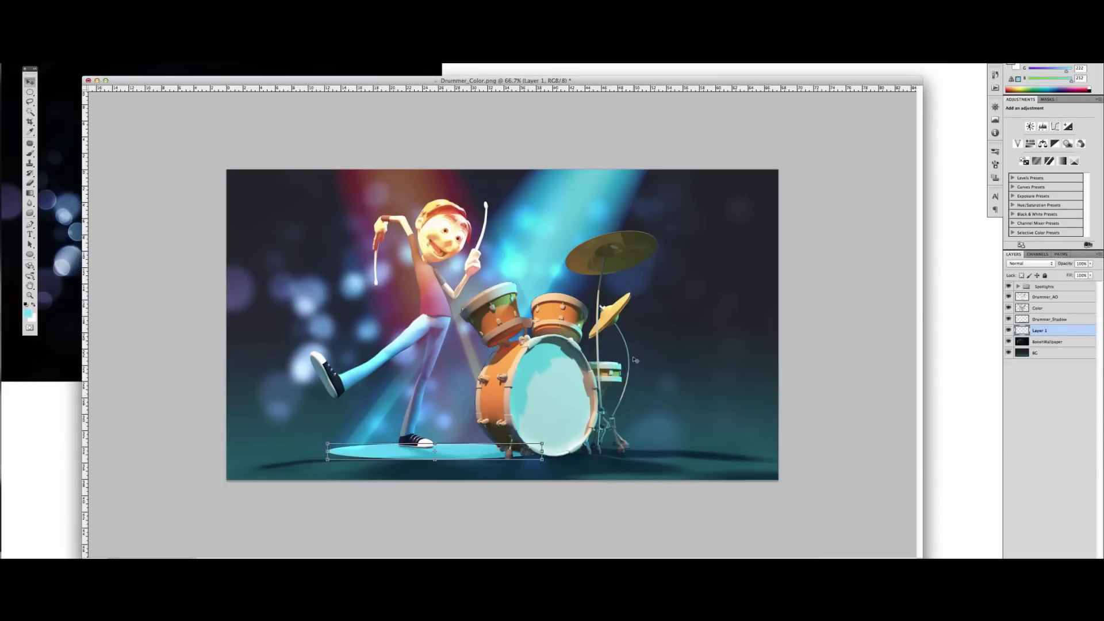
key("ctrl+t")
left_click(135, 58)
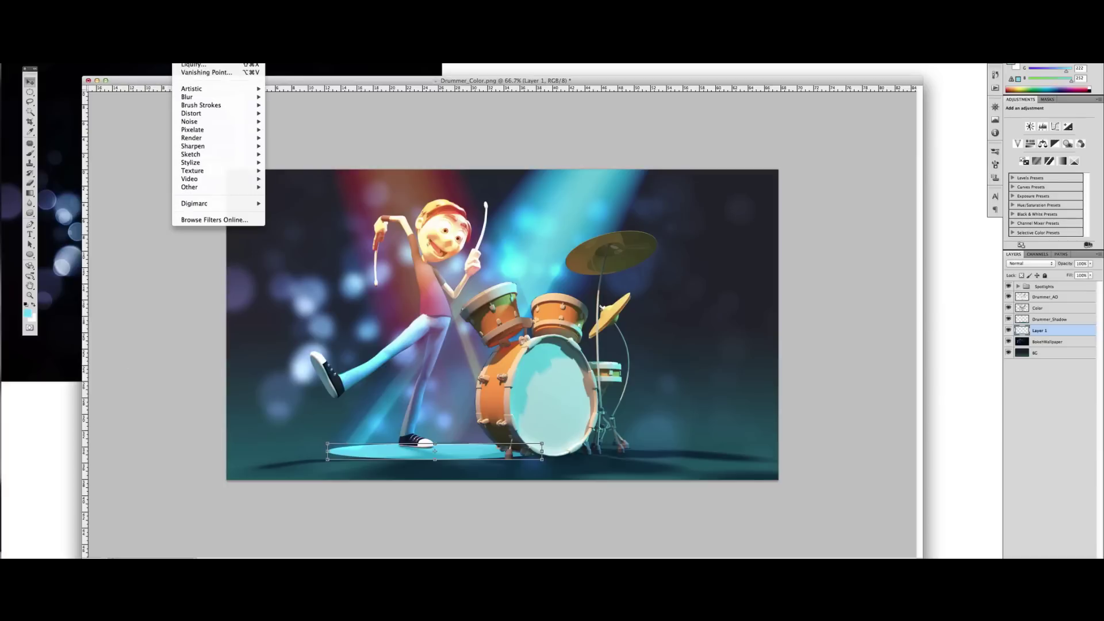
- Soften the cyan ellipse with the last blur filter and rename its layer
key("ctrl+f")
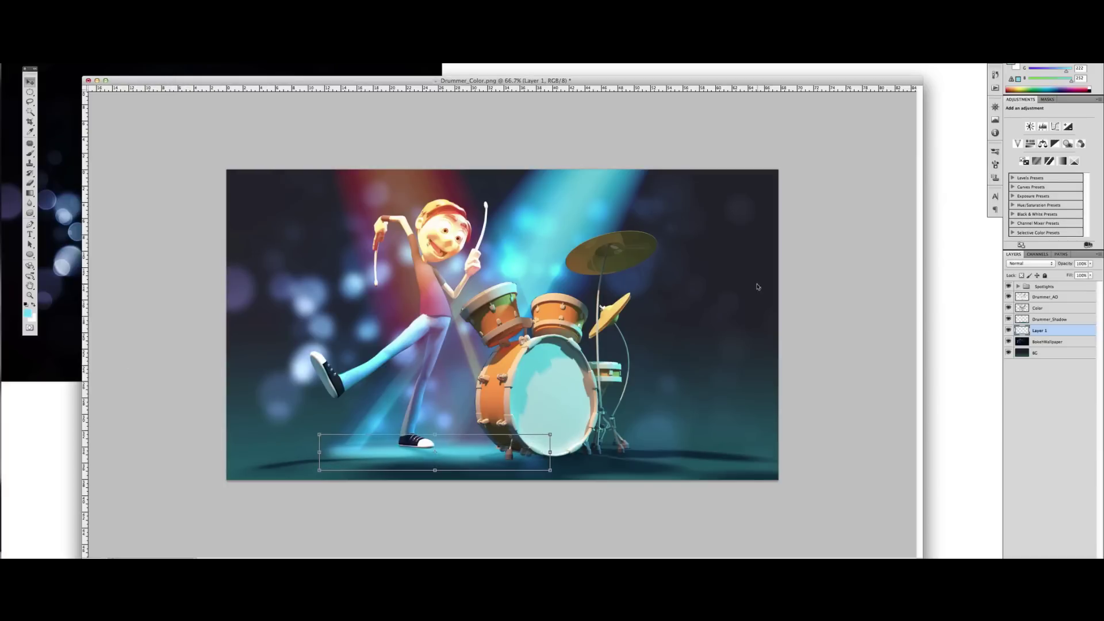
double_click(1039, 331)
type("Sh")
type("Floor01")
key("Return")
double_click(1051, 331)
type("S")
type("lue_Floor")
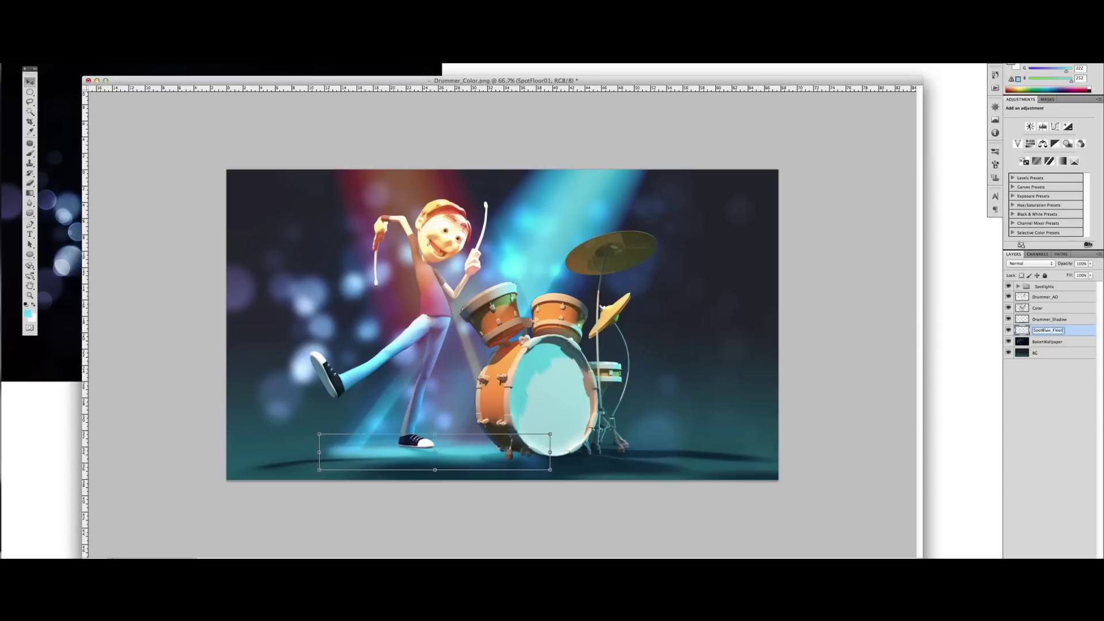
key("Return")
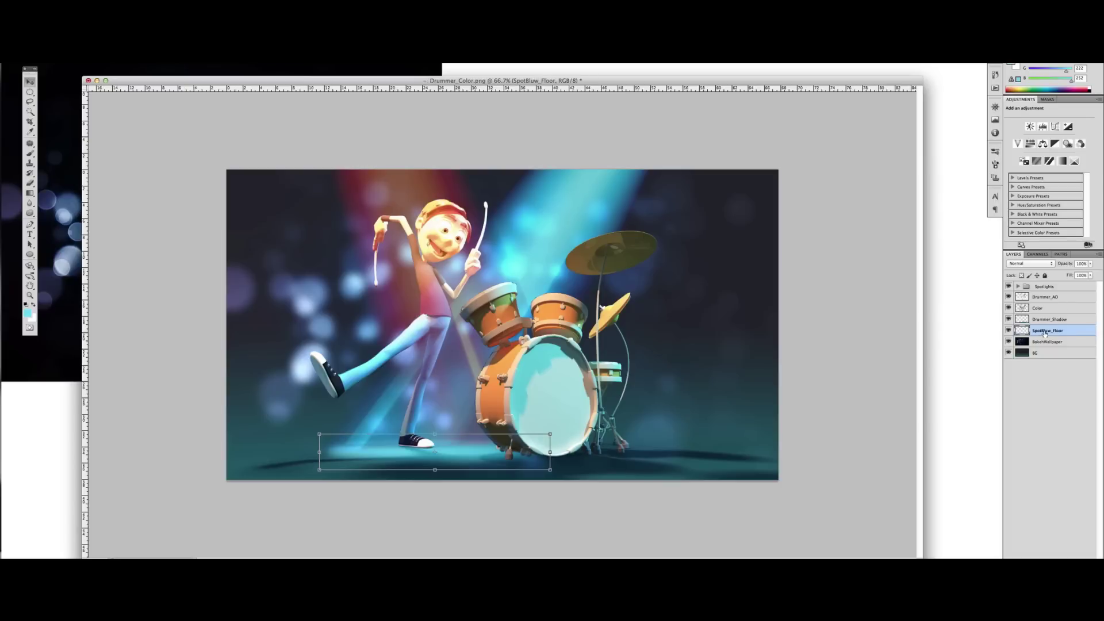
- Correct the layer name's typo so it reads SpotBlue_Floor
double_click(1047, 331)
left_click(1050, 330)
key("Delete")
type("e")
key("Return")
- Blend SpotBlue_Floor as Linear Dodge (Add) and shift its hue to +37
left_click(1023, 263)
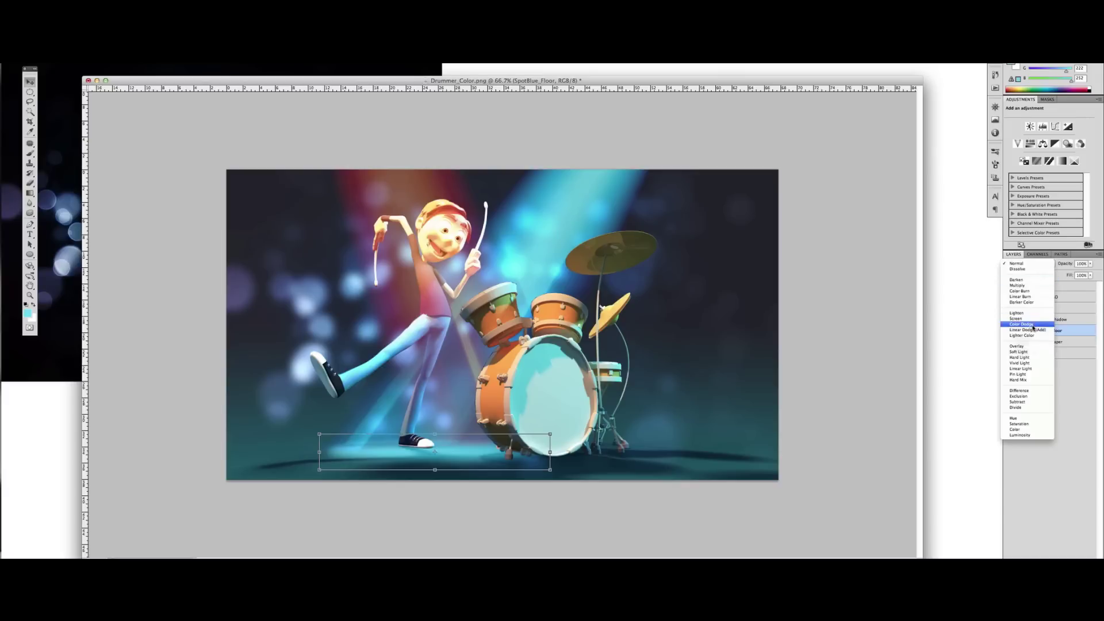
left_click(1030, 327)
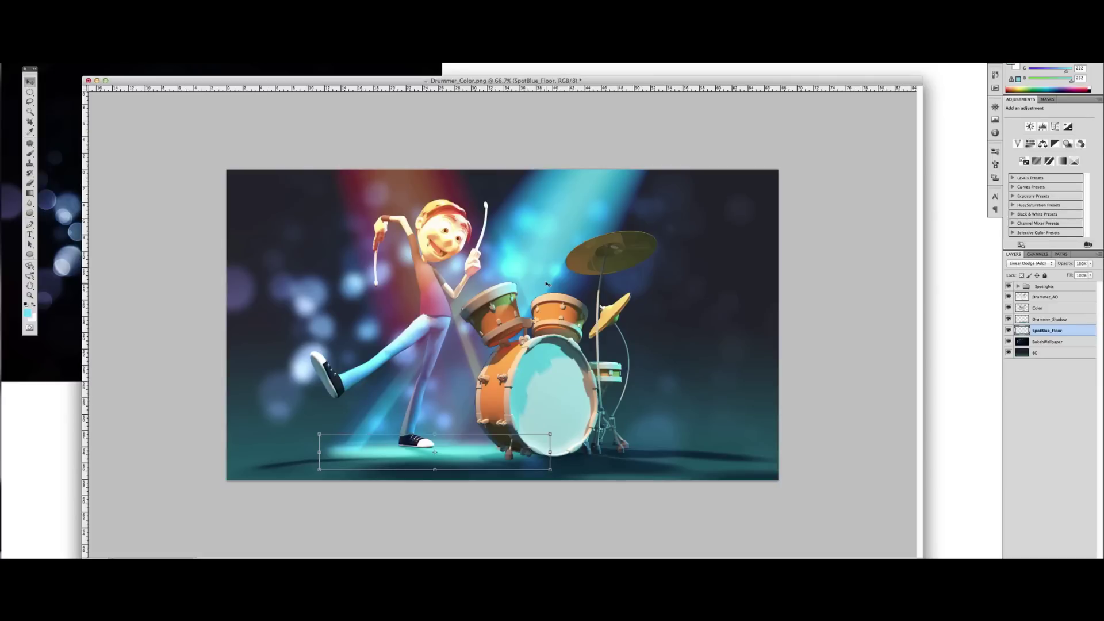
key("ctrl+u")
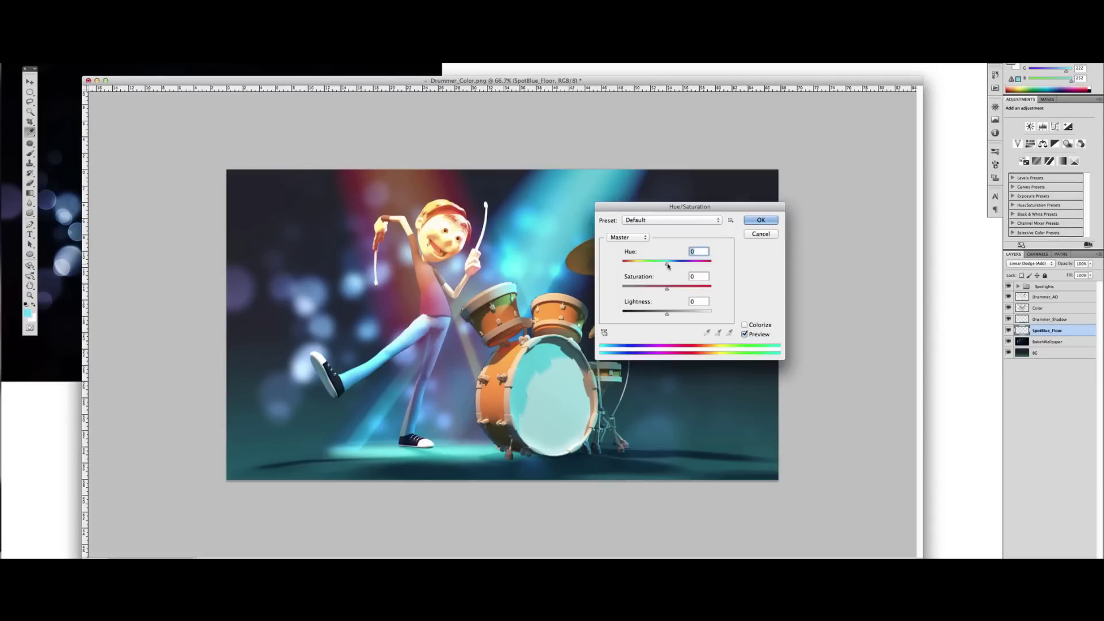
left_click_drag(668, 265, 684, 269)
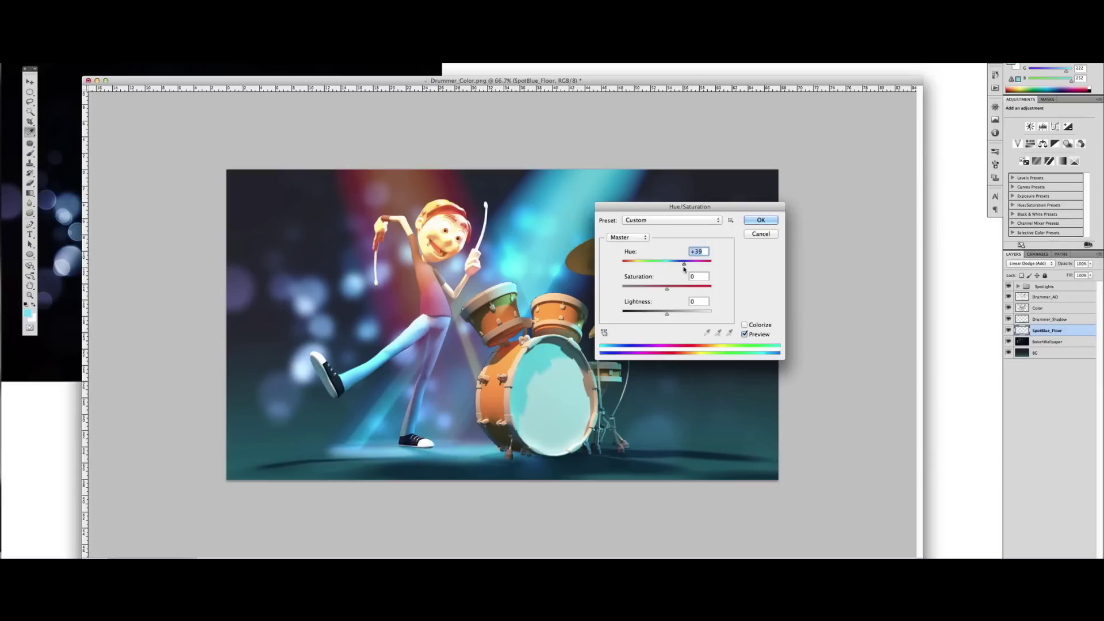
left_click(776, 223)
key("v")
left_click(815, 266)
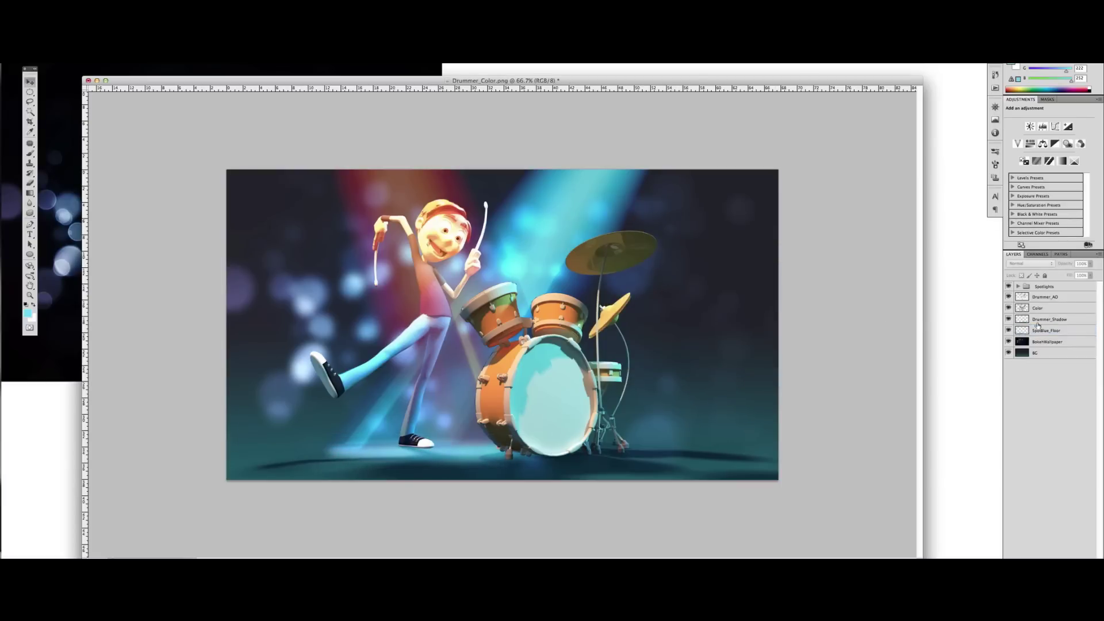
left_click(1038, 326)
- On a new layer, fill an ellipse under the drum kit with bright orange
key("ctrl+alt+shift+n")
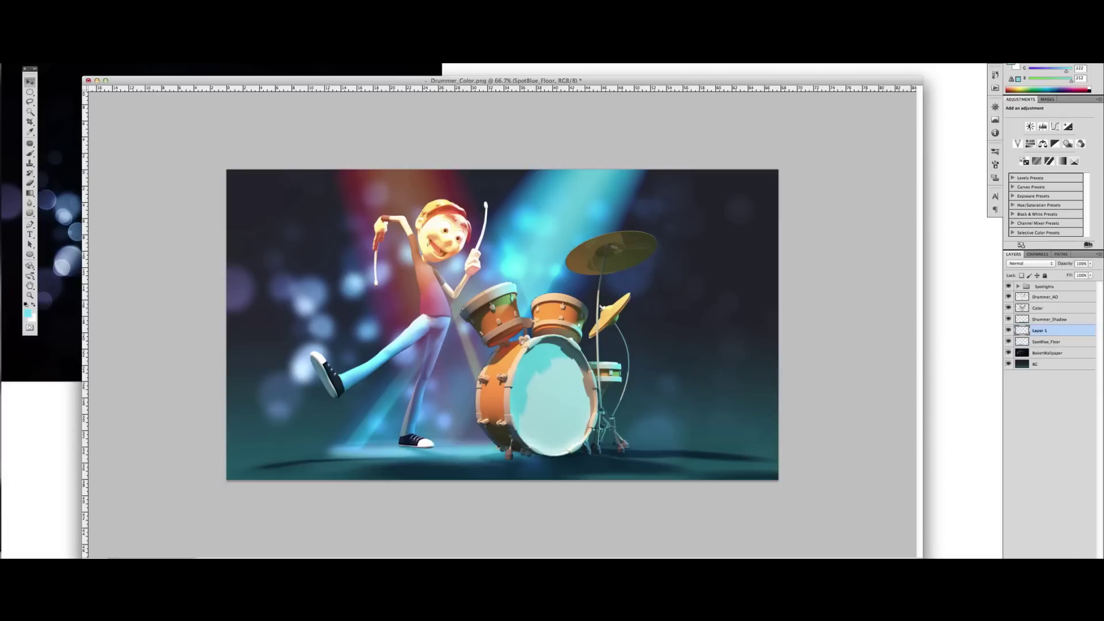
key("m")
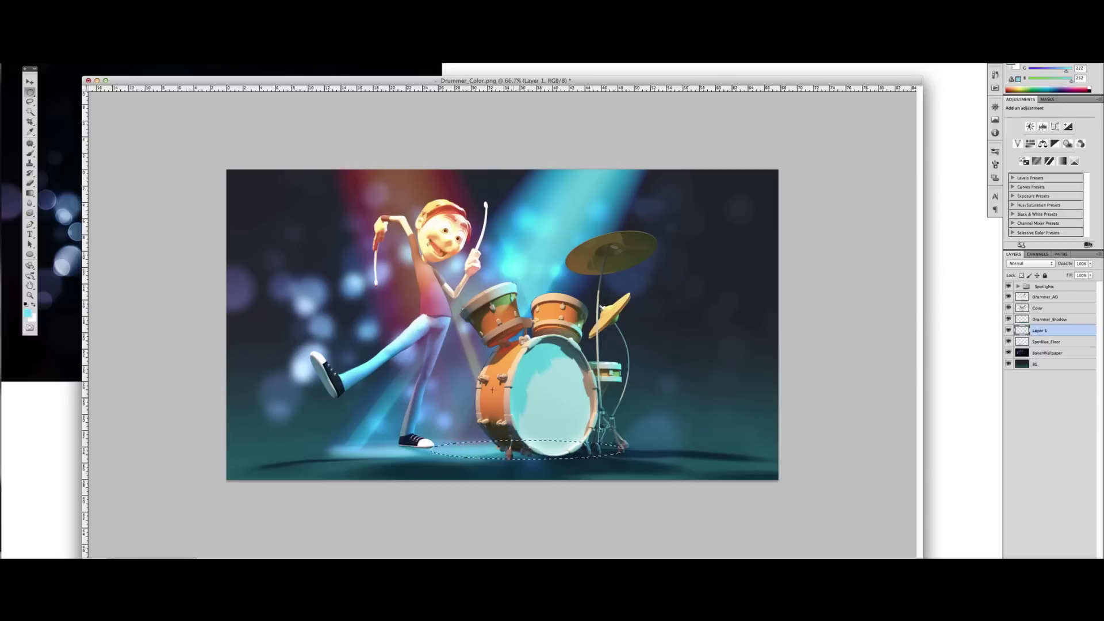
left_click_drag(622, 459, 559, 459)
left_click(27, 313)
left_click_drag(688, 453, 688, 496)
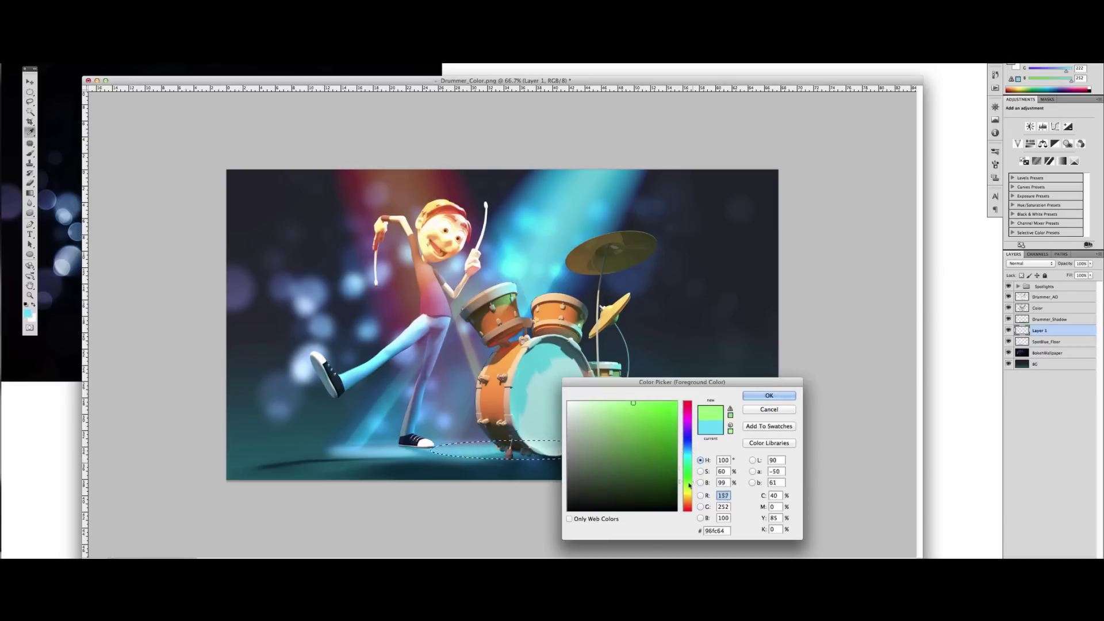
left_click(656, 415)
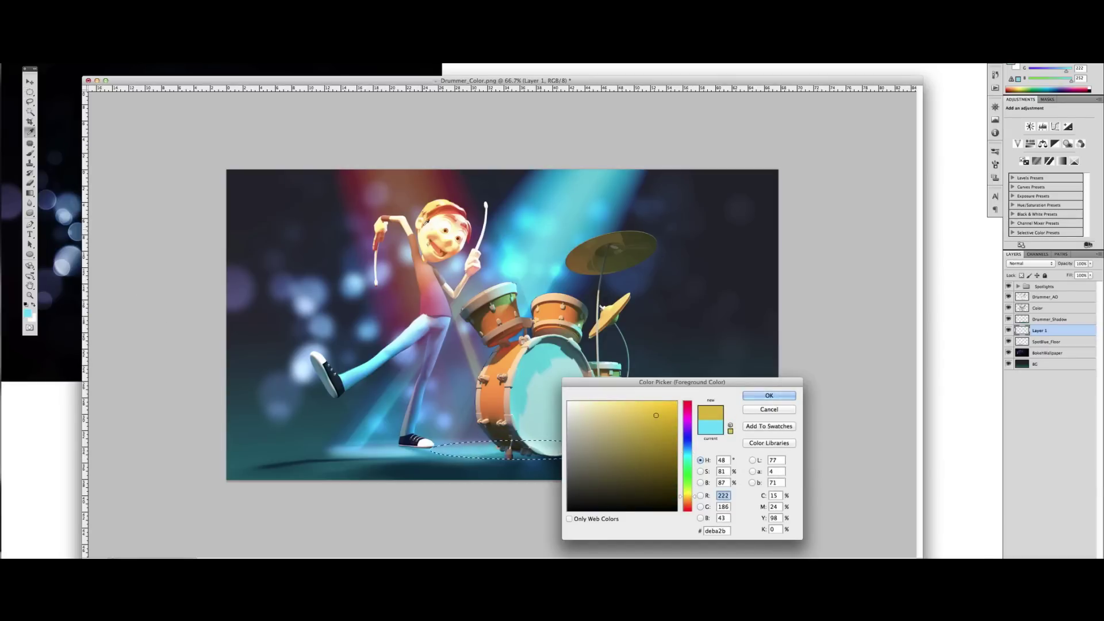
left_click_drag(656, 415, 626, 402)
left_click_drag(688, 496, 688, 500)
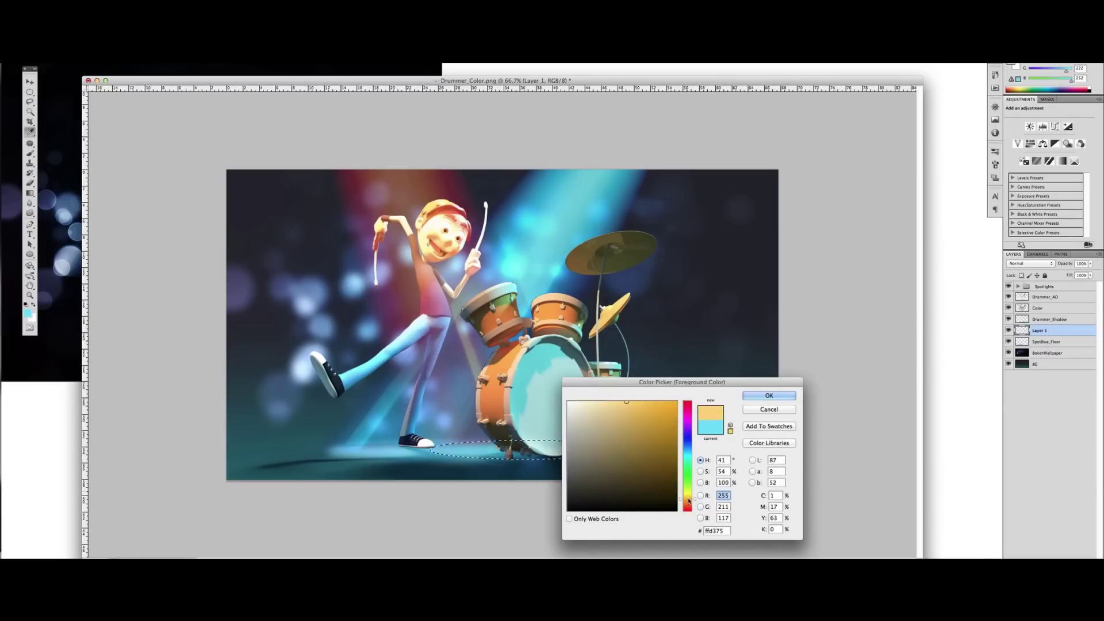
left_click_drag(646, 432, 676, 402)
left_click(769, 396)
key("m")
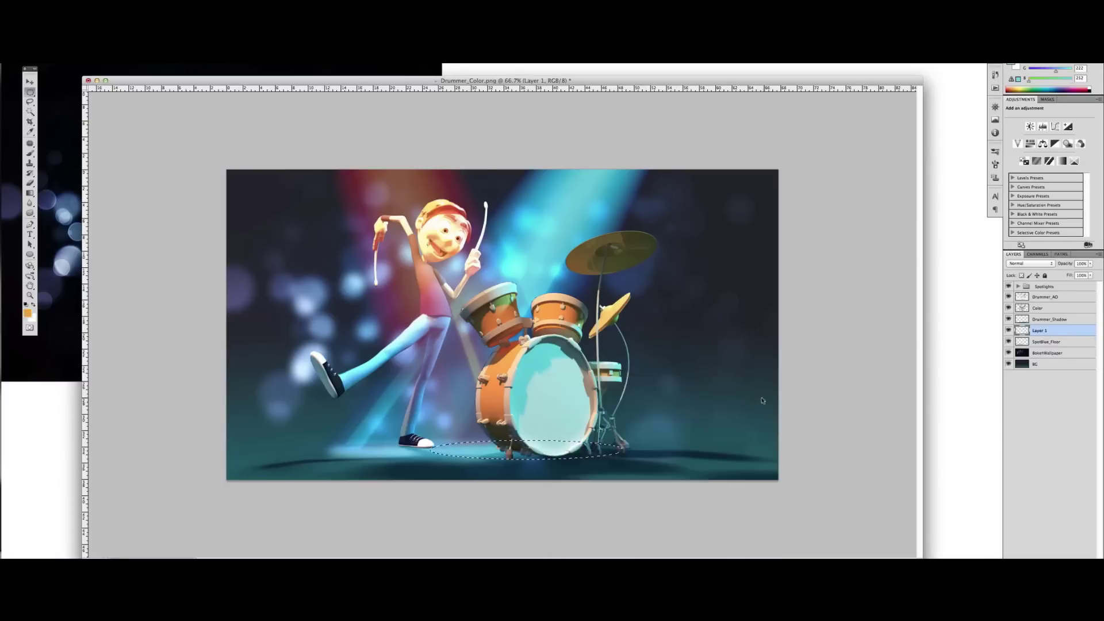
key("alt+BackSpace")
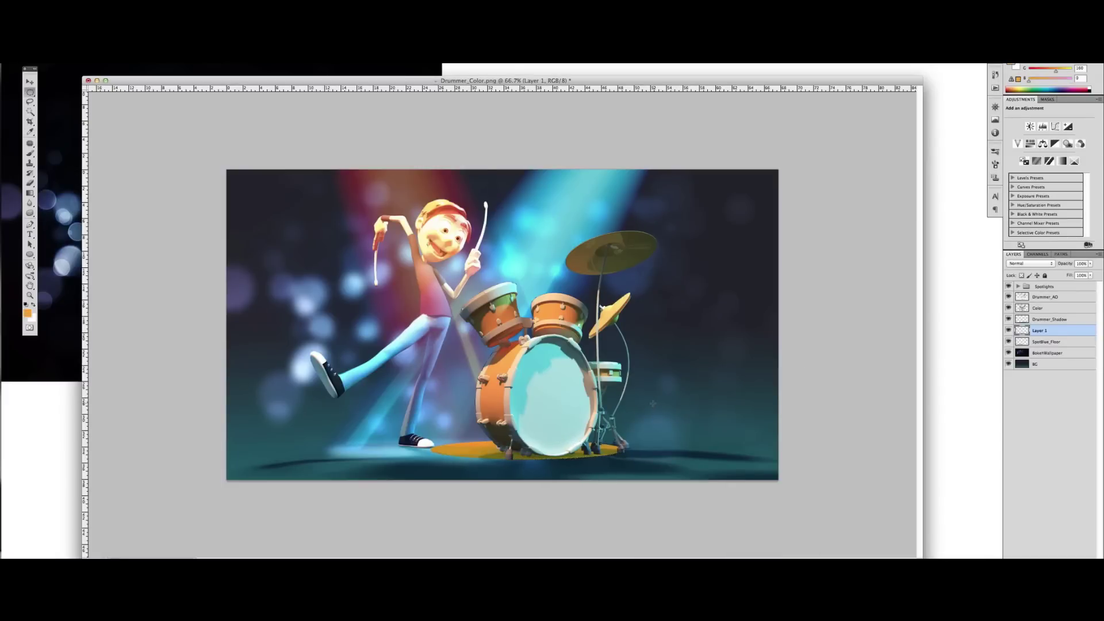
- Blur and nudge the orange ellipse, blending it Linear Dodge (Add) at about 68% opacity
key("ctrl+t")
left_click(179, 58)
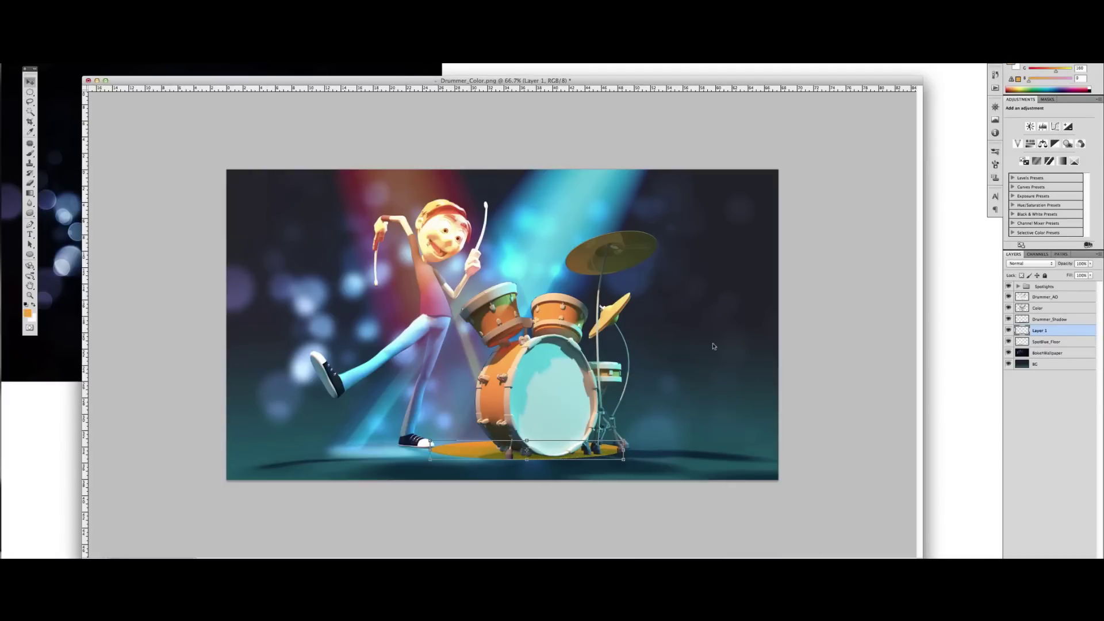
key("Down")
key("Down")
key("Down")
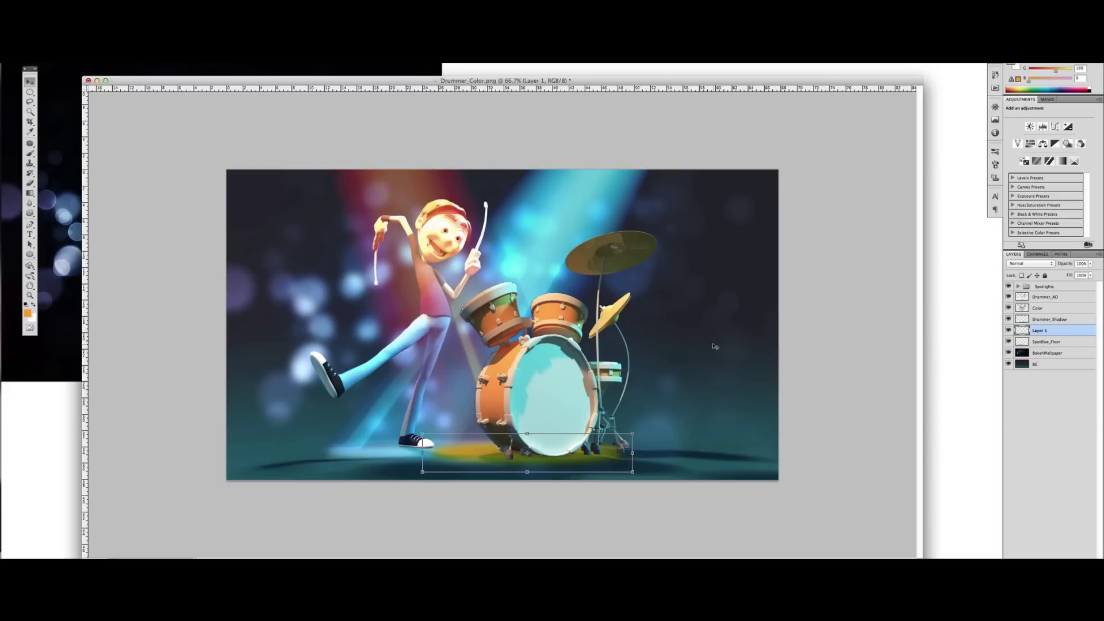
key("Right")
key("Right")
key("Right")
left_click(1033, 264)
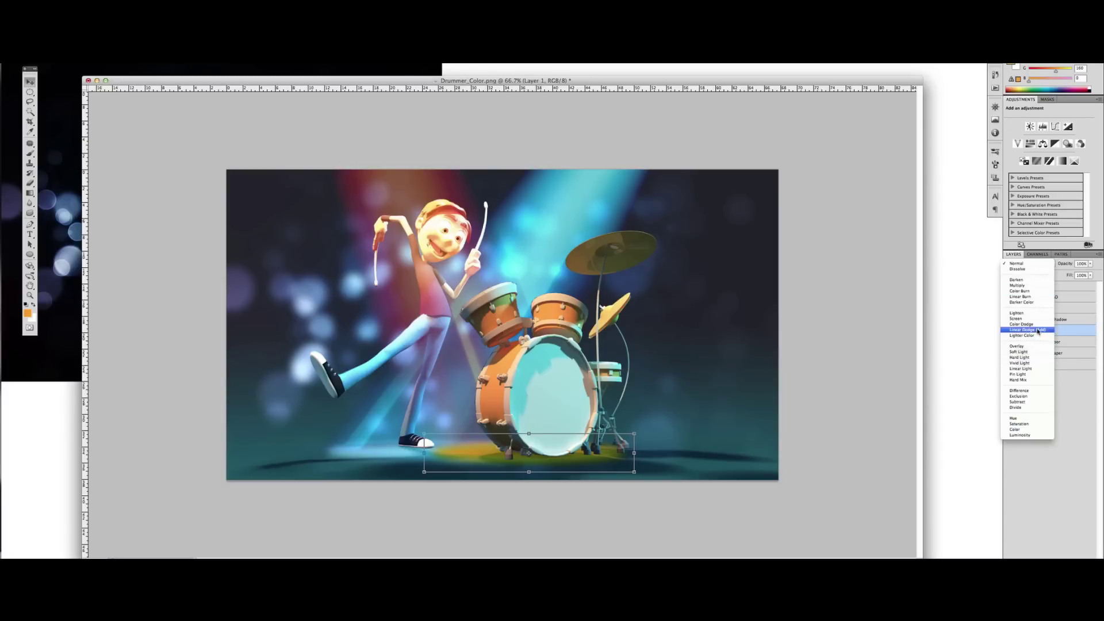
left_click(1029, 330)
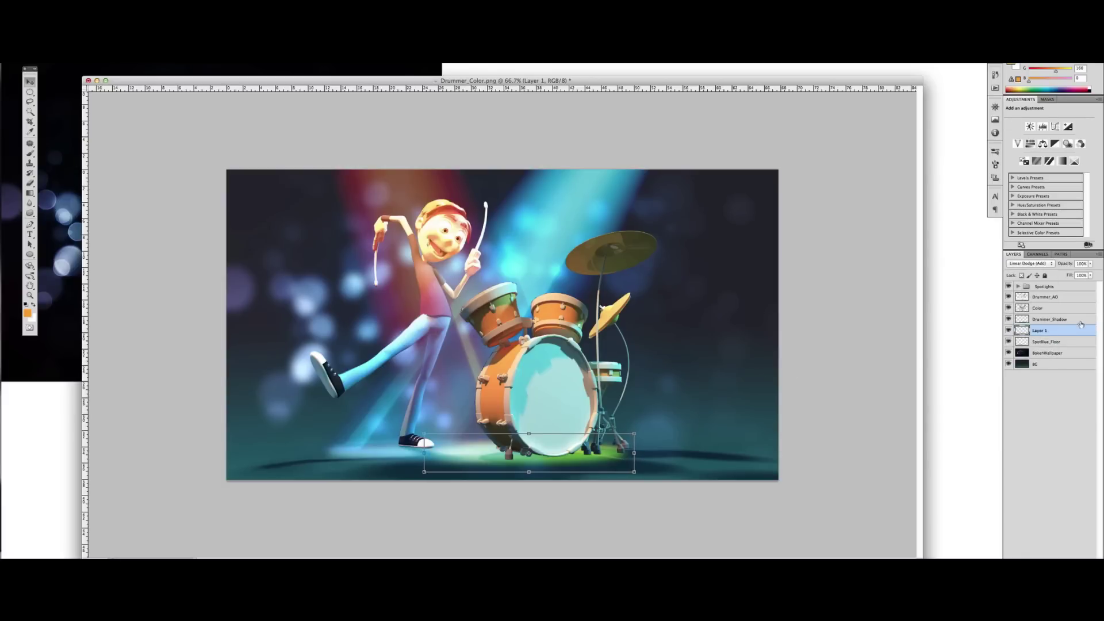
left_click(1090, 264)
left_click_drag(1091, 274, 1078, 274)
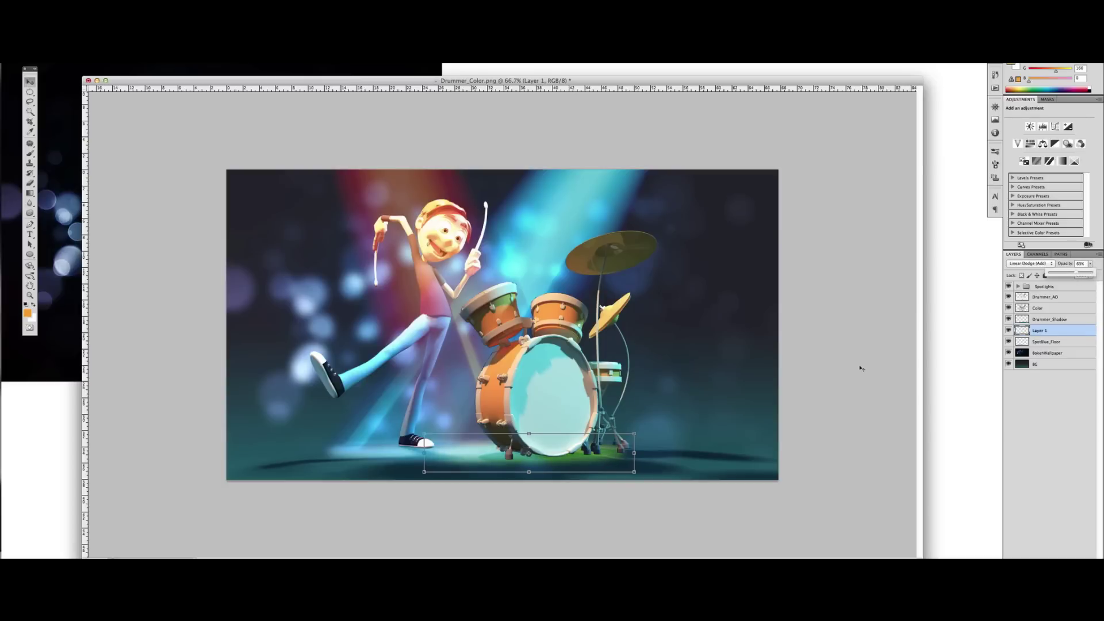
- Shift the orange glow's hue to -24 and raise its opacity to about 79%
key("ctrl+l")
left_click(812, 282)
key("ctrl+u")
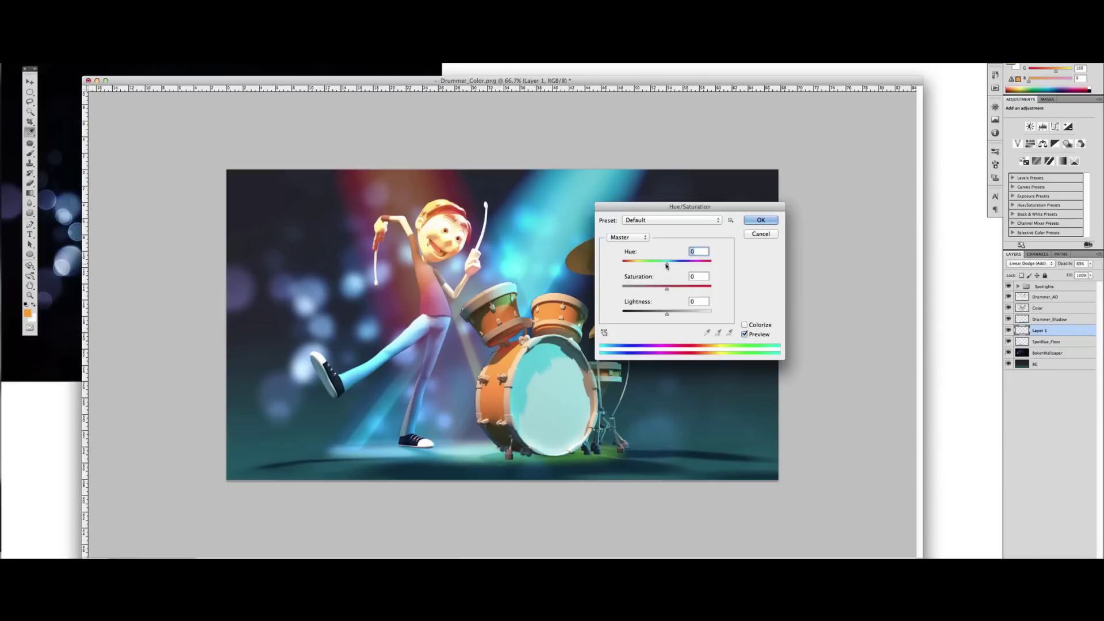
left_click_drag(667, 264, 656, 265)
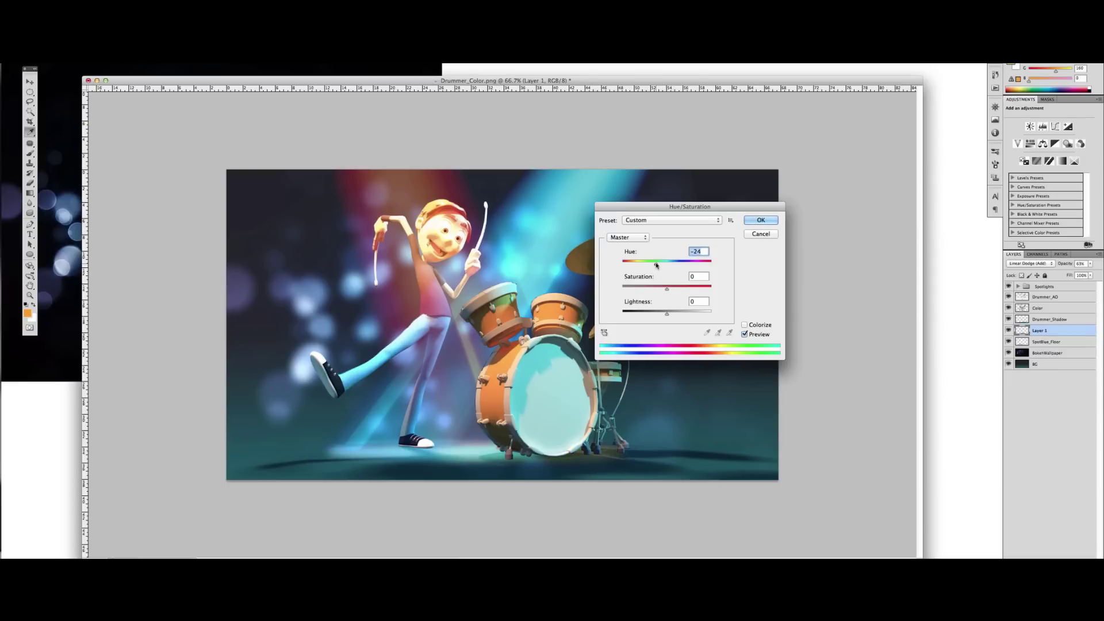
left_click(757, 221)
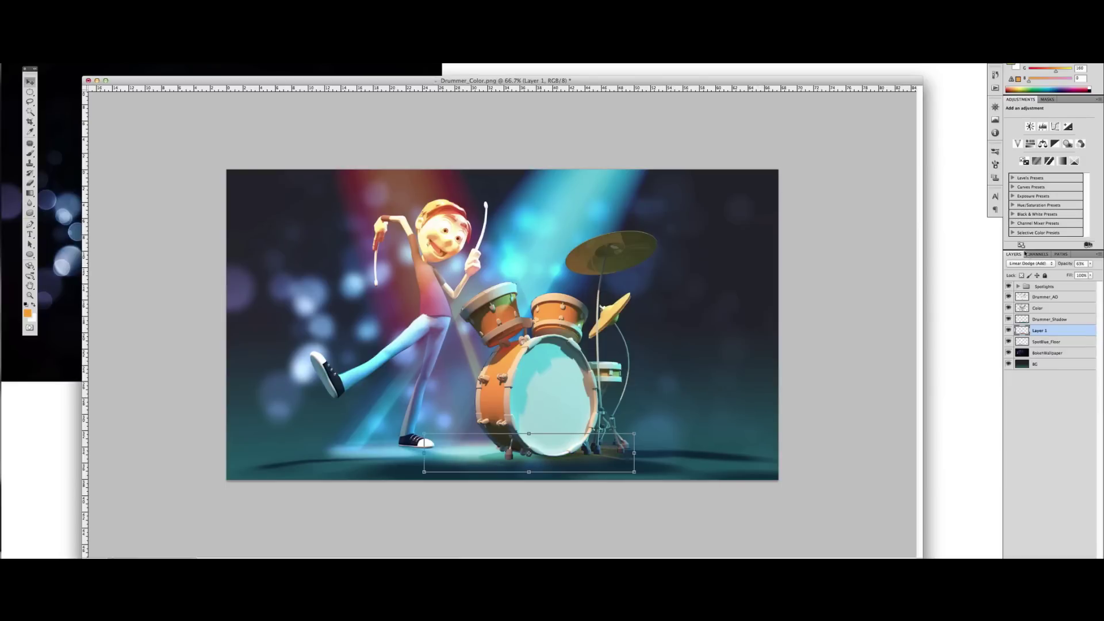
left_click(1092, 263)
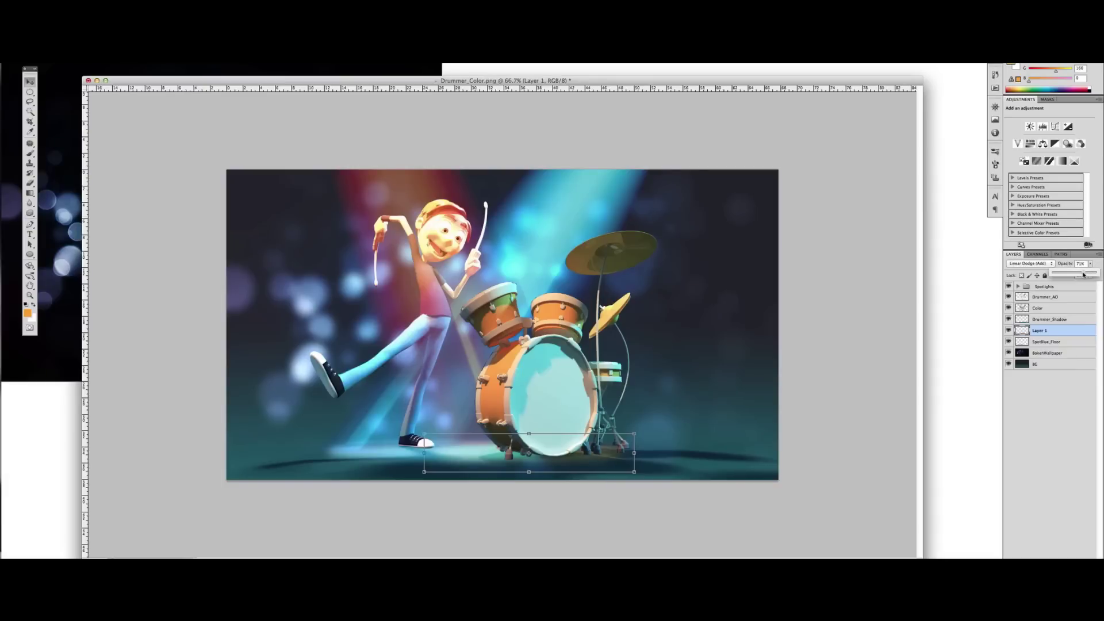
left_click_drag(1083, 274, 1087, 275)
- Rename the orange glow layer SpotOrange_Floor
left_click(860, 301)
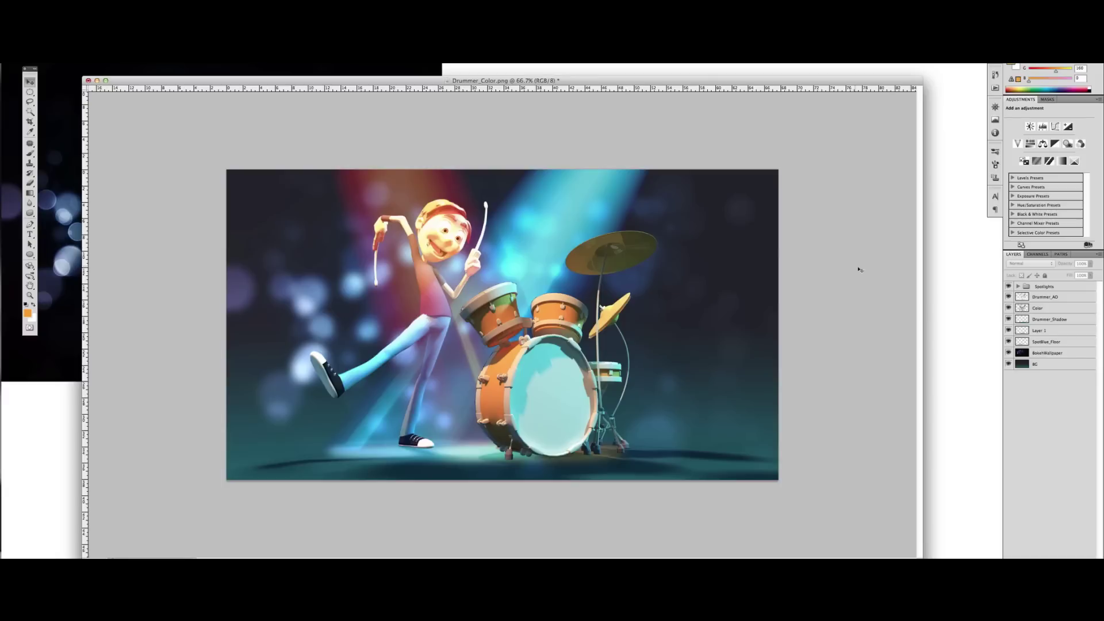
left_click(1041, 332)
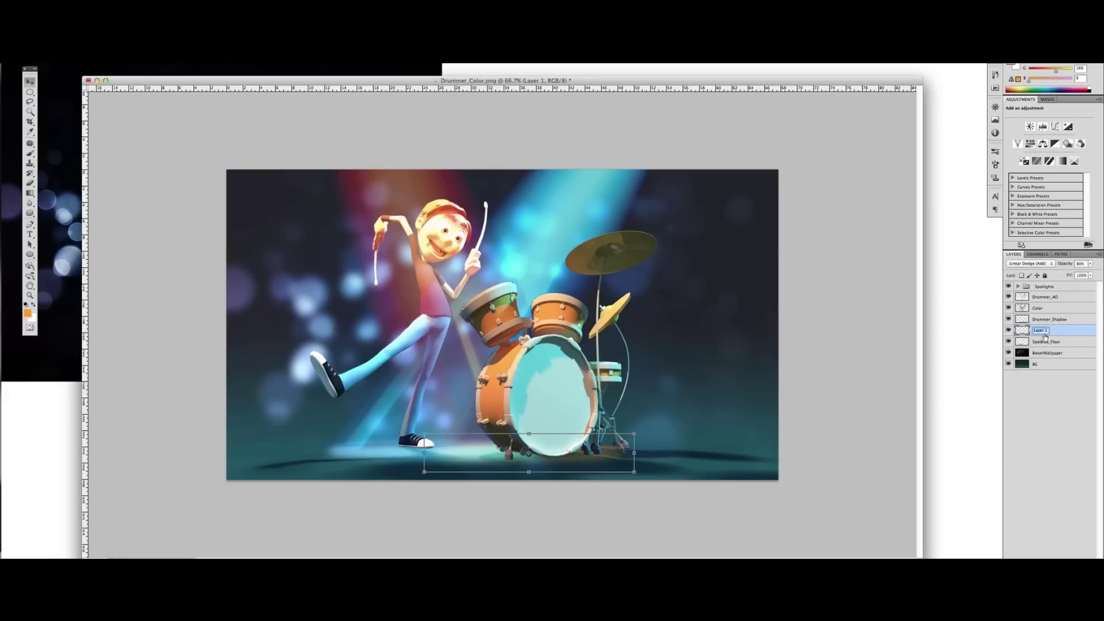
type("SpotOrange_Fl")
type("oor")
- Confirm the SpotOrange_Floor name and save a layered Drummer_Color.psd to the Desktop
key("Return")
left_click(858, 254)
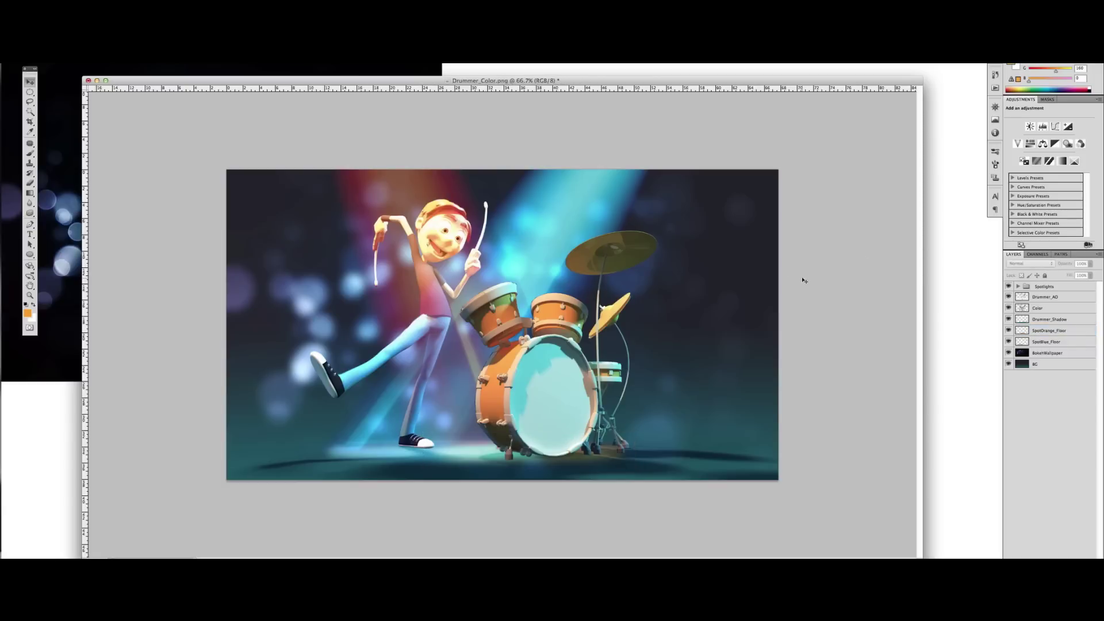
key("ctrl+shift+s")
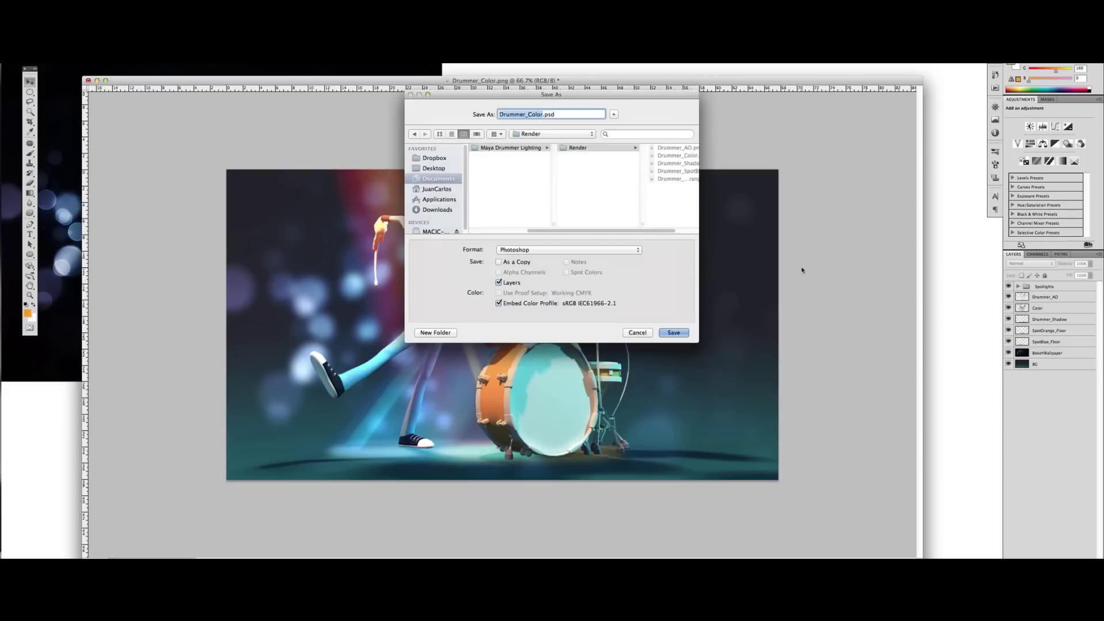
left_click(437, 170)
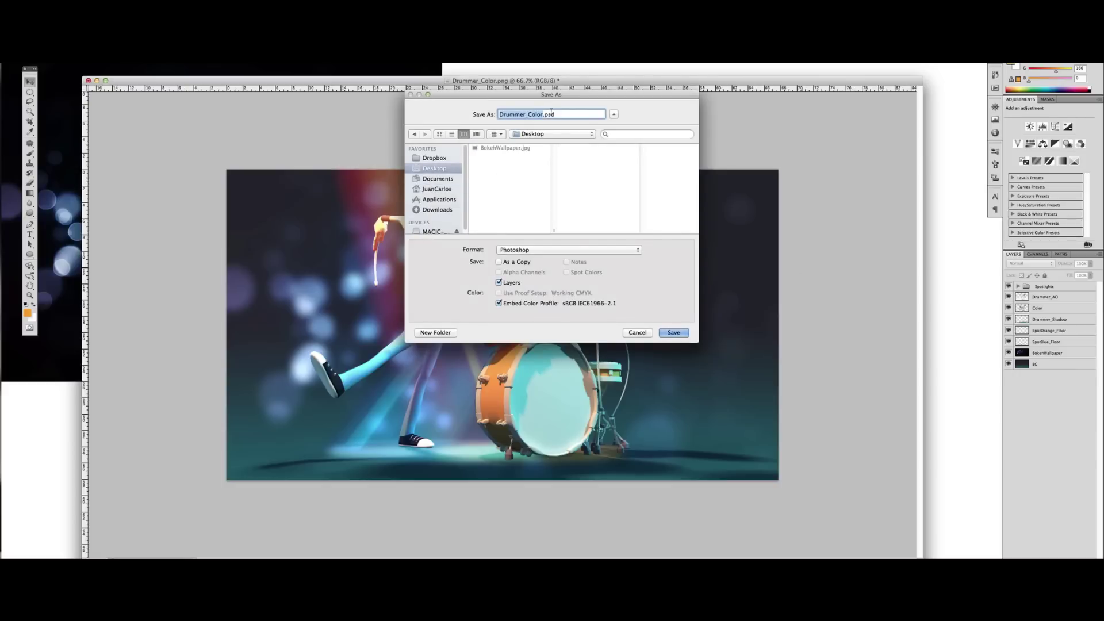
left_click(674, 333)
left_click(662, 267)
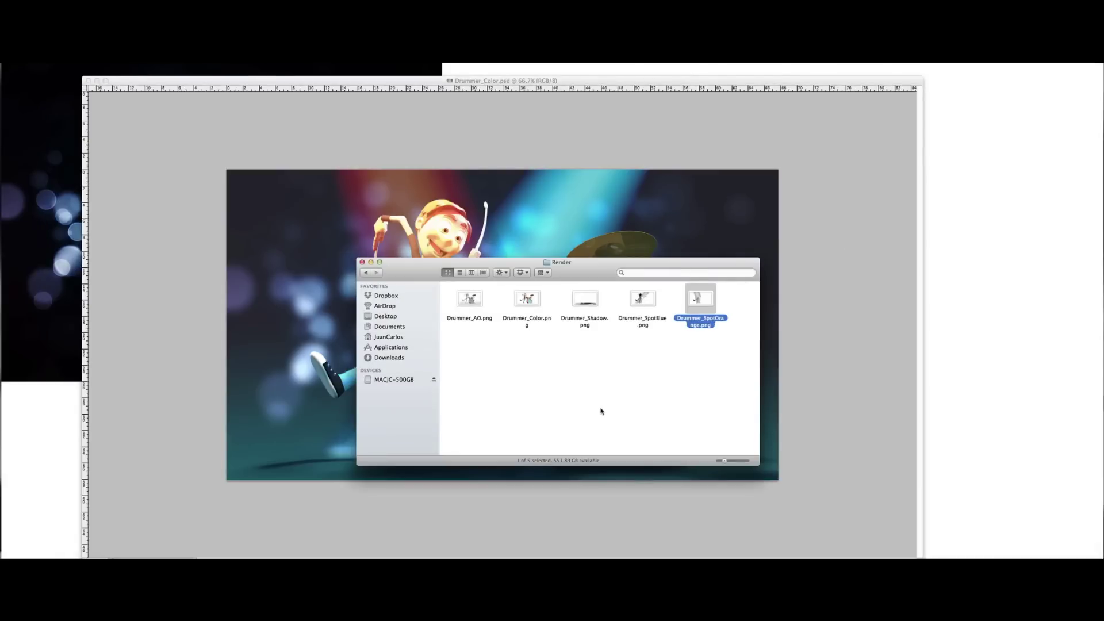
key("super+Up")
key("space")
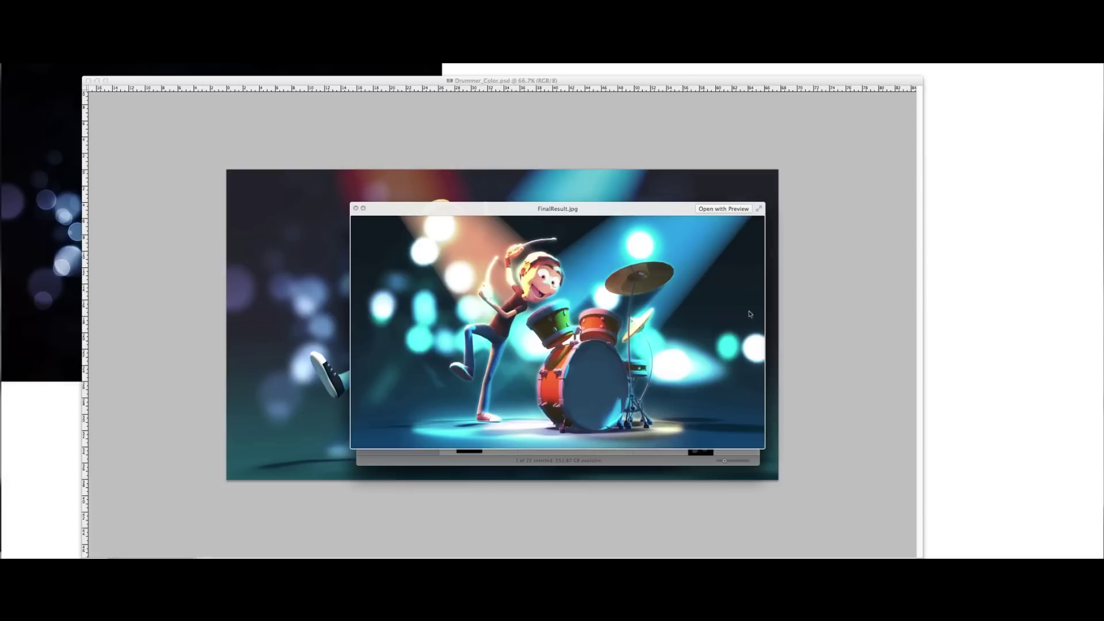
left_click(817, 307)
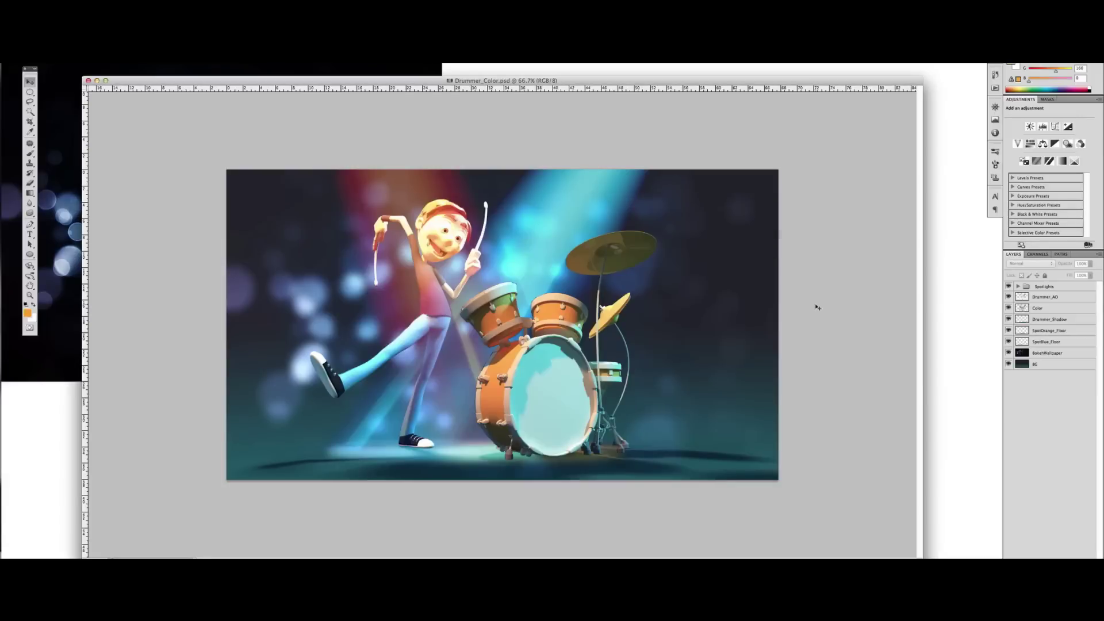
- Duplicate the Color layer and give the copy a 5.1-pixel Gaussian Blur
left_click(1038, 308)
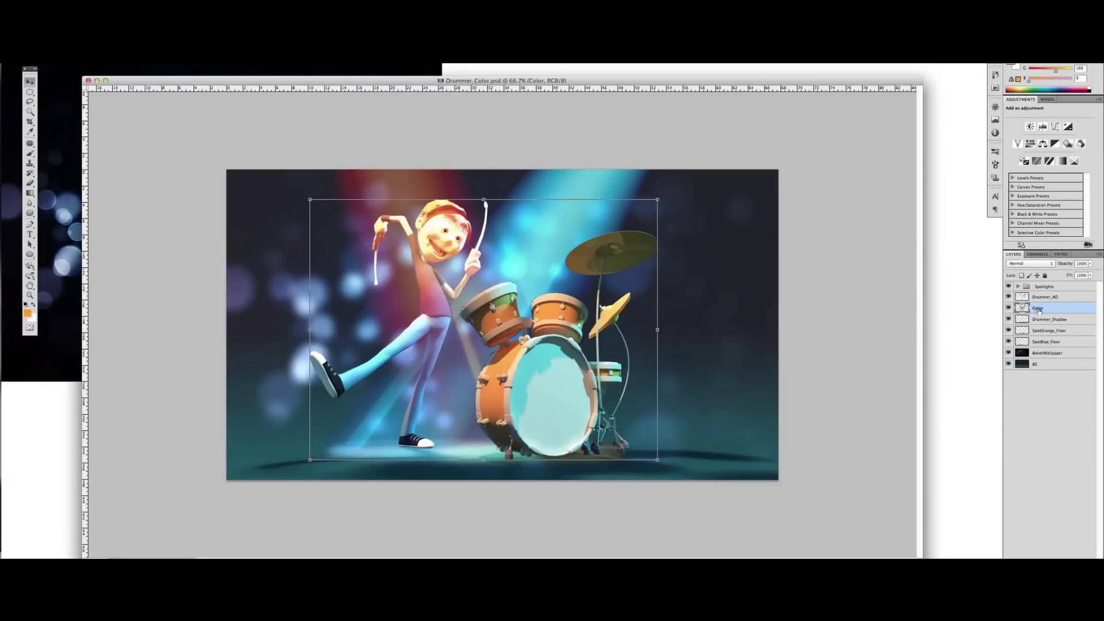
left_click_drag(1037, 309, 1041, 320)
left_click(1009, 308)
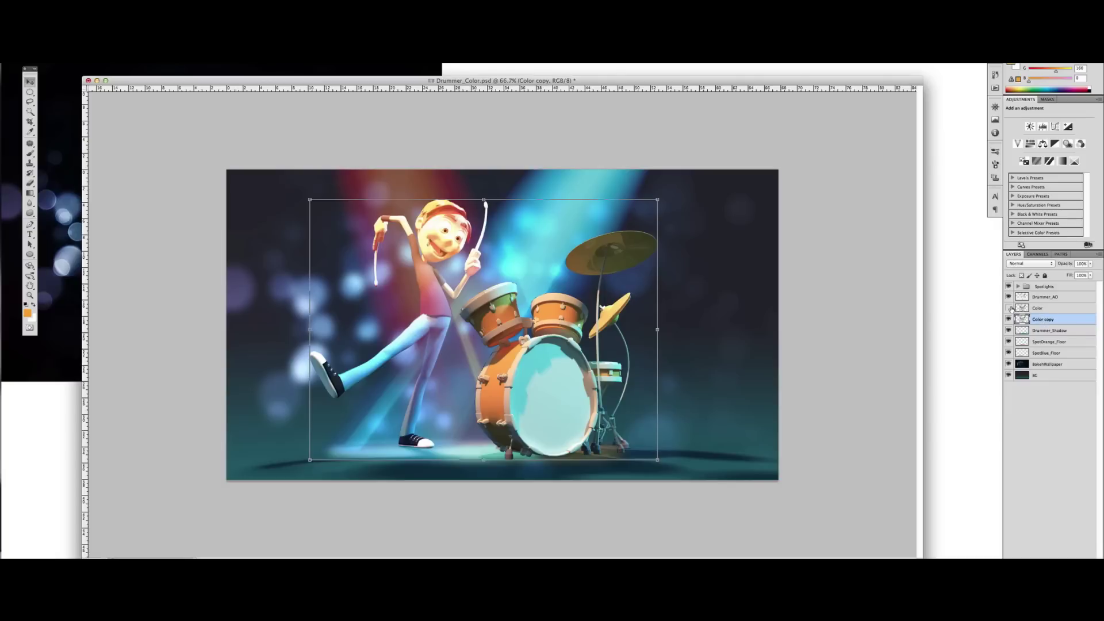
left_click(190, 62)
mouse_move(216, 97)
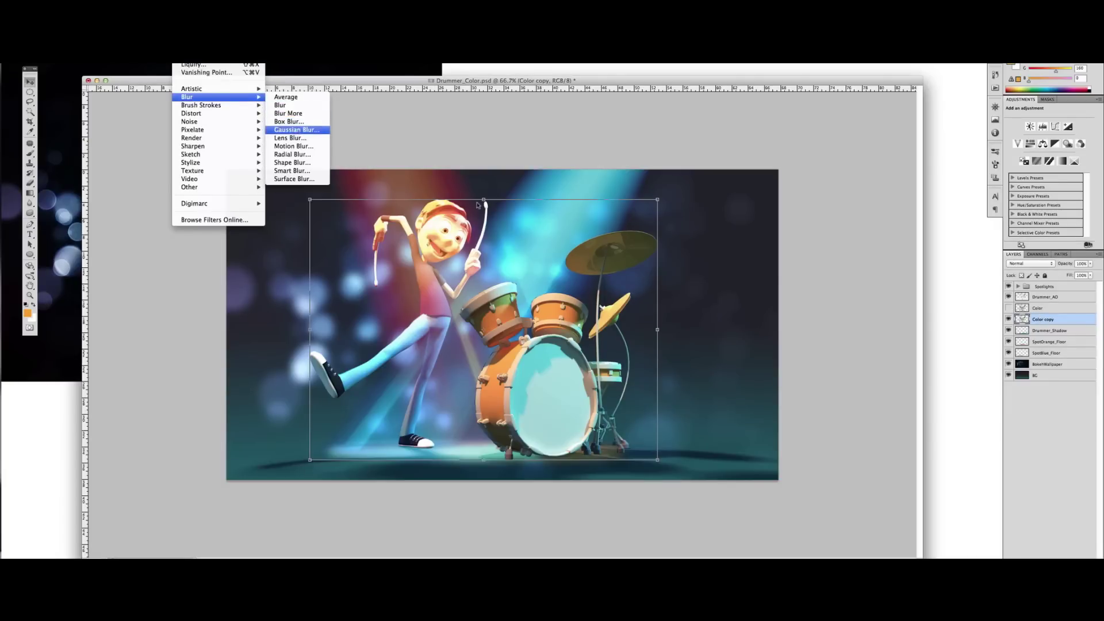
left_click(297, 130)
left_click_drag(810, 418, 803, 415)
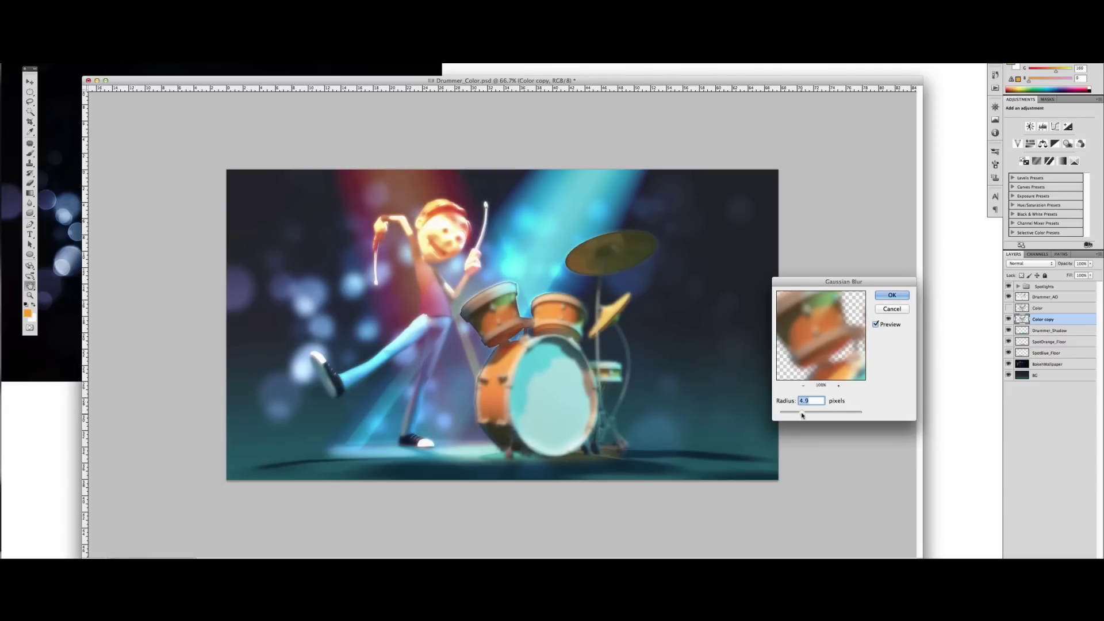
left_click_drag(802, 415, 804, 415)
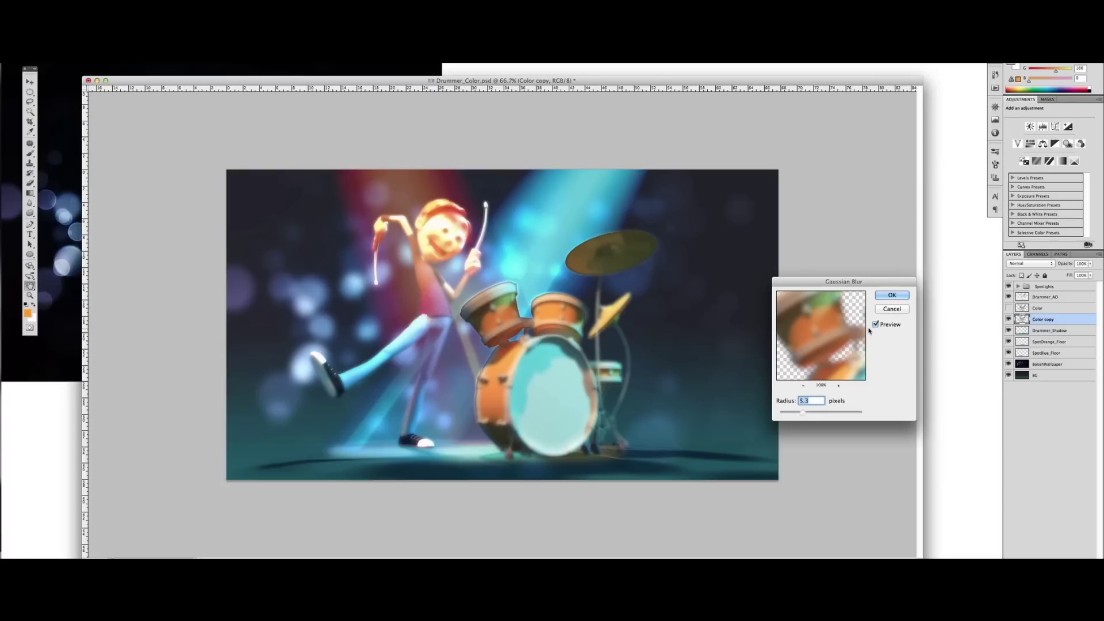
left_click(891, 295)
- Set Color copy to Linear Dodge (Add) at about 76% opacity
key("v")
left_click(1008, 309)
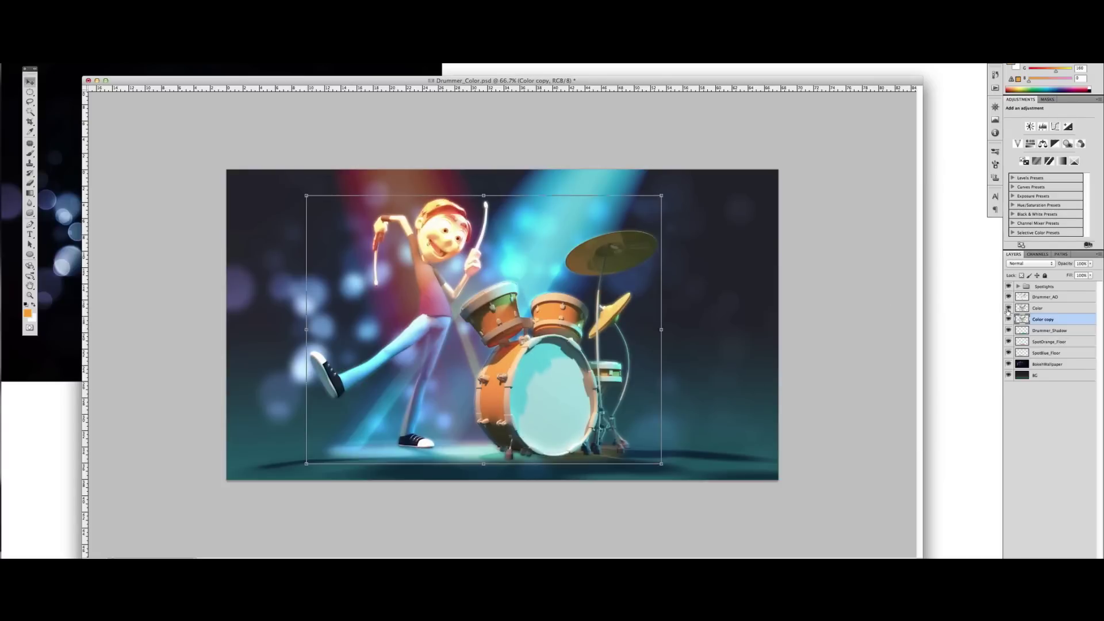
left_click(1009, 320)
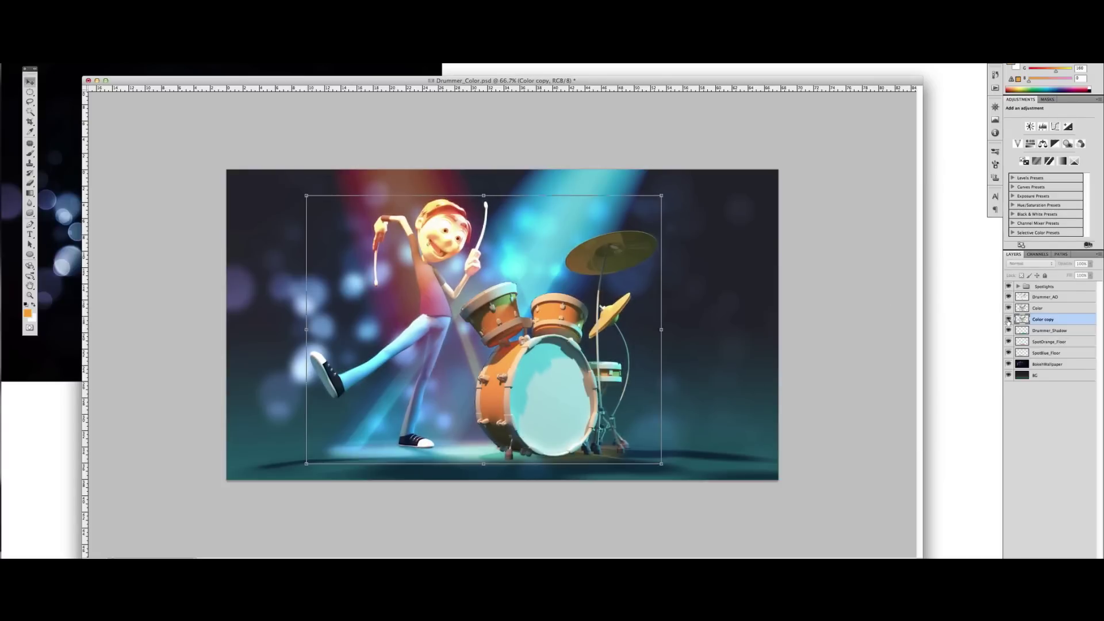
left_click(1009, 320)
left_click(1009, 320)
left_click(1008, 320)
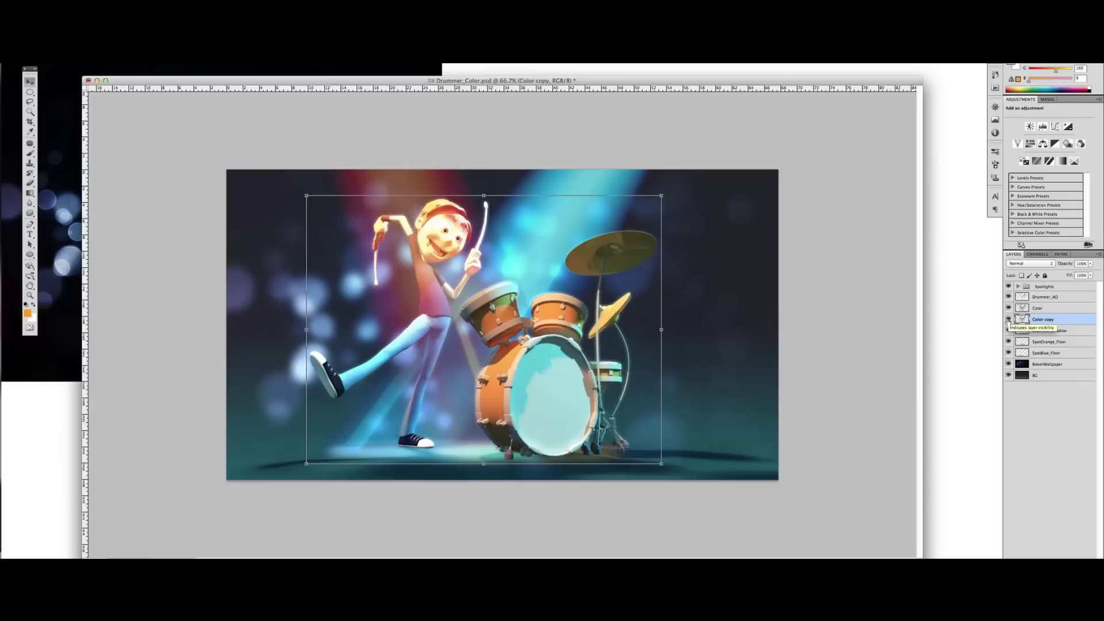
left_click(1008, 320)
left_click(1008, 320)
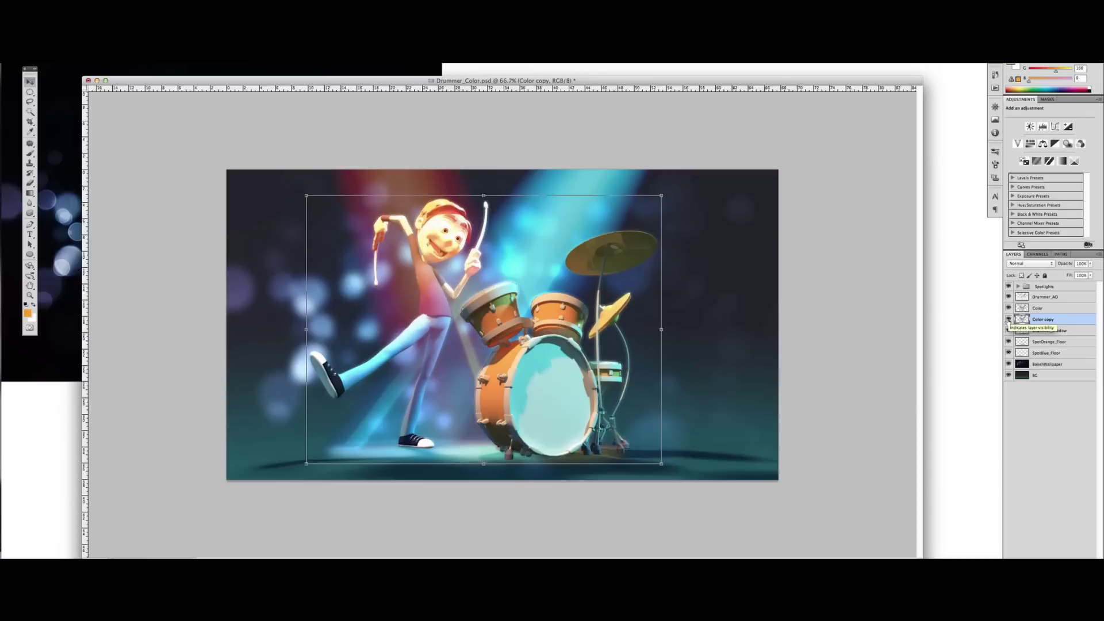
left_click(1051, 266)
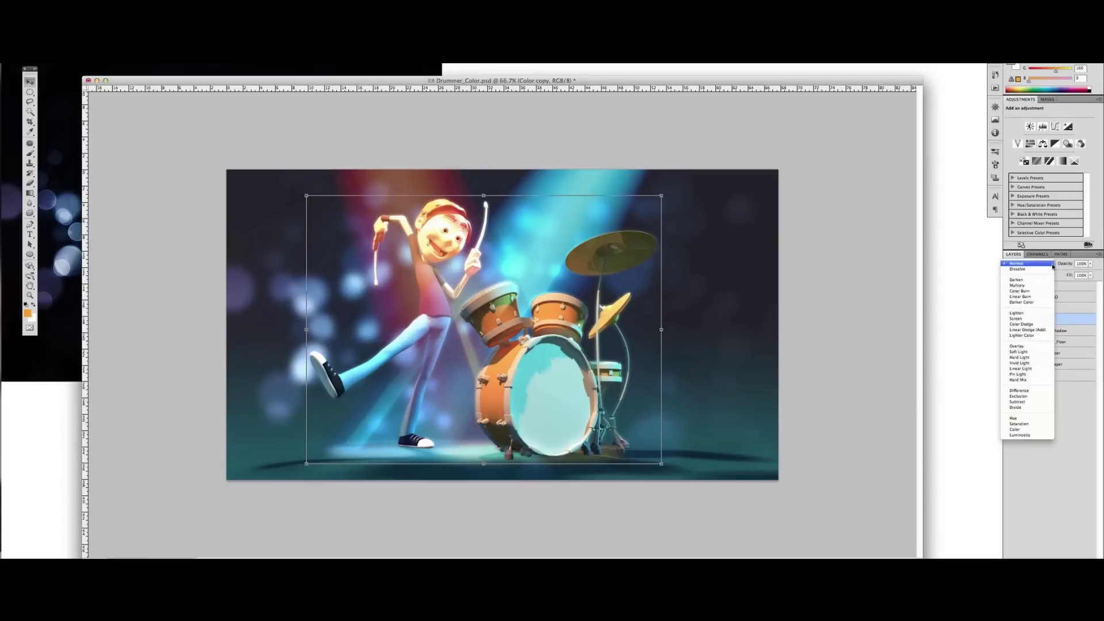
left_click(1037, 331)
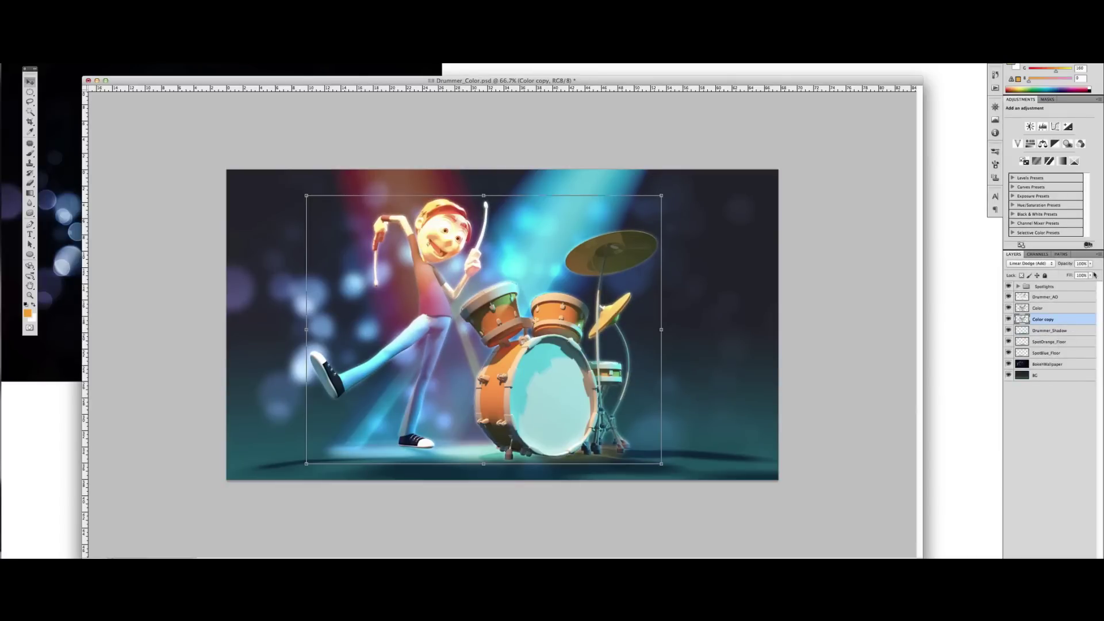
left_click_drag(1090, 264, 1082, 275)
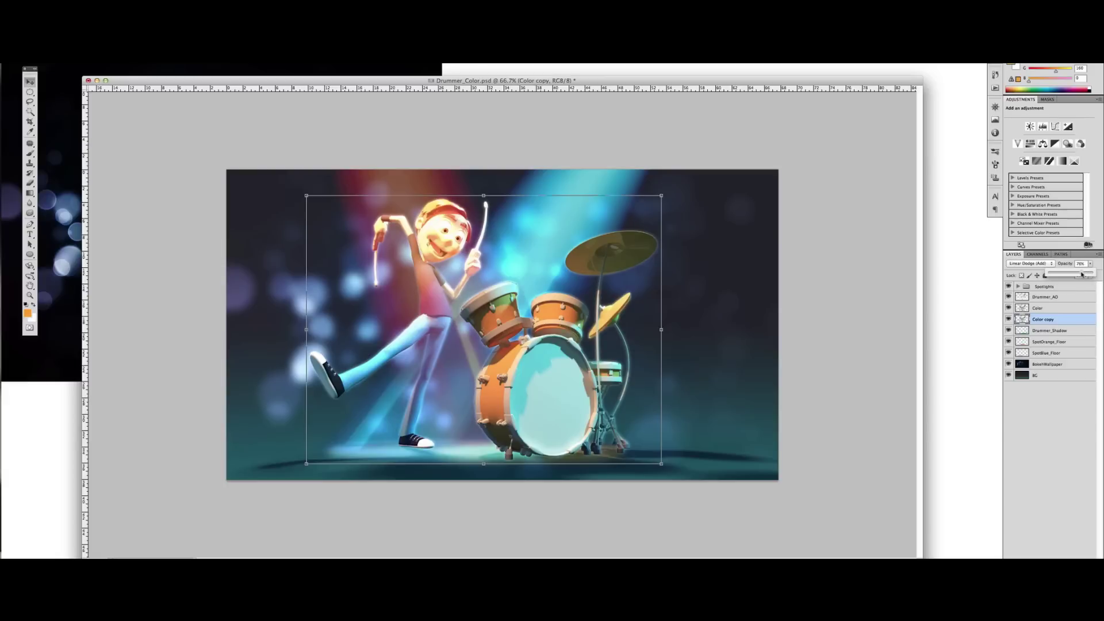
left_click(861, 277)
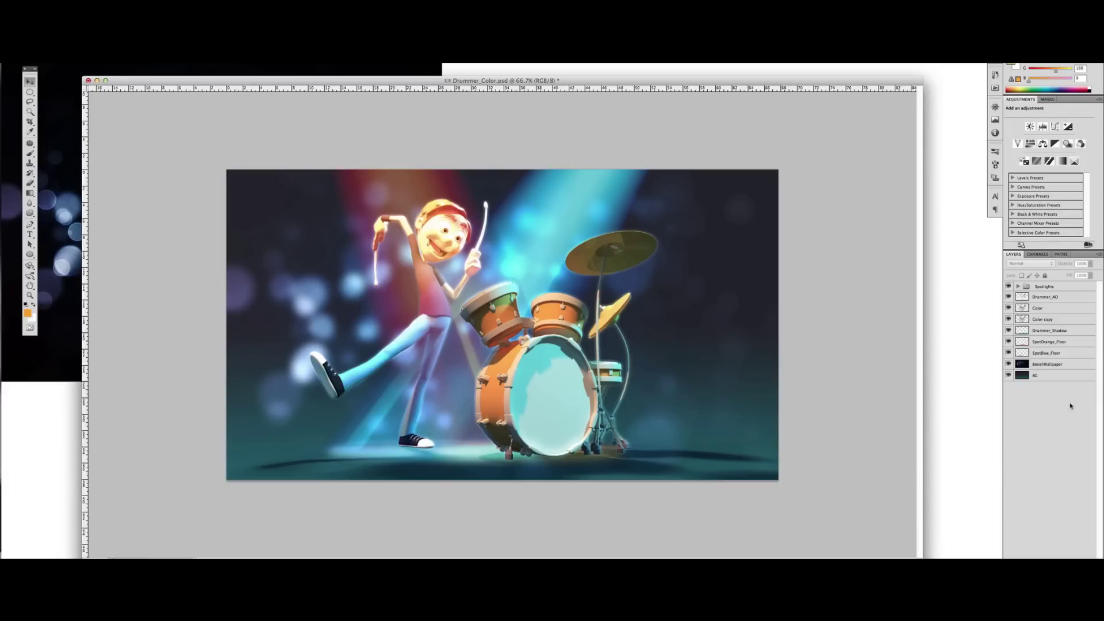
- Add a new layer named Floor above BokehWallpaper
left_click(1043, 365)
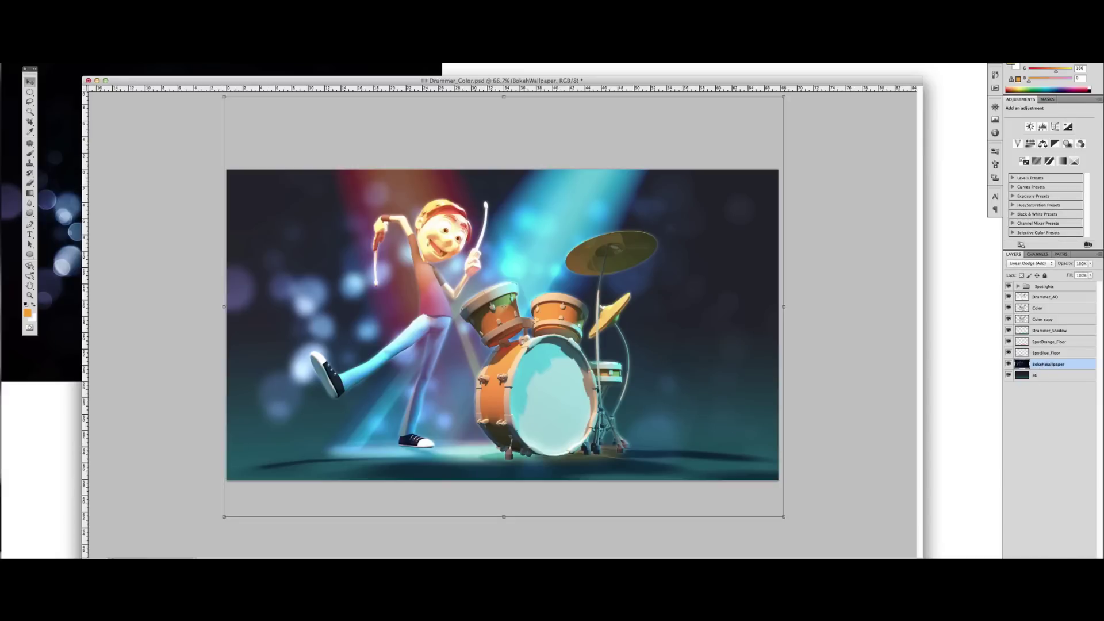
key("ctrl+shift+alt+n")
double_click(1040, 364)
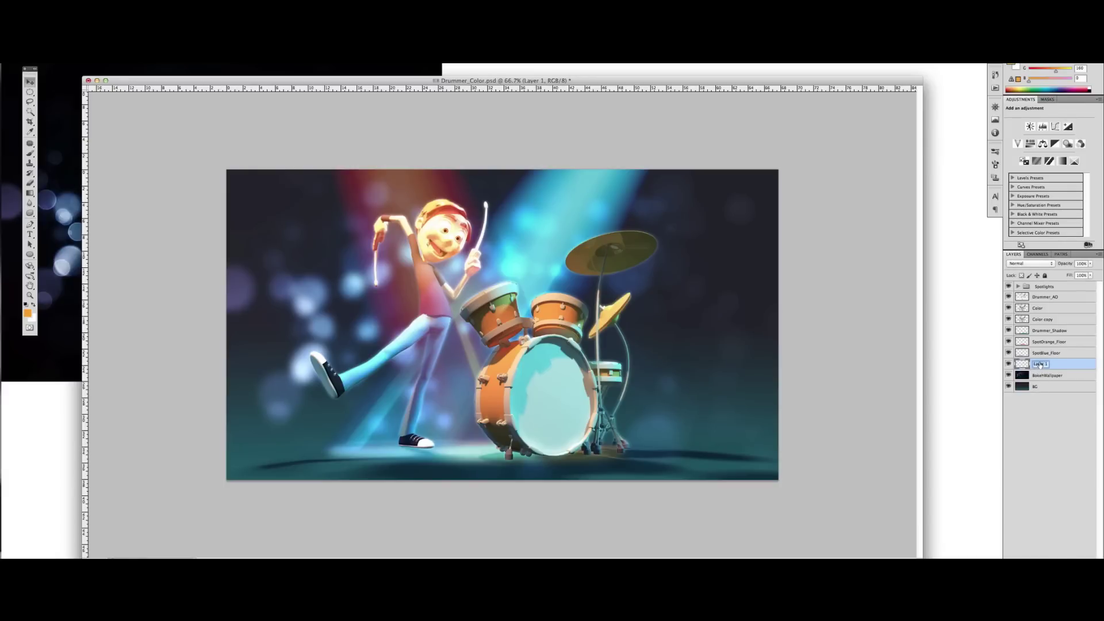
type("Floor")
key("Return")
- Fill a wide floor ellipse with dark teal sampled from the image
key("m")
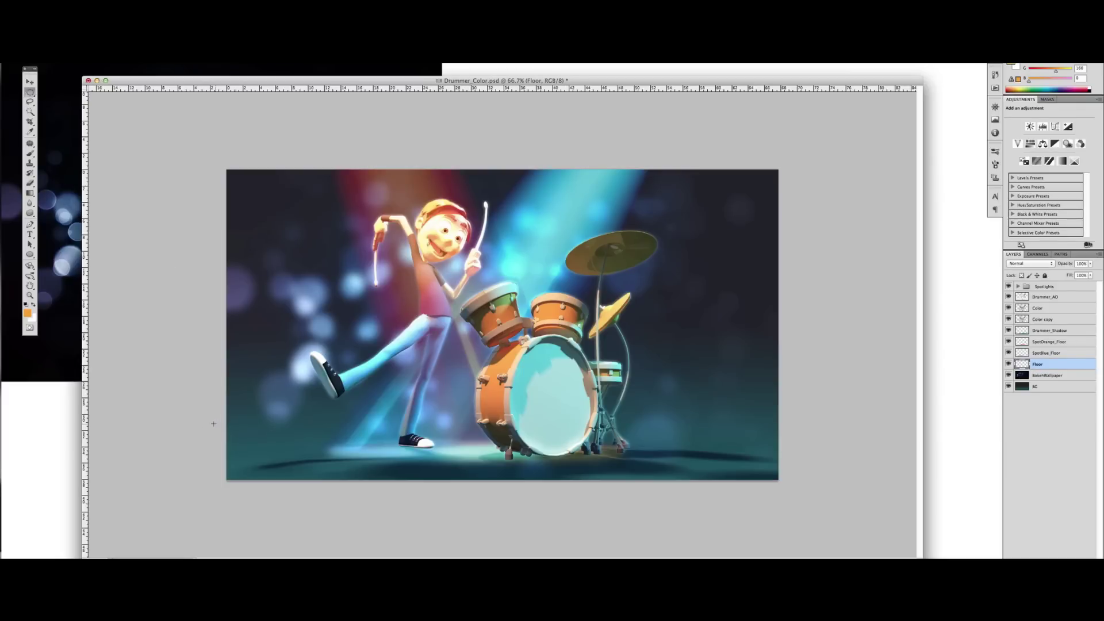
left_click_drag(813, 527, 812, 527)
left_click(27, 313)
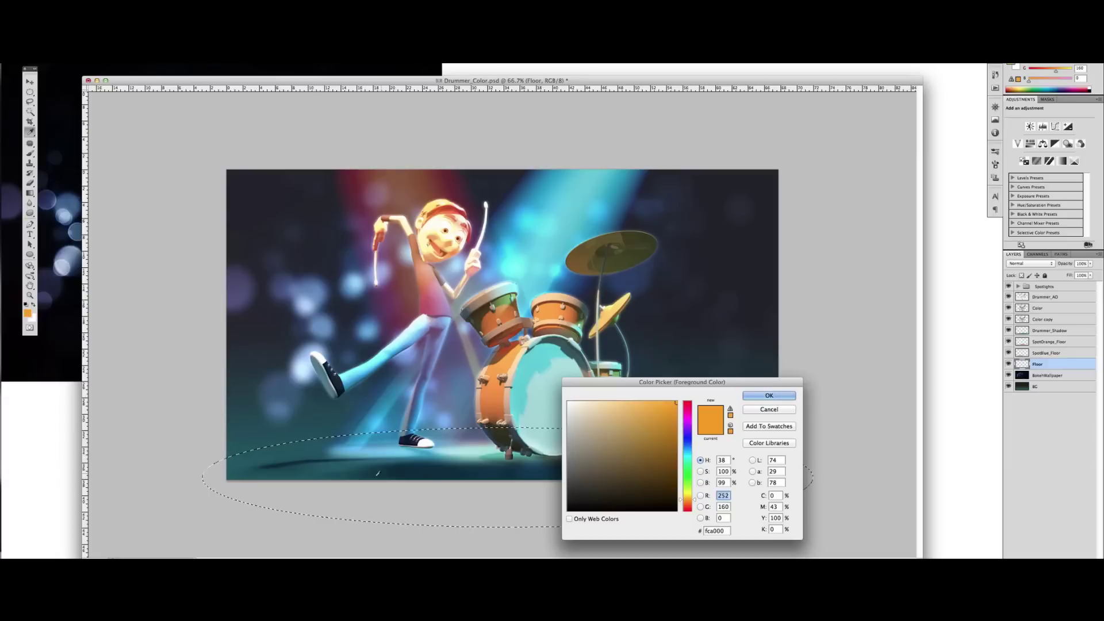
left_click(248, 469)
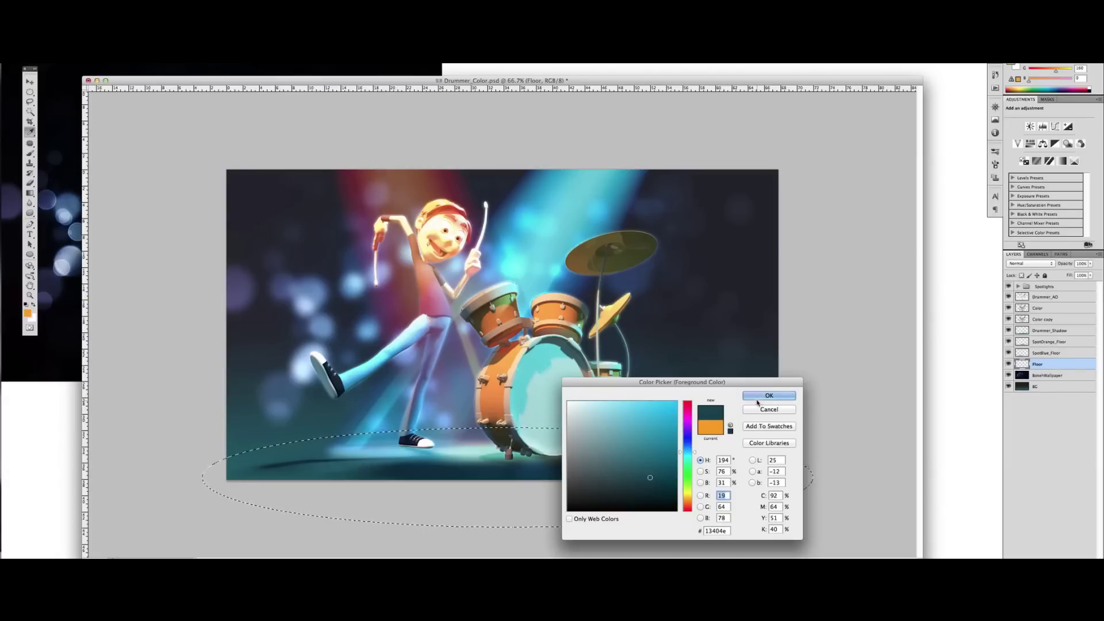
left_click(769, 395)
key("alt+BackSpace")
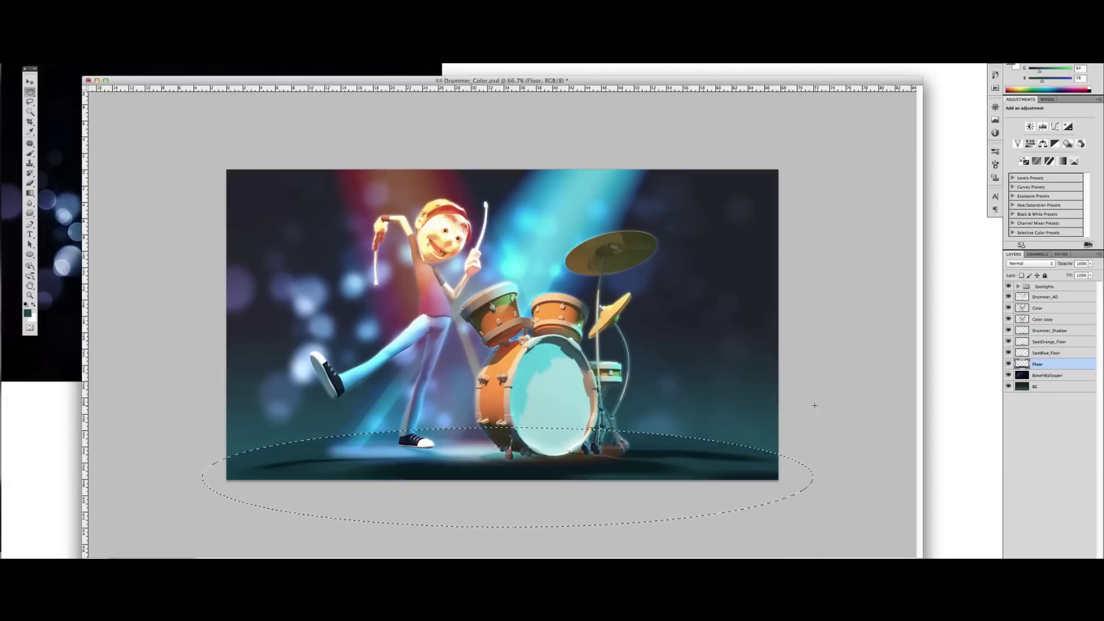
key("ctrl+d")
- Soften the floor with a 10.6-pixel Gaussian Blur
left_click(183, 61)
mouse_move(188, 97)
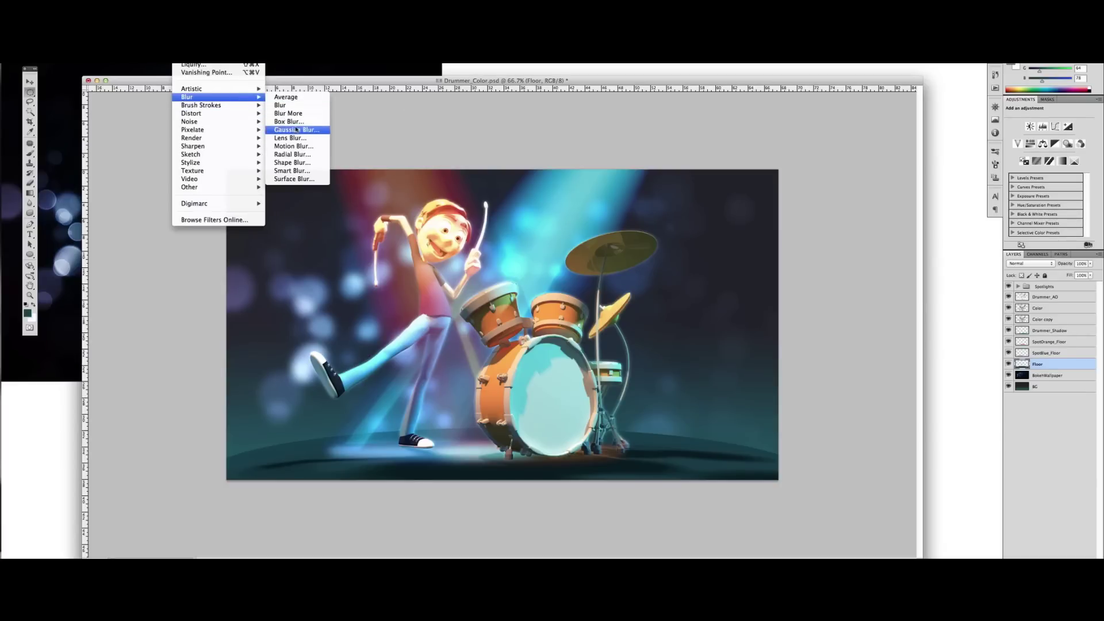
left_click(296, 130)
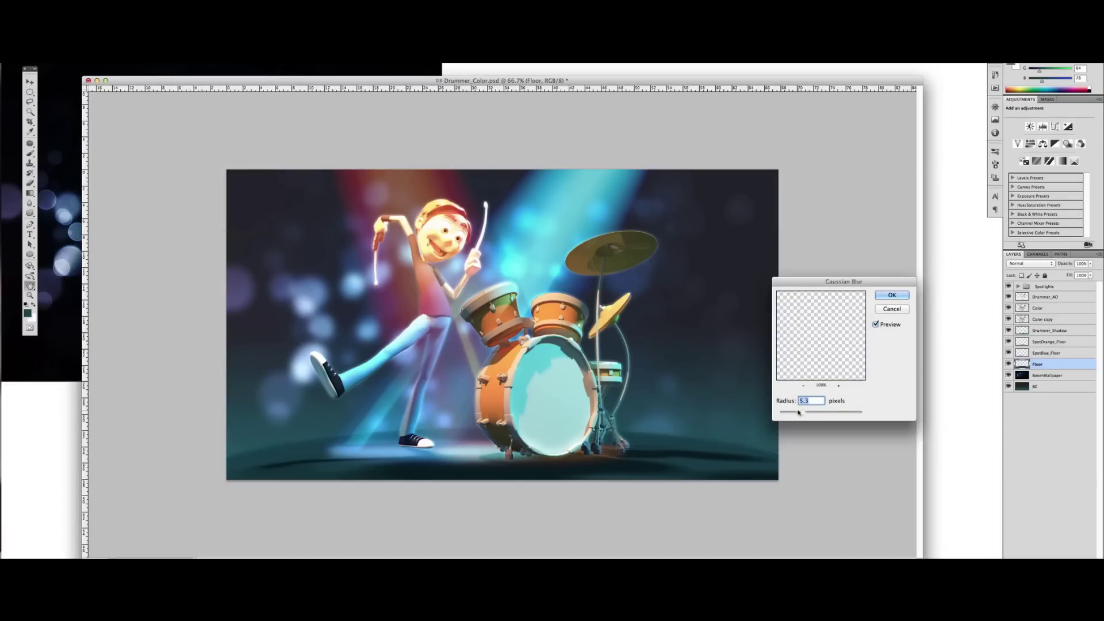
left_click_drag(798, 412, 814, 415)
left_click(892, 295)
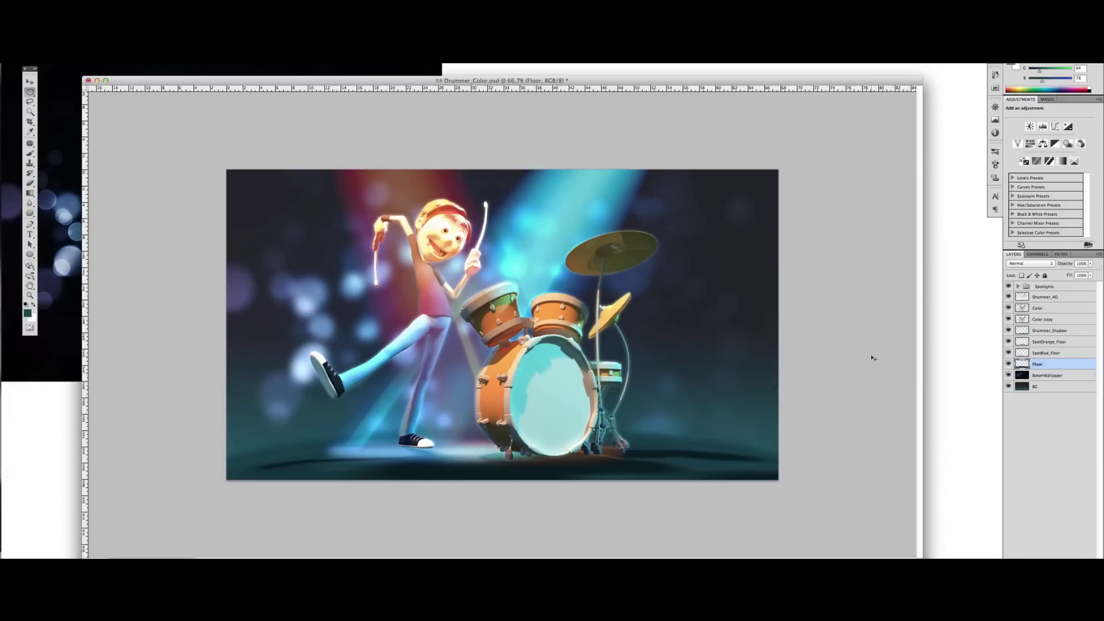
- Darken the Floor layer to Hue/Saturation lightness -25
key("ctrl+u")
left_click_drag(666, 311, 653, 315)
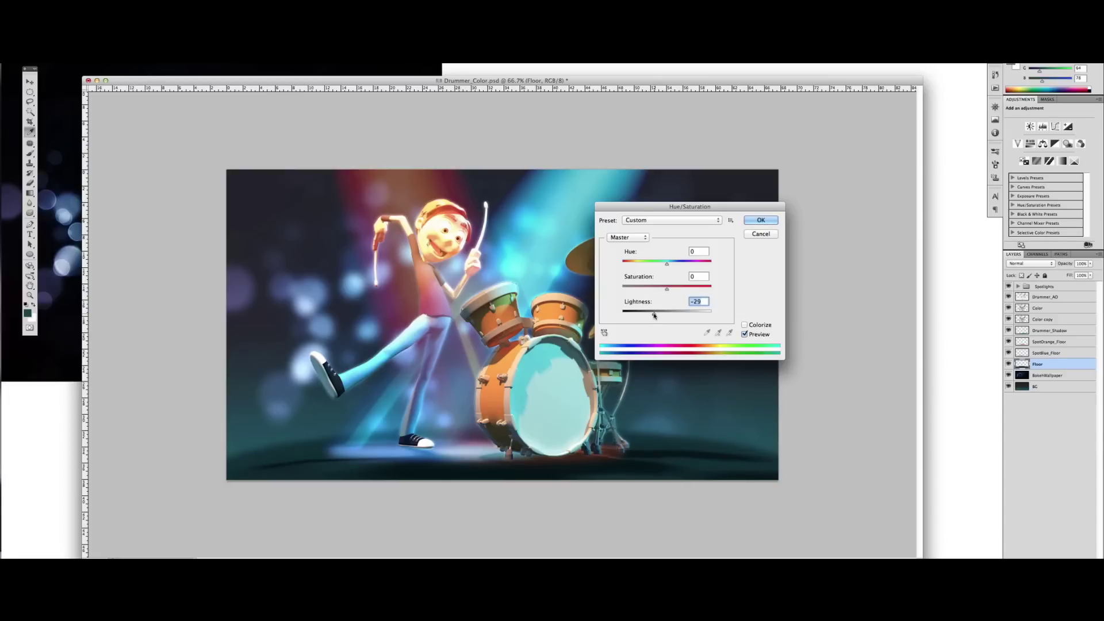
left_click_drag(654, 316, 660, 315)
left_click(760, 220)
- Stretch the Floor layer wider on both sides and preview FinalResult.jpg
key("ctrl+t")
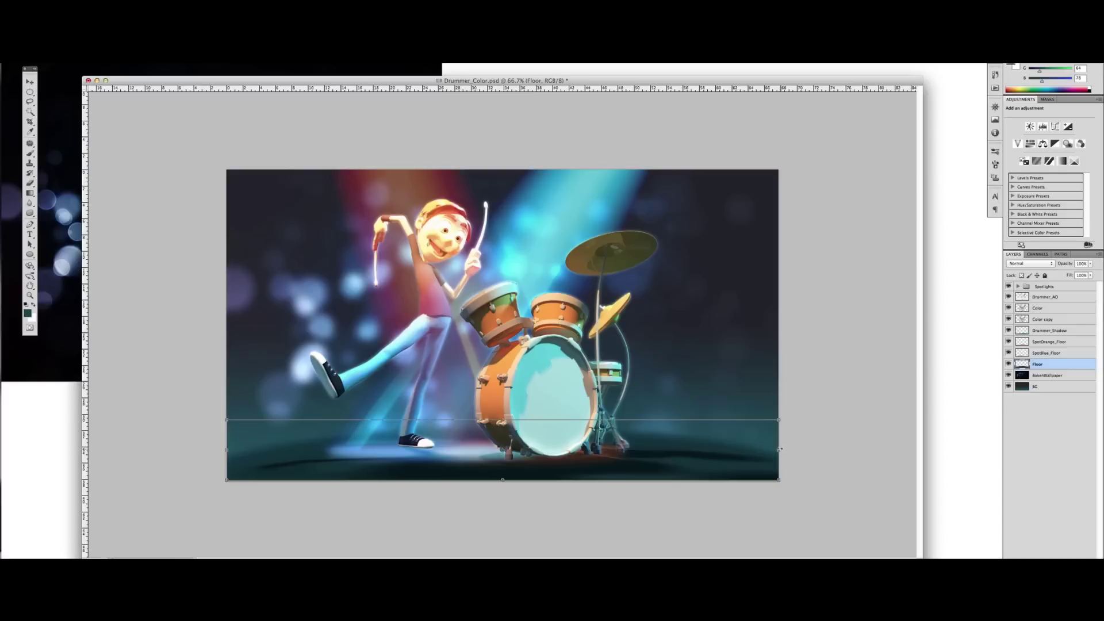
left_click_drag(779, 449, 900, 449)
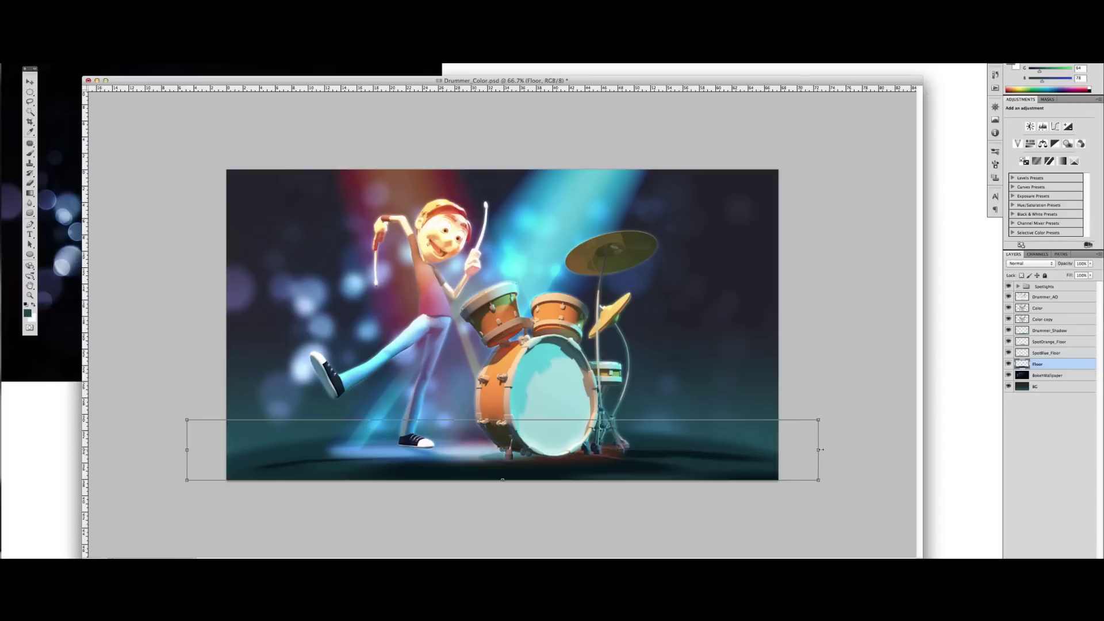
key("v")
left_click(819, 350)
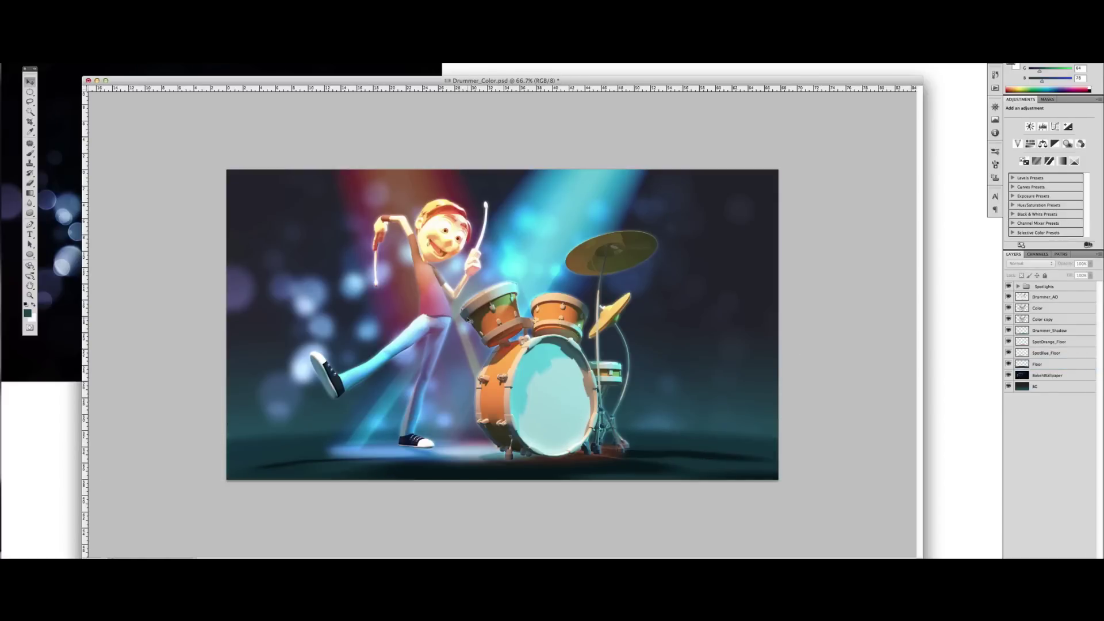
key("space")
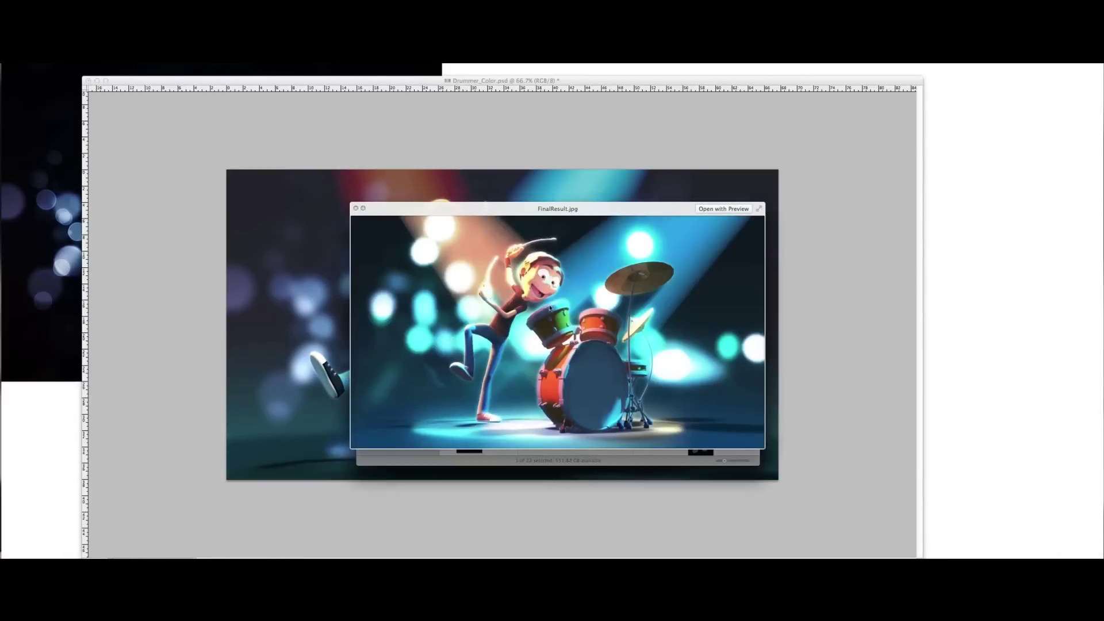
- Close the FinalResult.jpg preview, clear the Spotlights group selection, and list adjustment-layer types
left_click(253, 221)
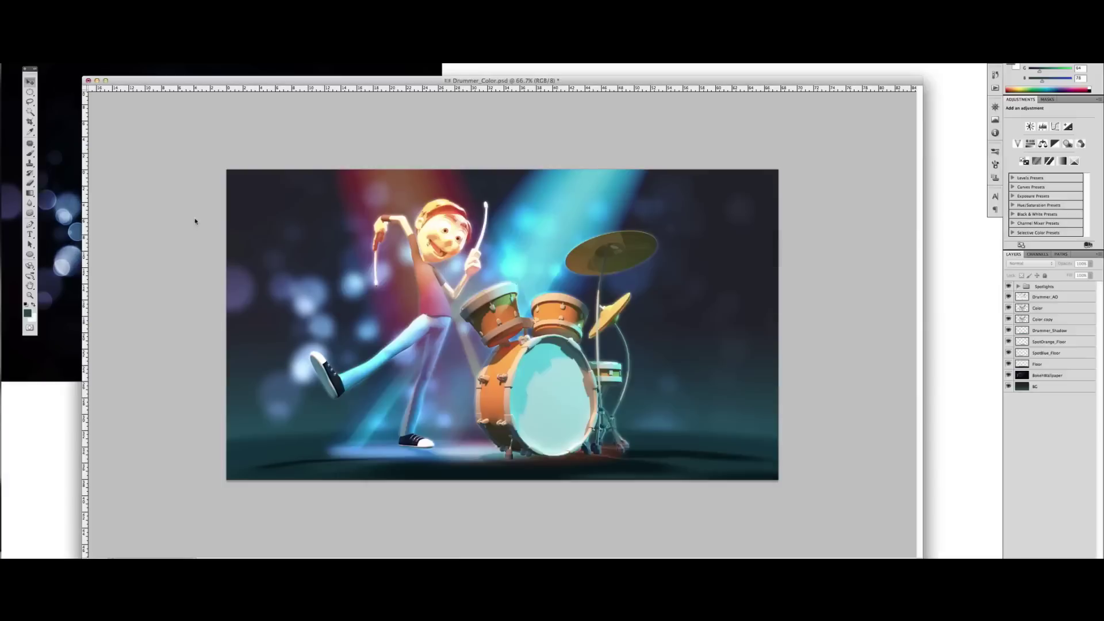
left_click(1047, 286)
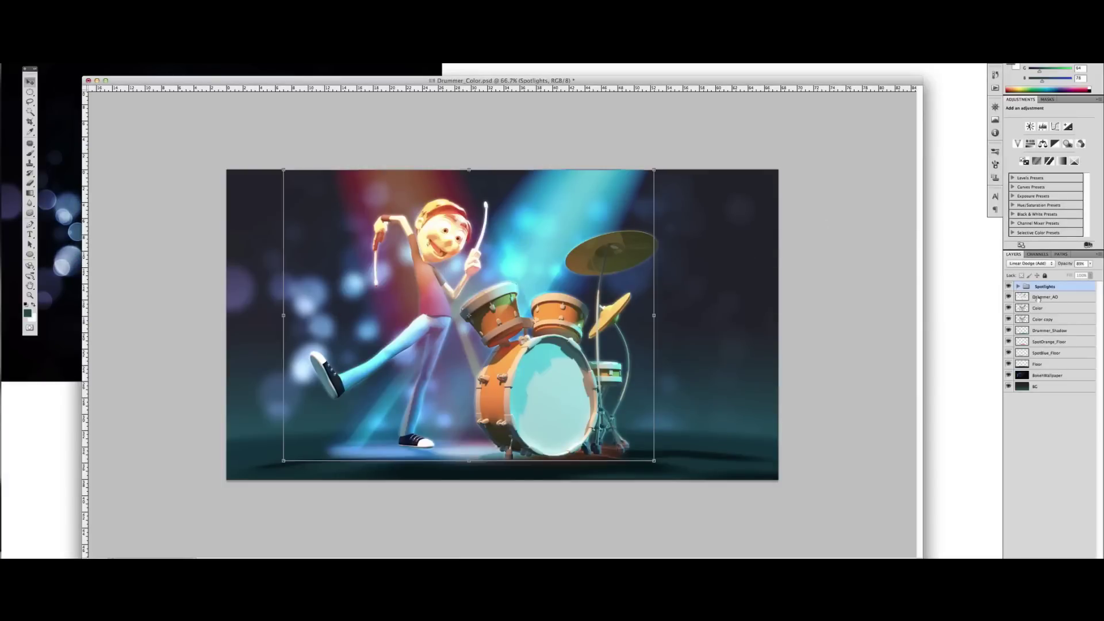
left_click(857, 304)
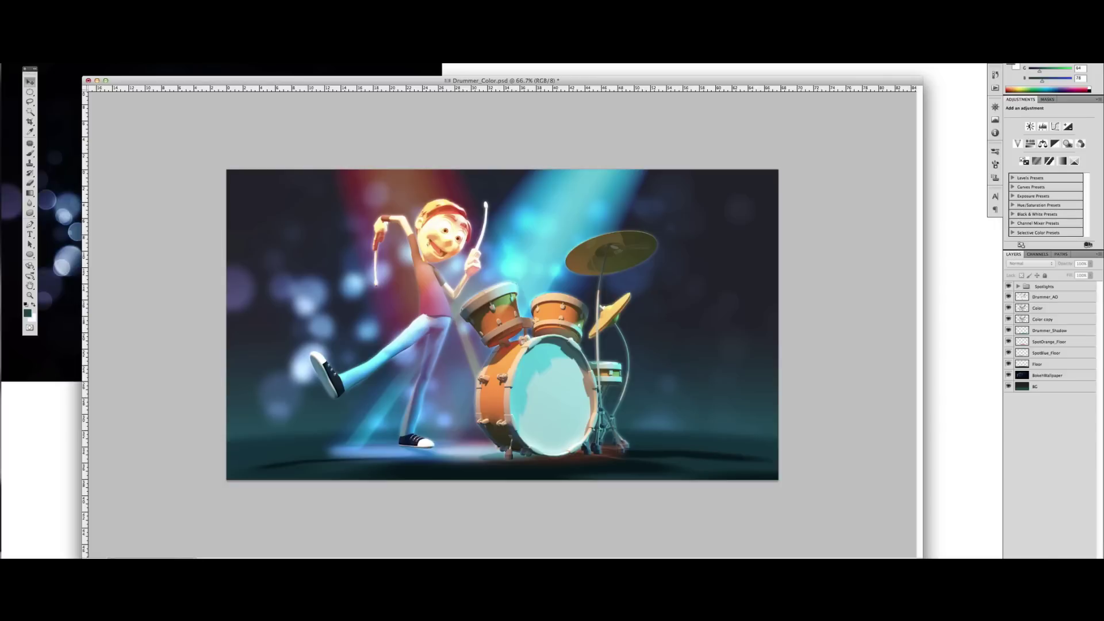
left_click(1029, 564)
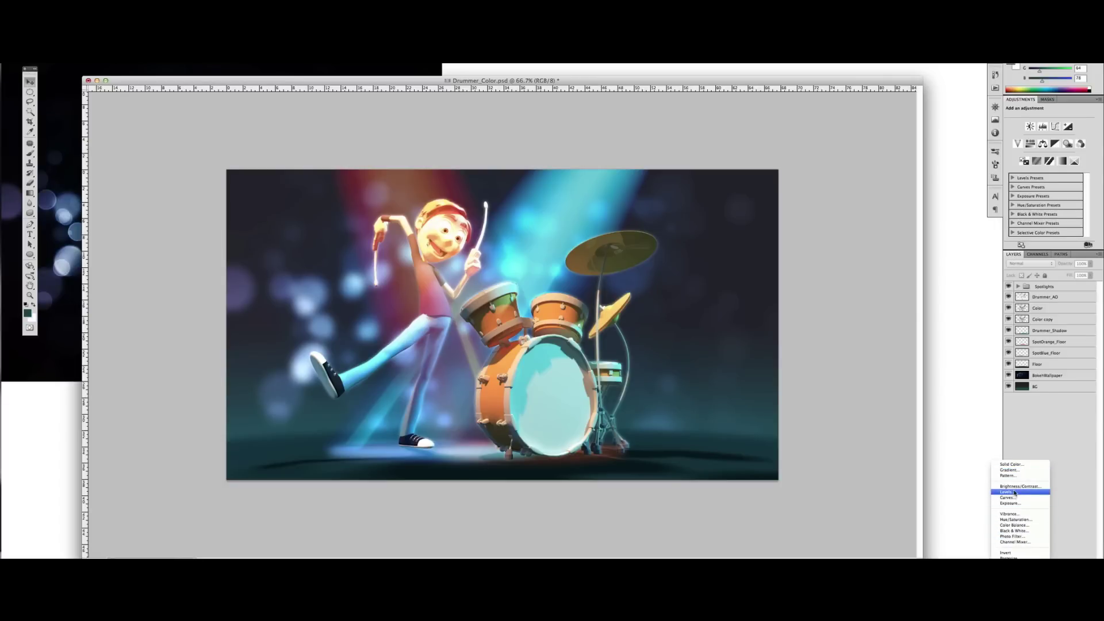
- Add a Curves adjustment lifting the blue channel midpoint to 133/110
left_click(1007, 498)
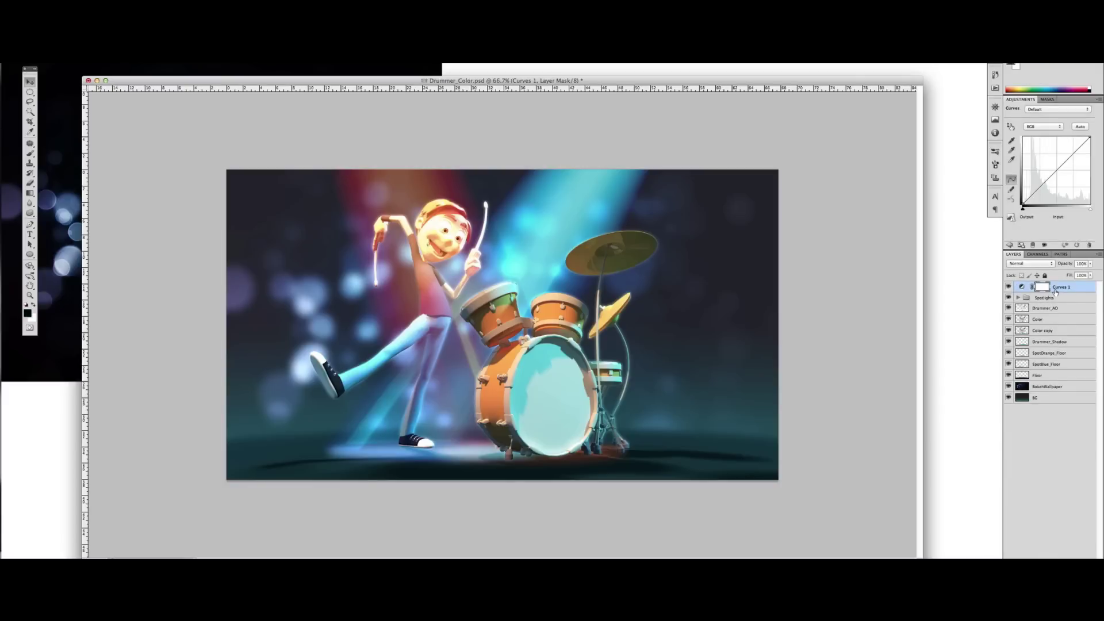
left_click(1043, 127)
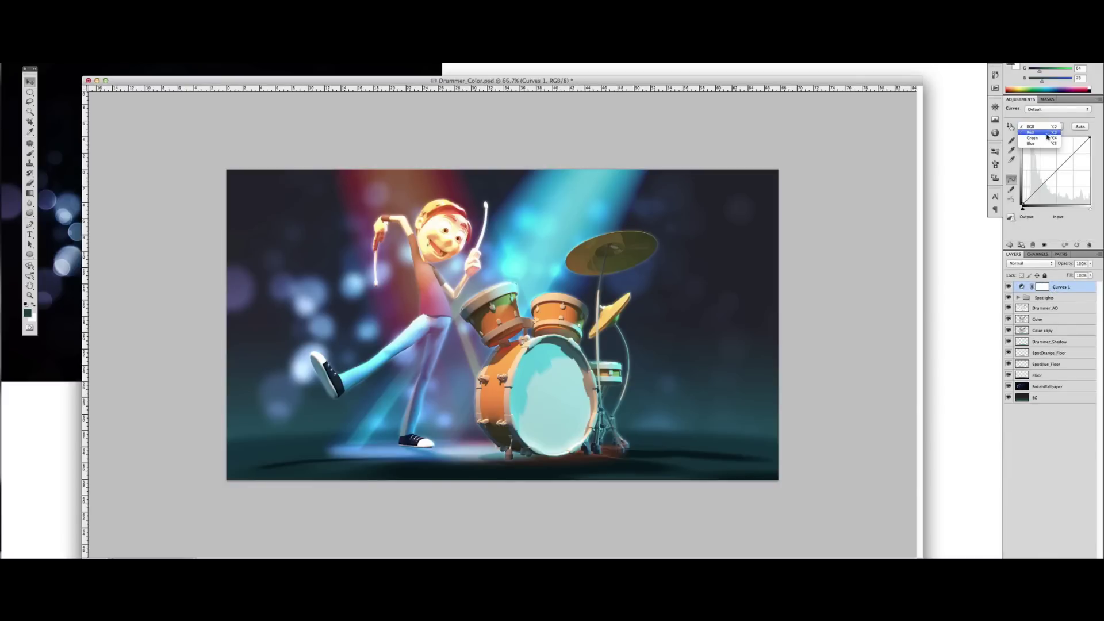
left_click(1030, 143)
left_click_drag(1054, 174, 1053, 169)
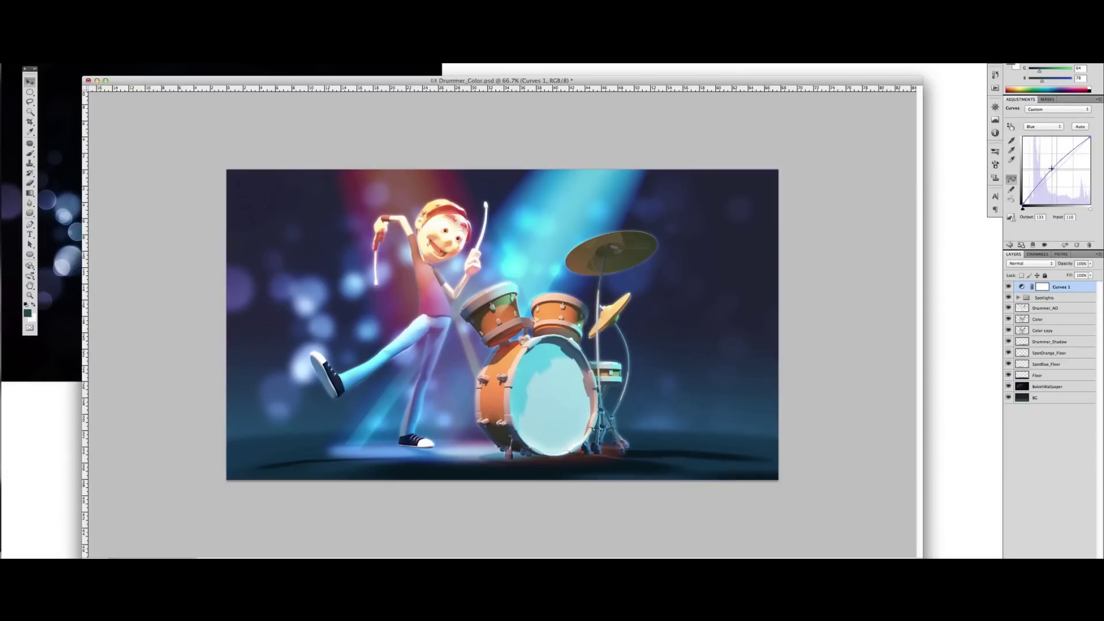
left_click_drag(1051, 169, 1051, 169)
- Raise the red channel curve point to 123/116
left_click(1042, 126)
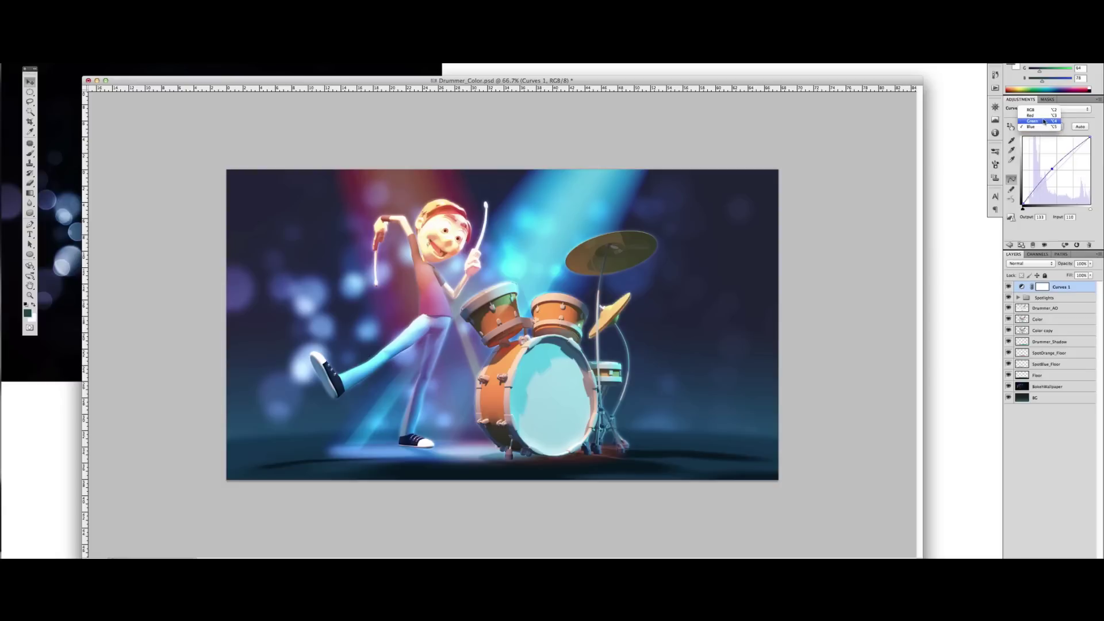
left_click(1039, 116)
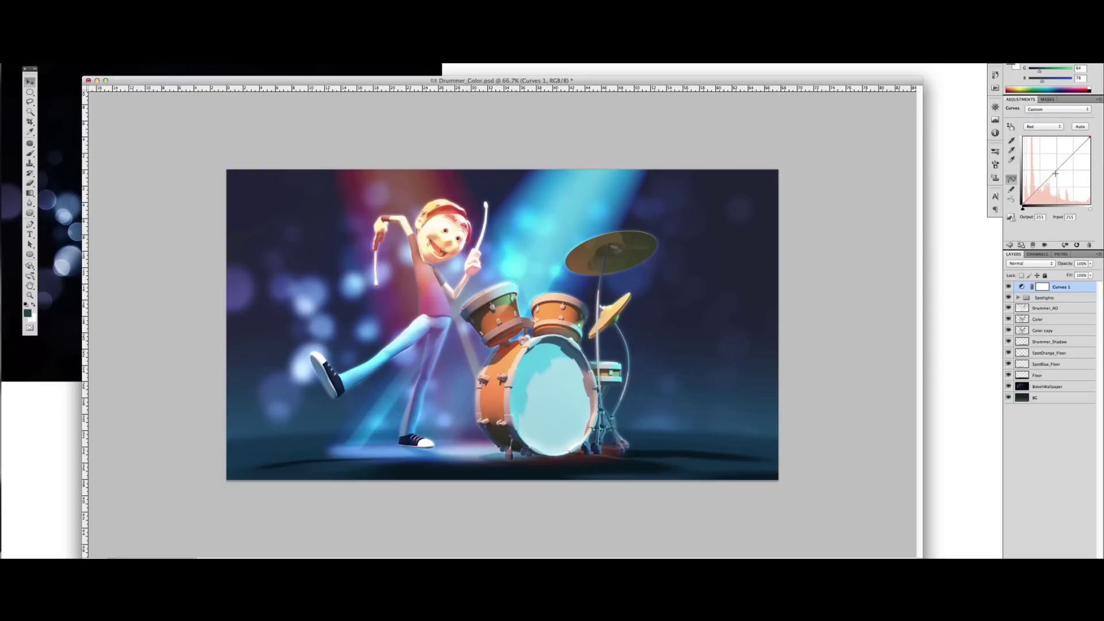
left_click_drag(1056, 173, 1056, 172)
left_click(1051, 433)
left_click(1029, 558)
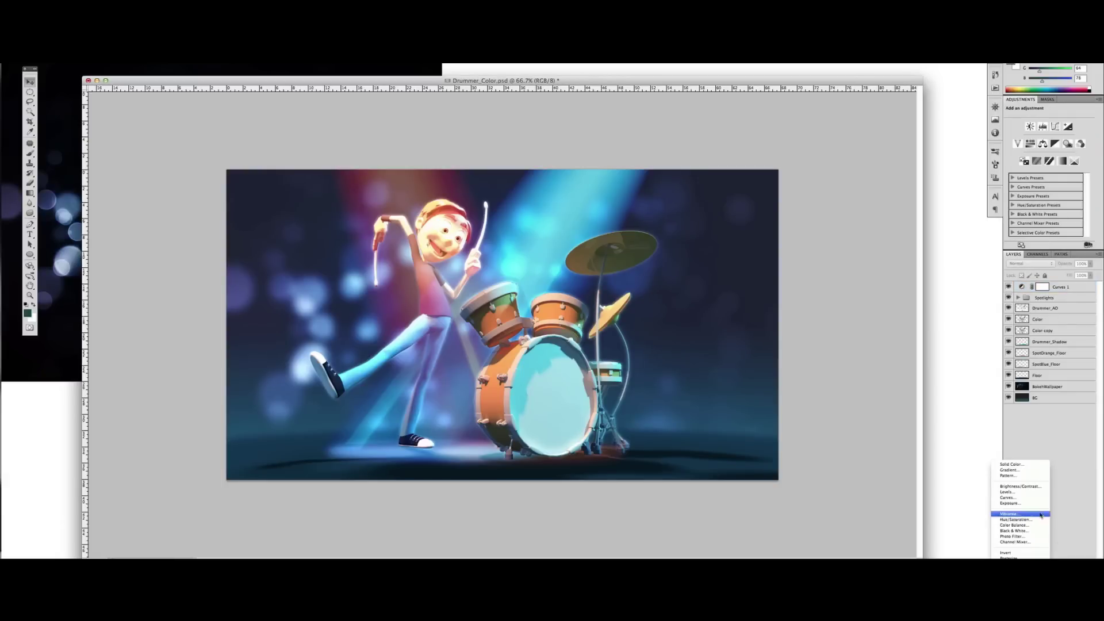
- Add a Brightness/Contrast layer with contrast 10 and brightness -4
left_click(1030, 487)
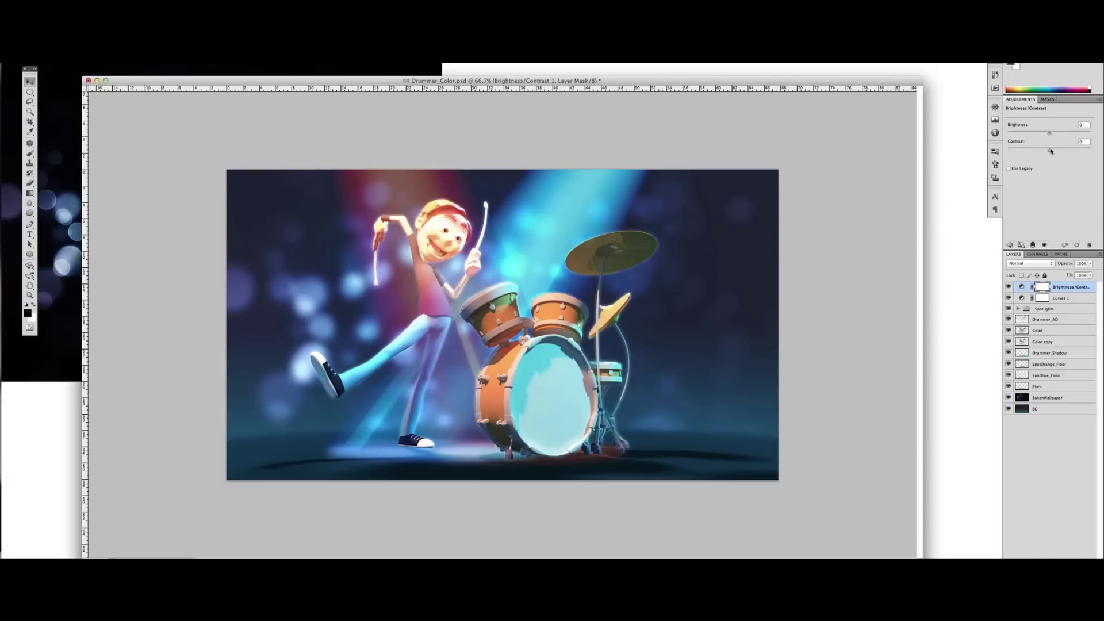
left_click_drag(1051, 152, 1054, 151)
left_click_drag(1049, 135, 1047, 134)
left_click(848, 233)
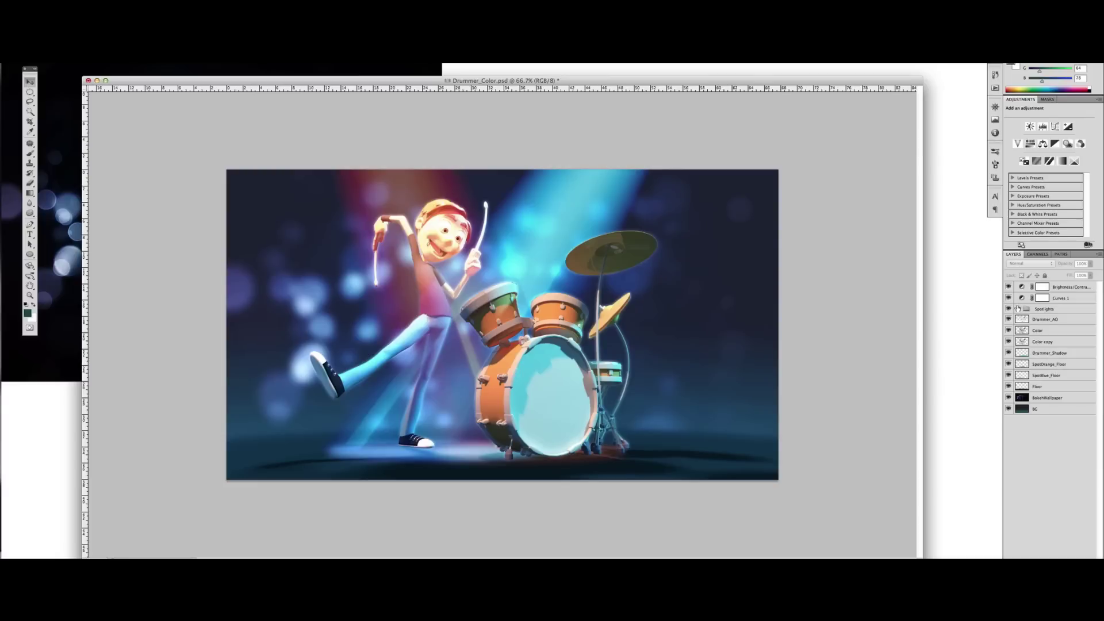
- Compare the Drummer_SpotOrange spotlight on and off, then lower its opacity to about 46%
left_click(1018, 308)
left_click(1057, 320)
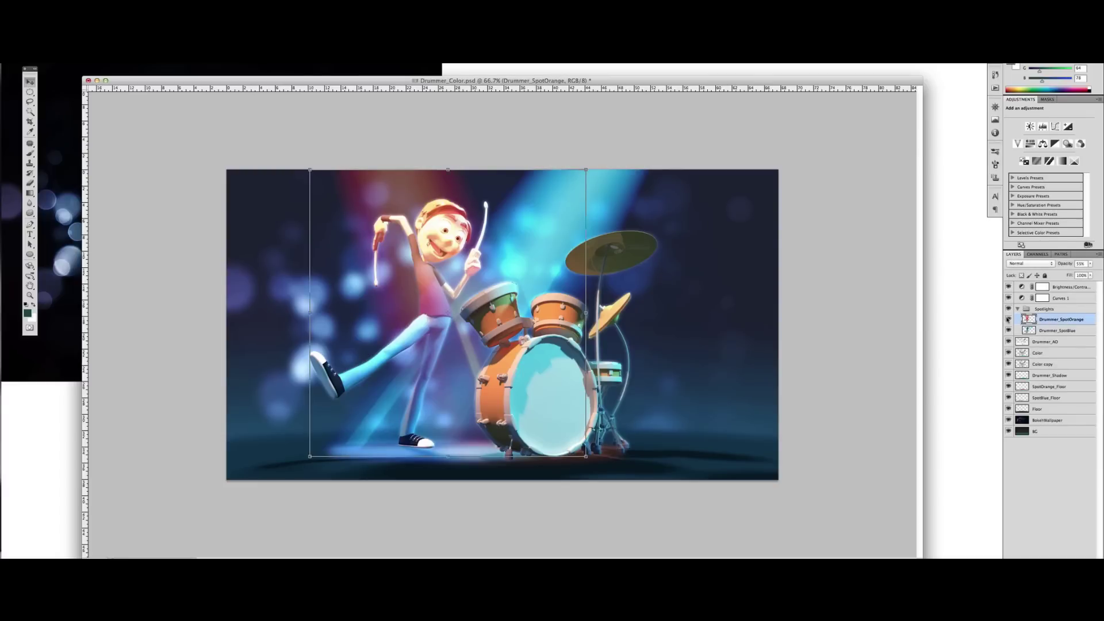
left_click(1007, 319)
left_click(1008, 319)
left_click(1089, 263)
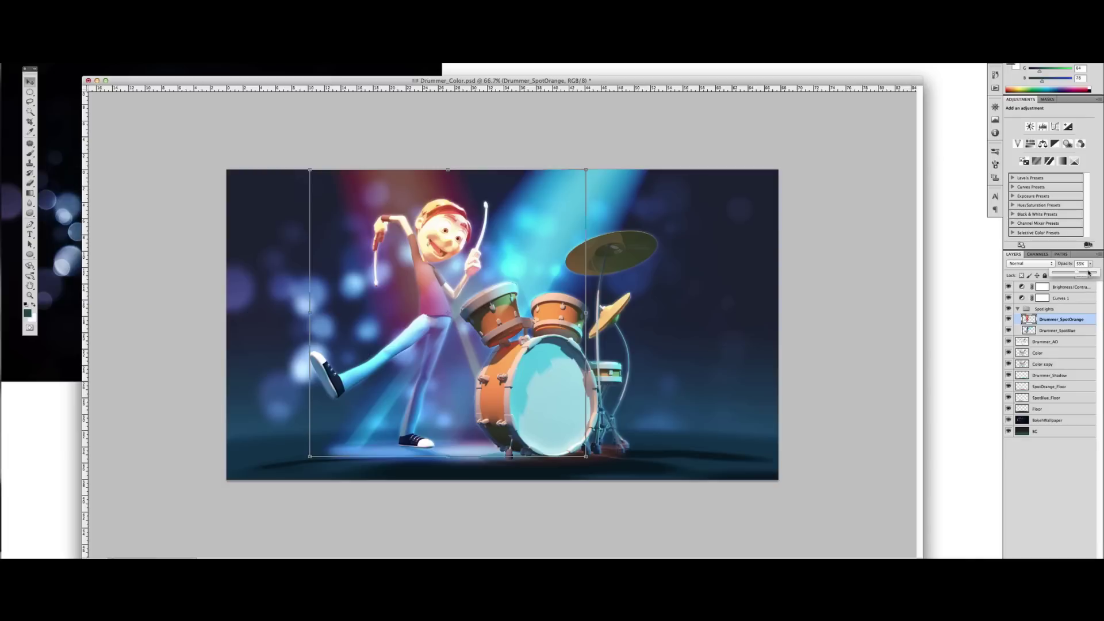
left_click_drag(1081, 275, 1072, 275)
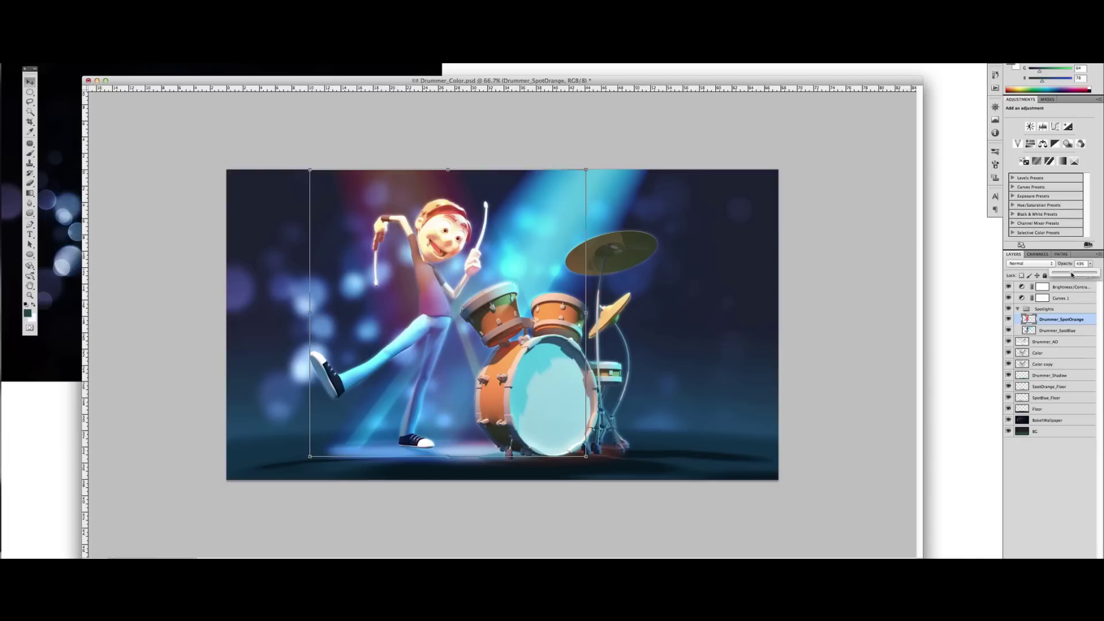
left_click(870, 271)
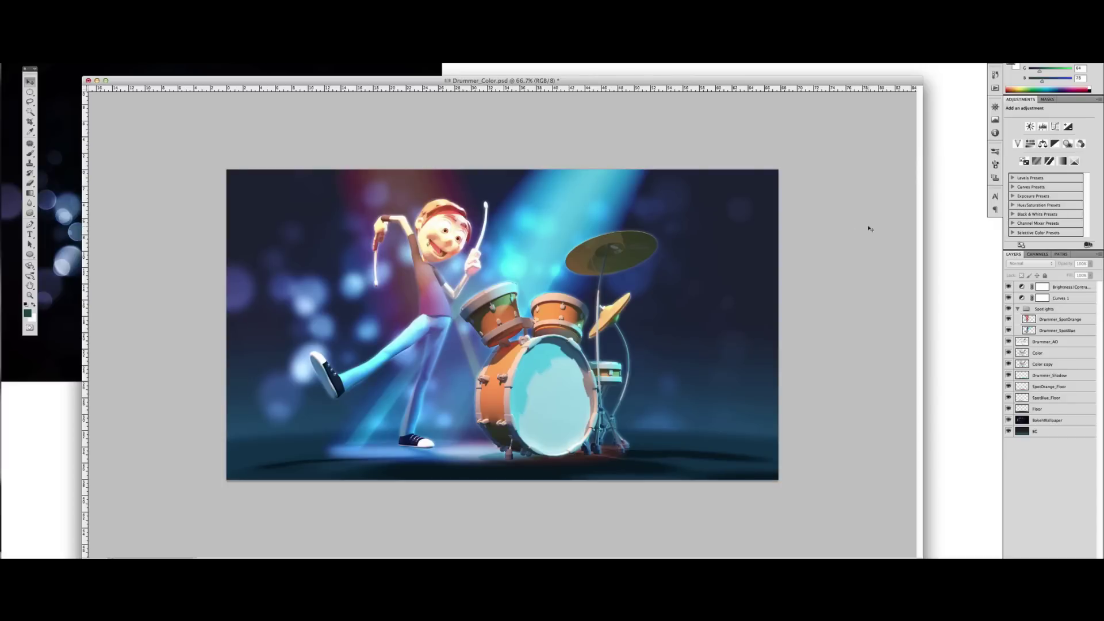
- Duplicate BokehWallpaper into a BokehWallpaper copy layer above the original to brighten the bokeh
left_click(1062, 422)
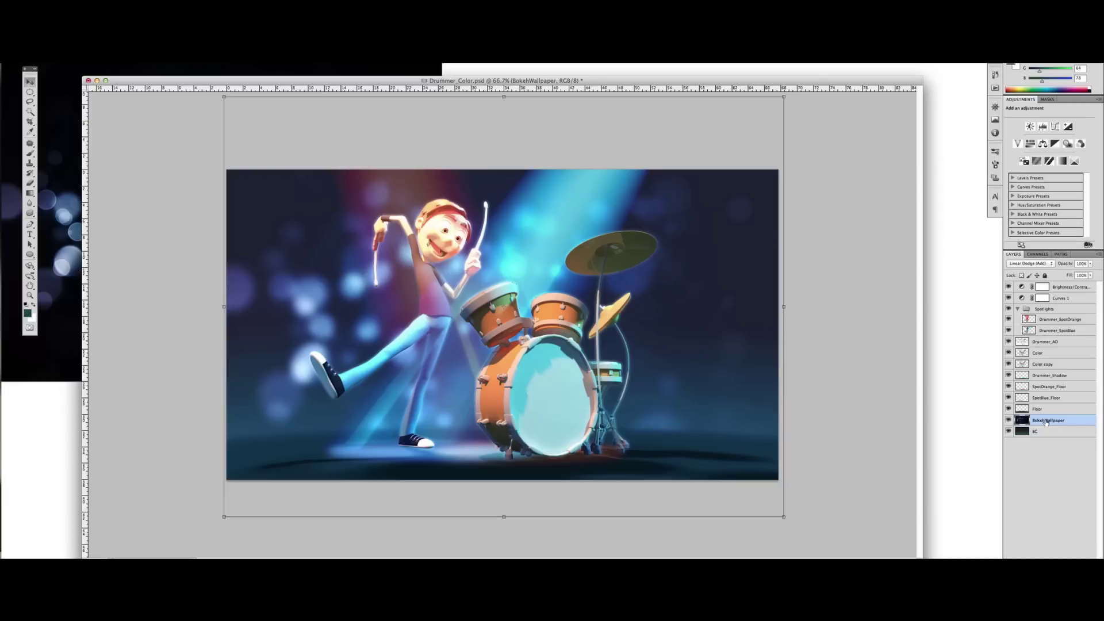
left_click_drag(1046, 423, 1044, 414)
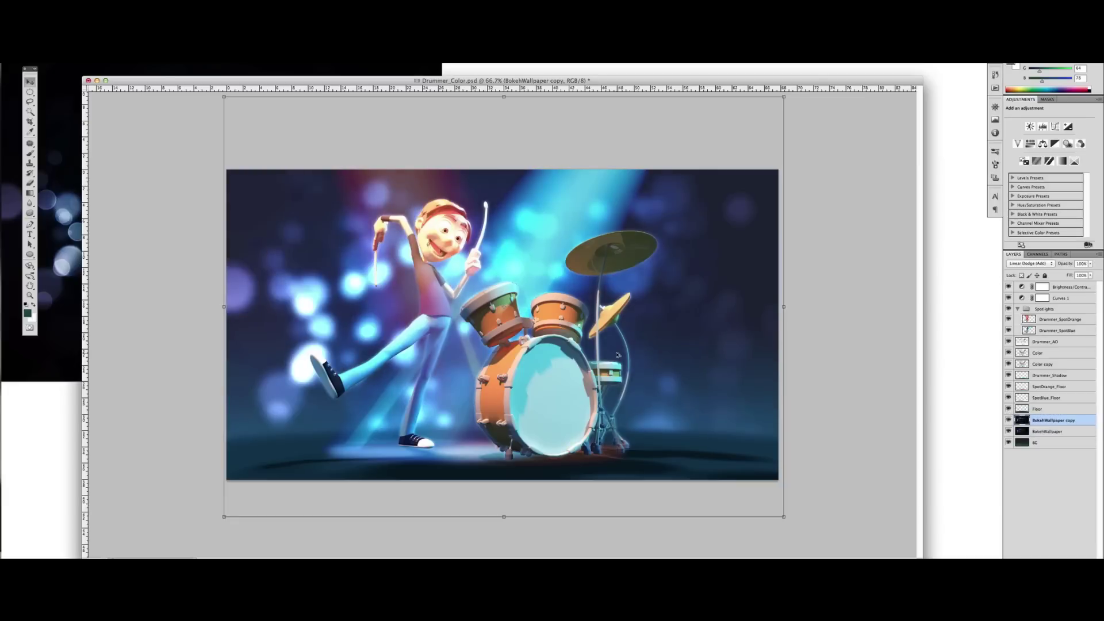
left_click(854, 270)
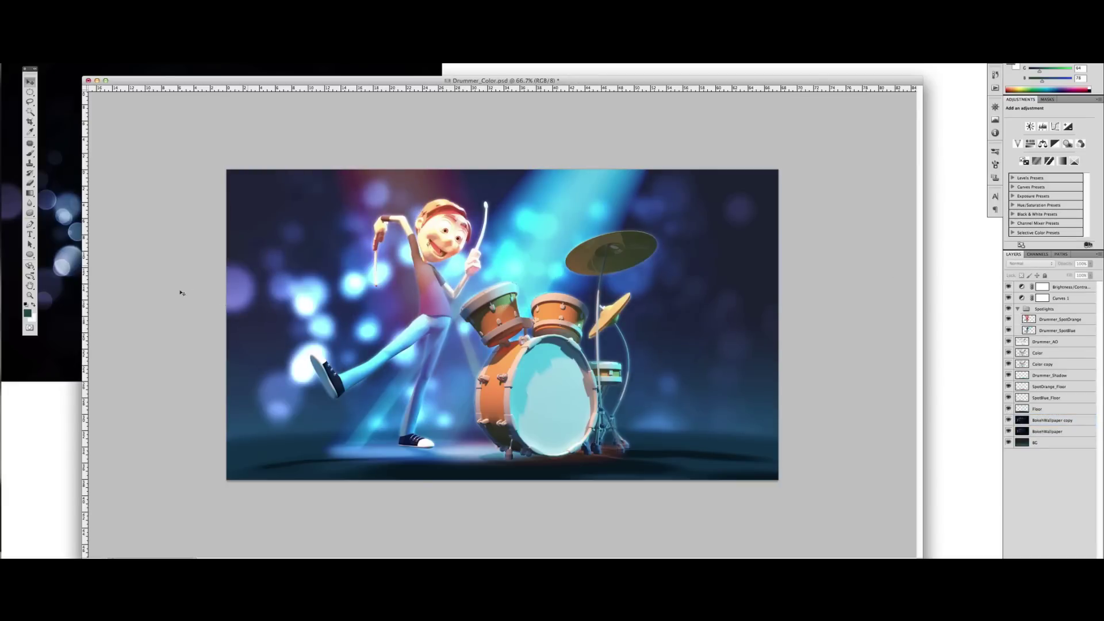